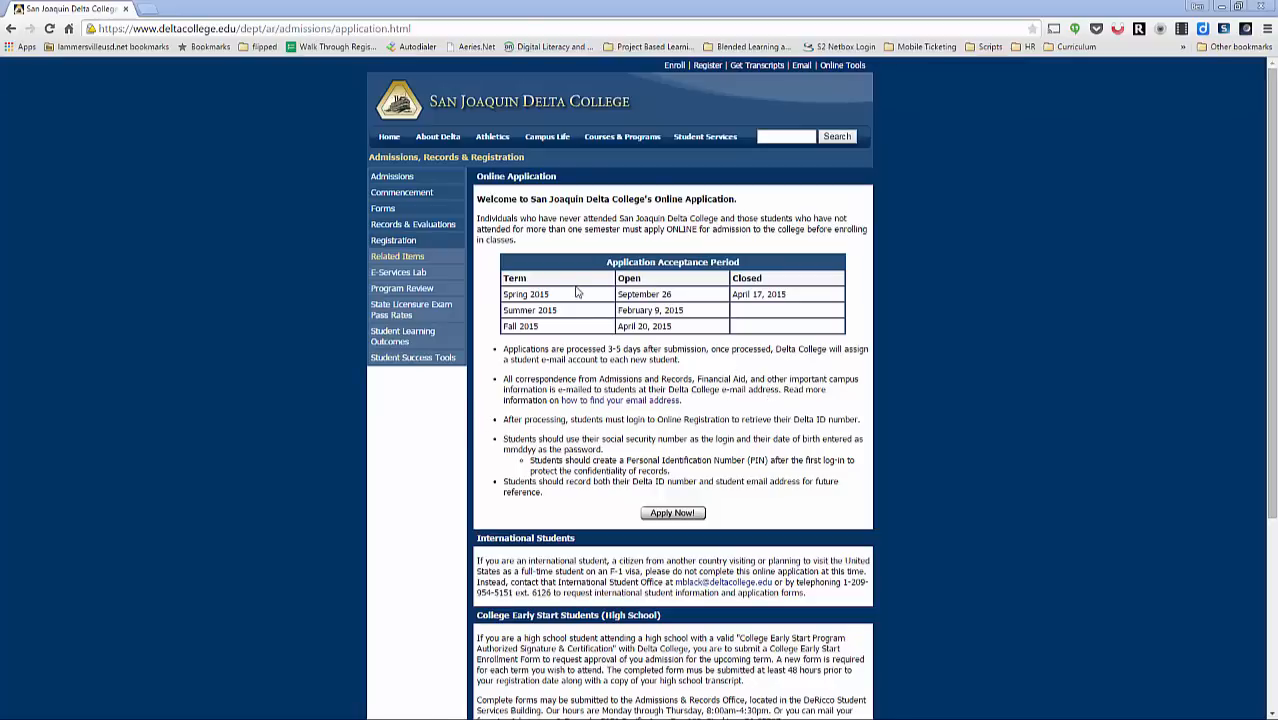
# Step: Start Delta College's online application and begin the San Joaquin Delta College application
pyautogui.scroll(-3, 1005, 428)
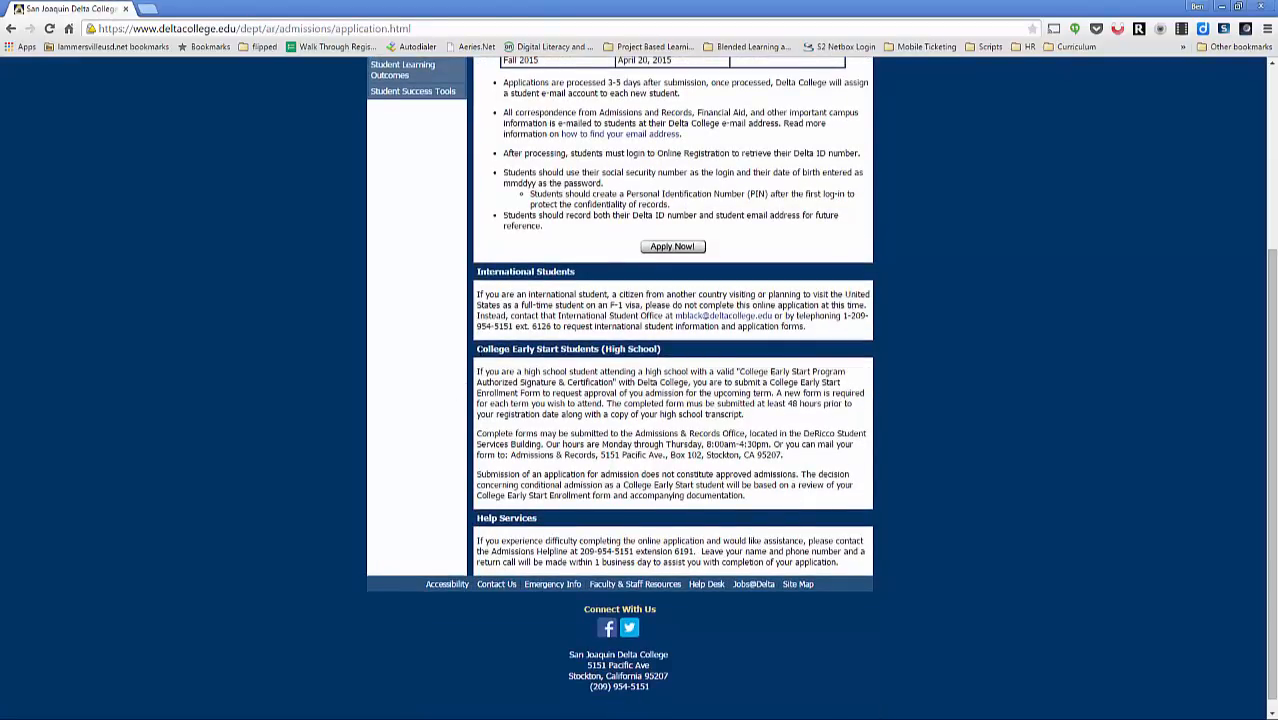
pyautogui.scroll(3, 752, 420)
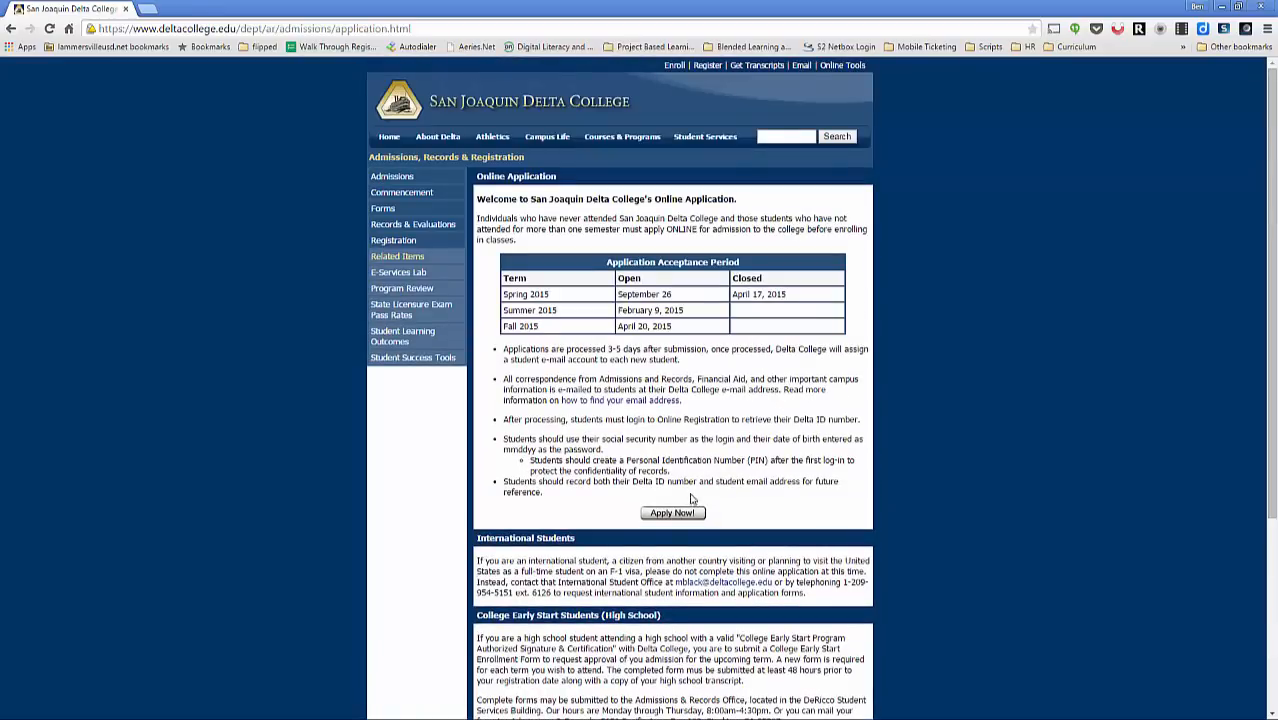
pyautogui.click(675, 514)
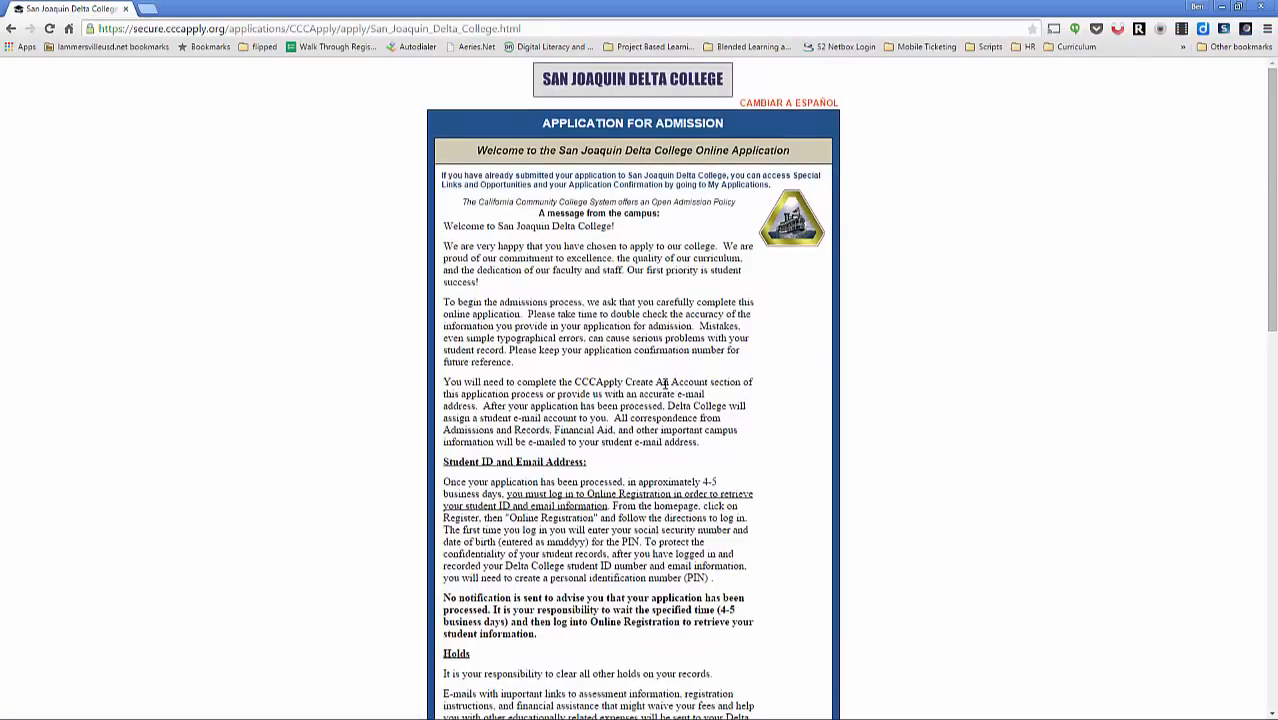
pyautogui.scroll(-3, 614, 301)
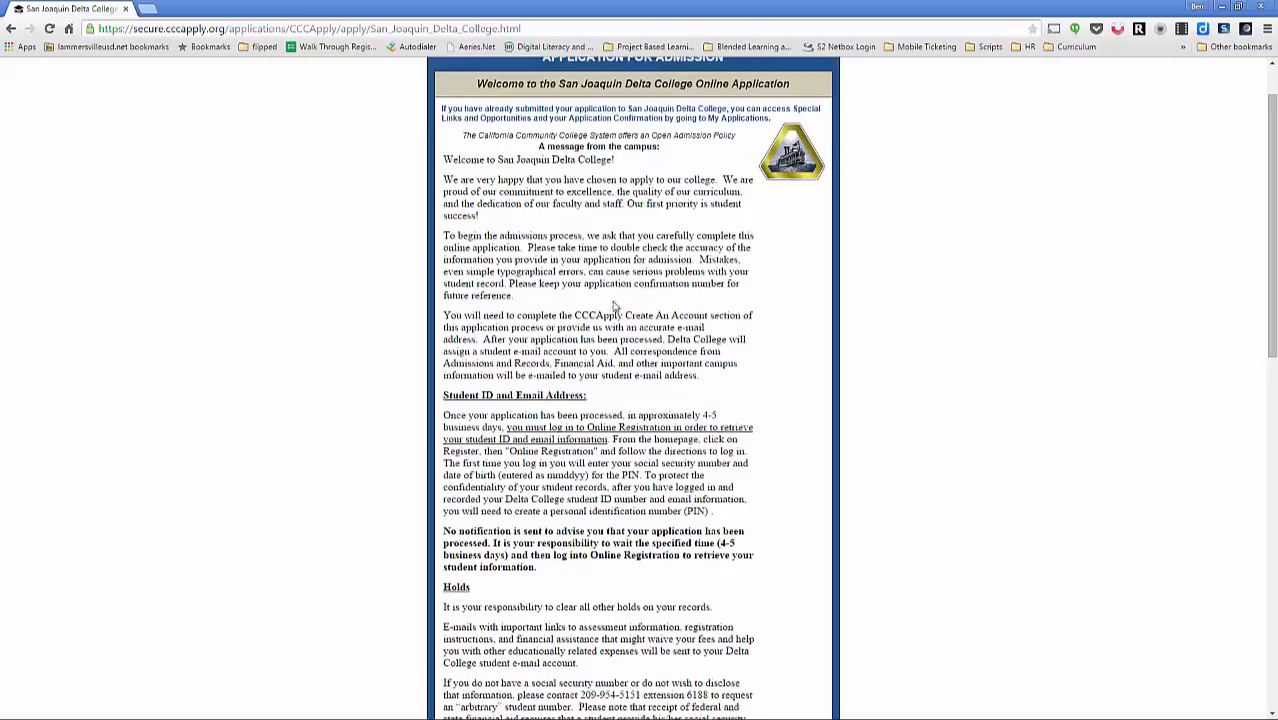
pyautogui.scroll(-6, 614, 306)
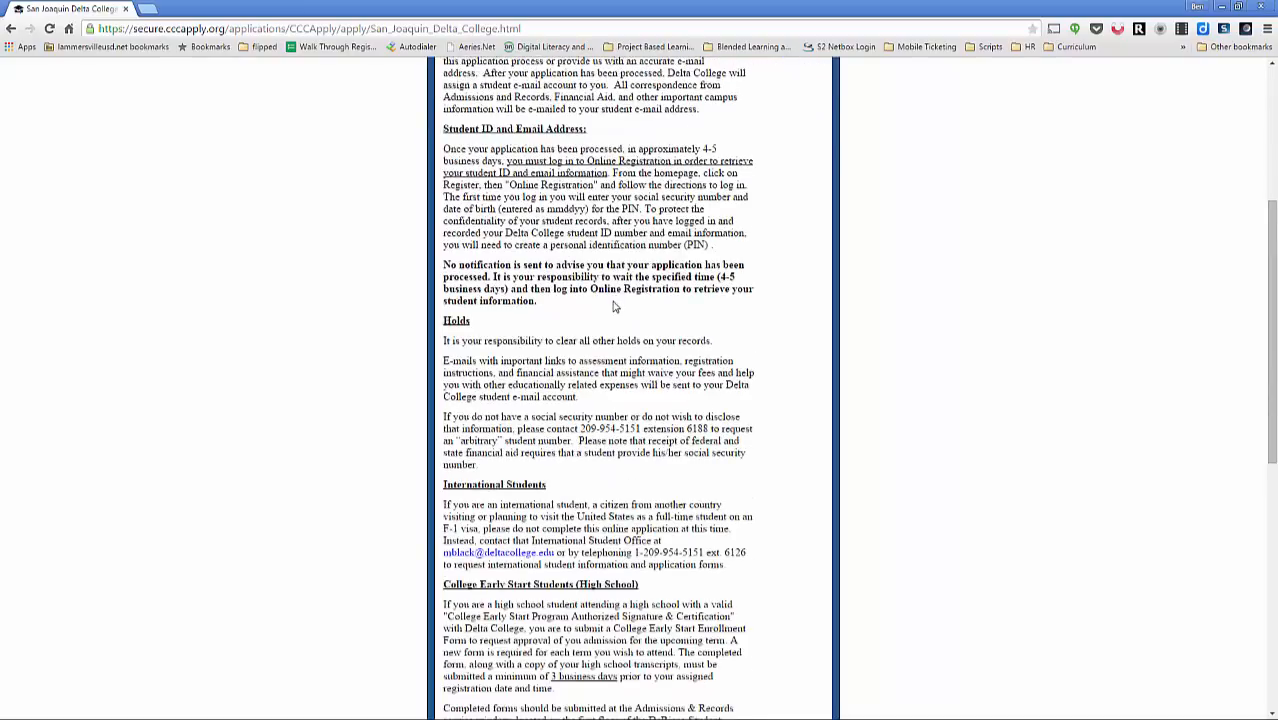
pyautogui.scroll(-5, 614, 301)
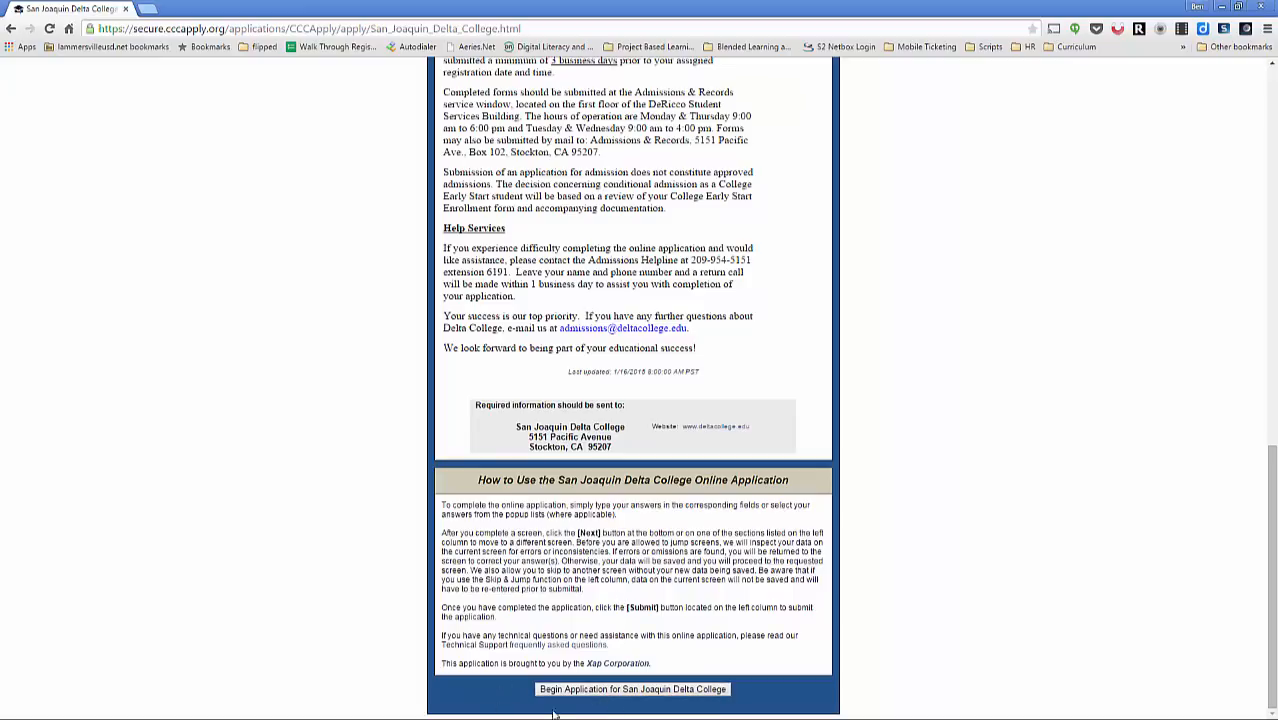
pyautogui.click(606, 692)
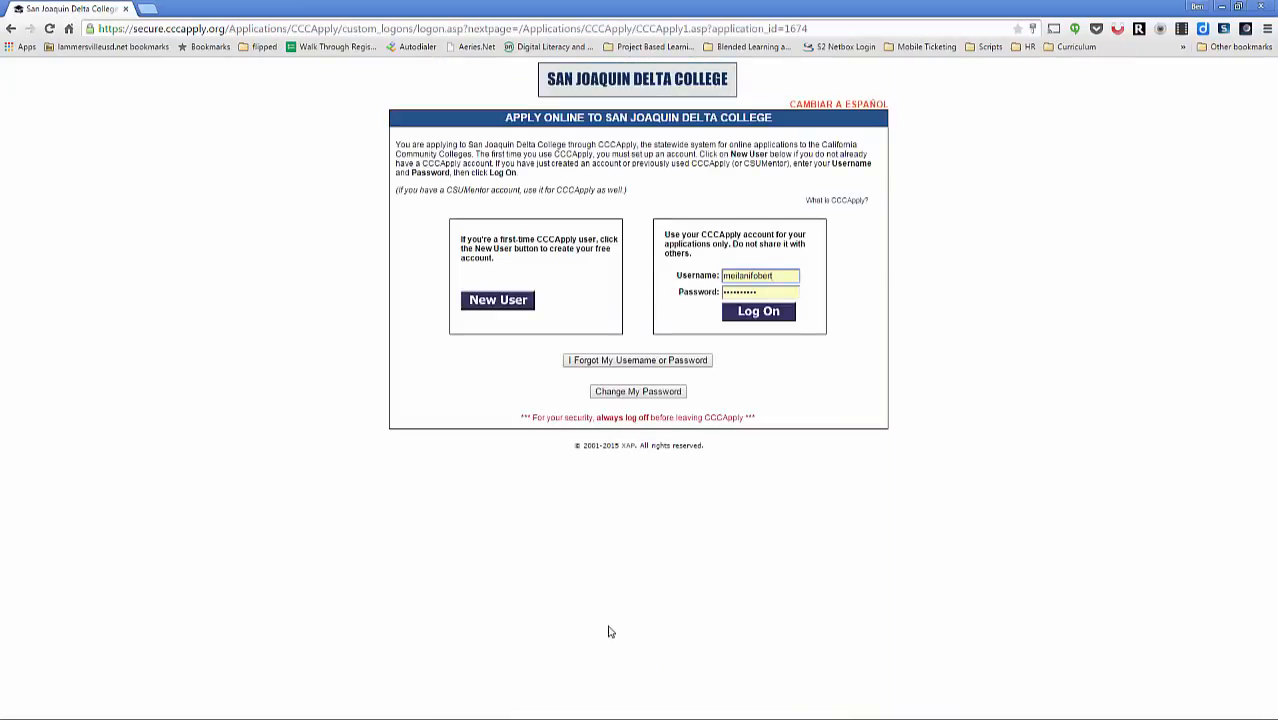
# Step: Clear the saved username and password and choose New User to create an account
pyautogui.click(768, 291)
pyautogui.press('BackSpace')
pyautogui.press('BackSpace')
pyautogui.press('BackSpace')
pyautogui.press('BackSpace')
pyautogui.press('BackSpace')
pyautogui.press('BackSpace')
pyautogui.press('BackSpace')
pyautogui.press('BackSpace')
pyautogui.press('BackSpace')
pyautogui.press('BackSpace')
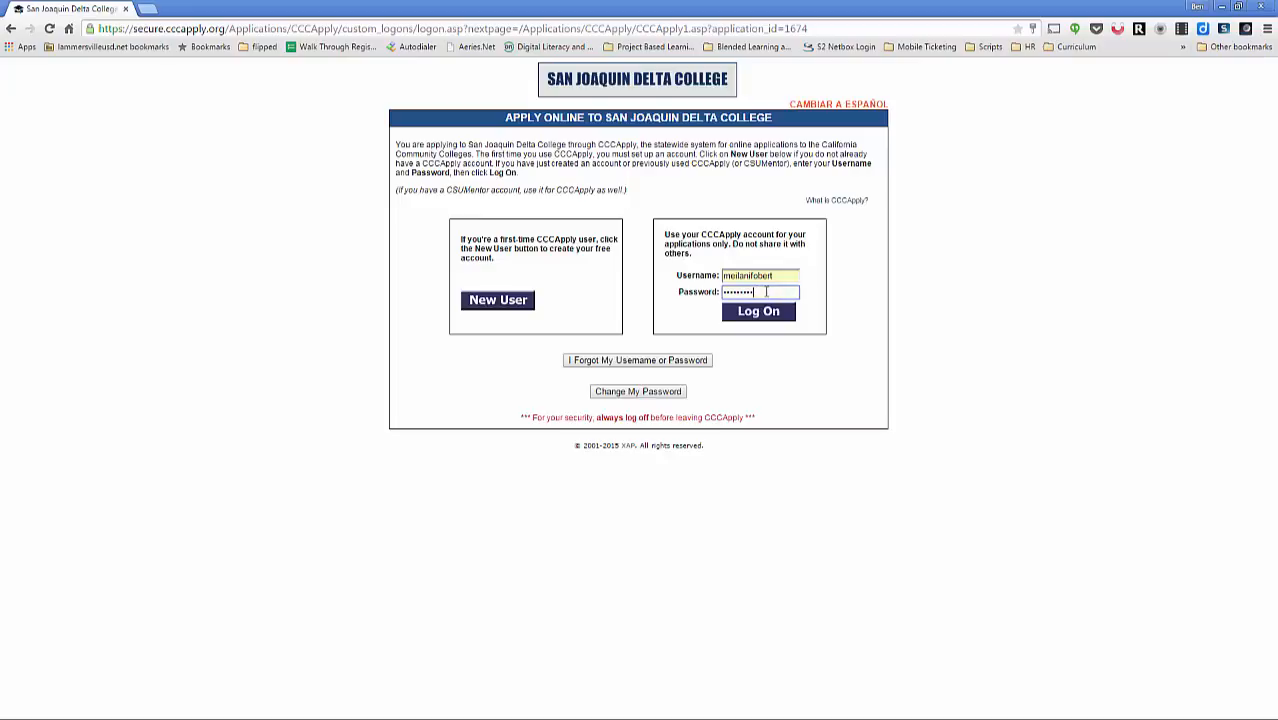
pyautogui.click(779, 276)
pyautogui.press('BackSpace')
pyautogui.press('BackSpace')
pyautogui.press('BackSpace')
pyautogui.press('BackSpace')
pyautogui.press('BackSpace')
pyautogui.press('BackSpace')
pyautogui.press('BackSpace')
pyautogui.press('BackSpace')
pyautogui.press('BackSpace')
pyautogui.press('BackSpace')
pyautogui.press('BackSpace')
pyautogui.press('BackSpace')
pyautogui.press('BackSpace')
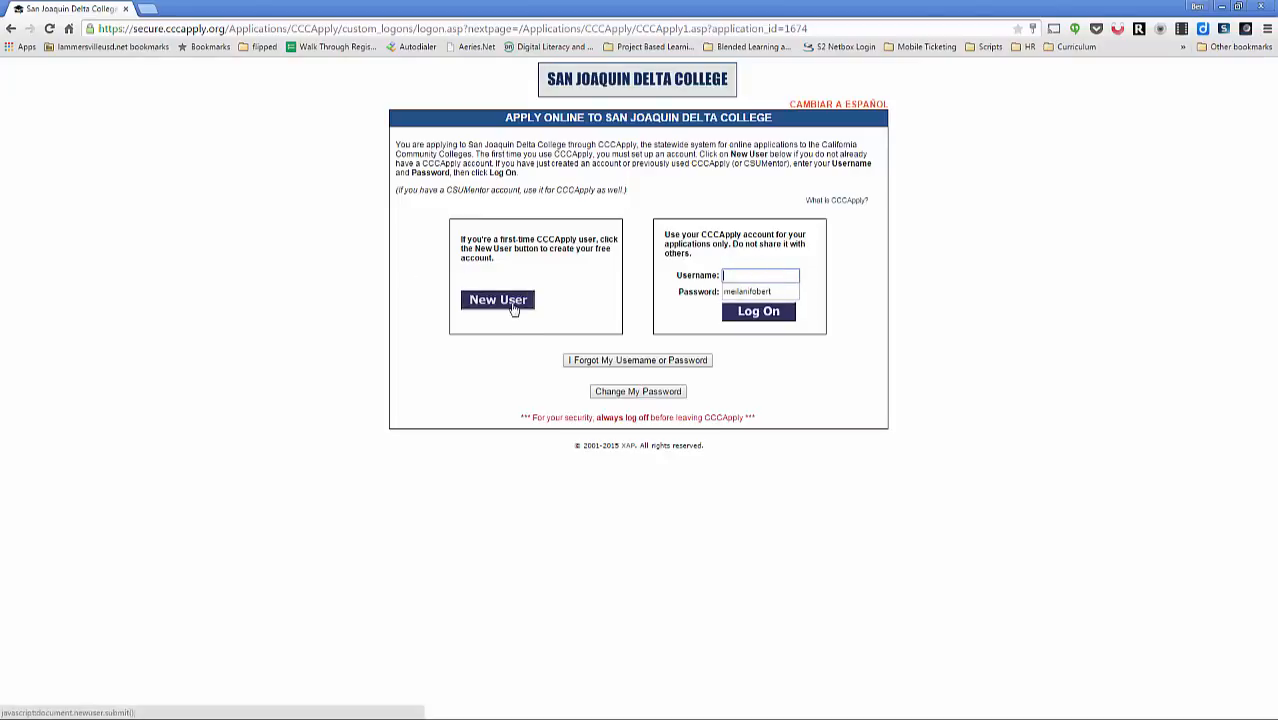
pyautogui.press('Tab')
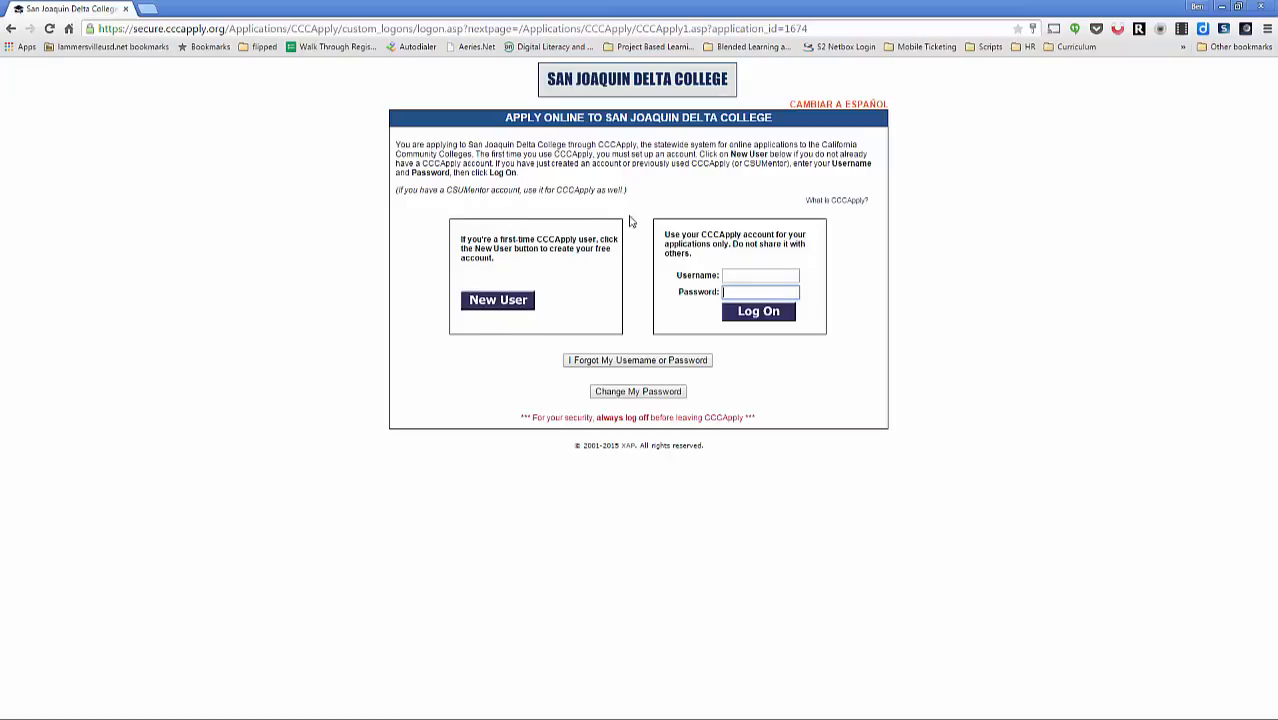
pyautogui.click(500, 304)
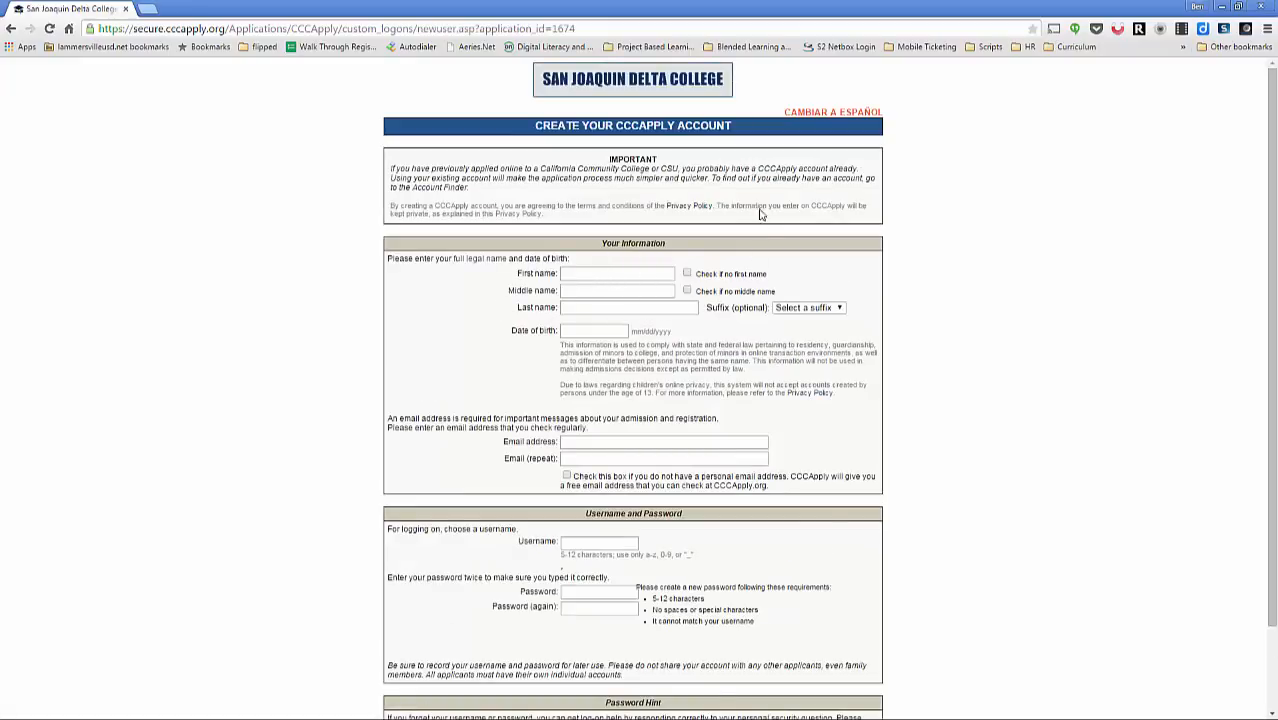
# Step: Enter the applicant's first, middle and last name and date of birth 01/02/01
pyautogui.scroll(-1, 479, 228)
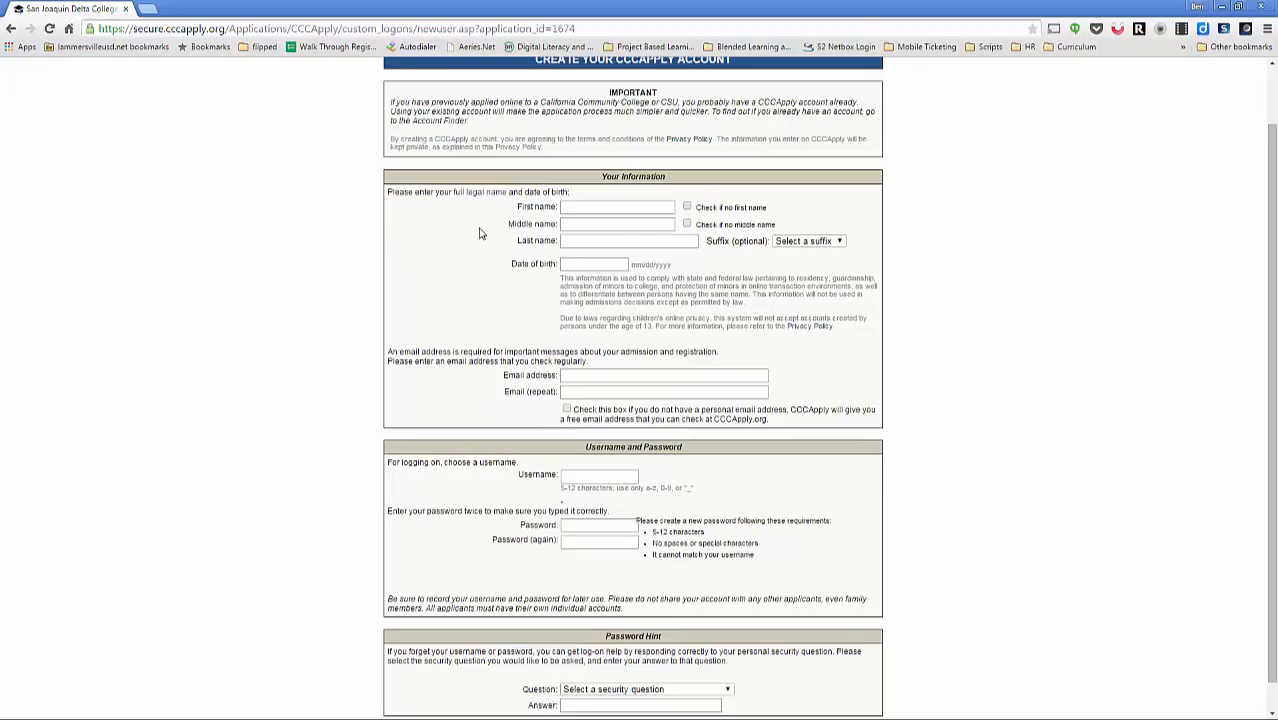
pyautogui.click(604, 207)
pyautogui.write('maxine M')
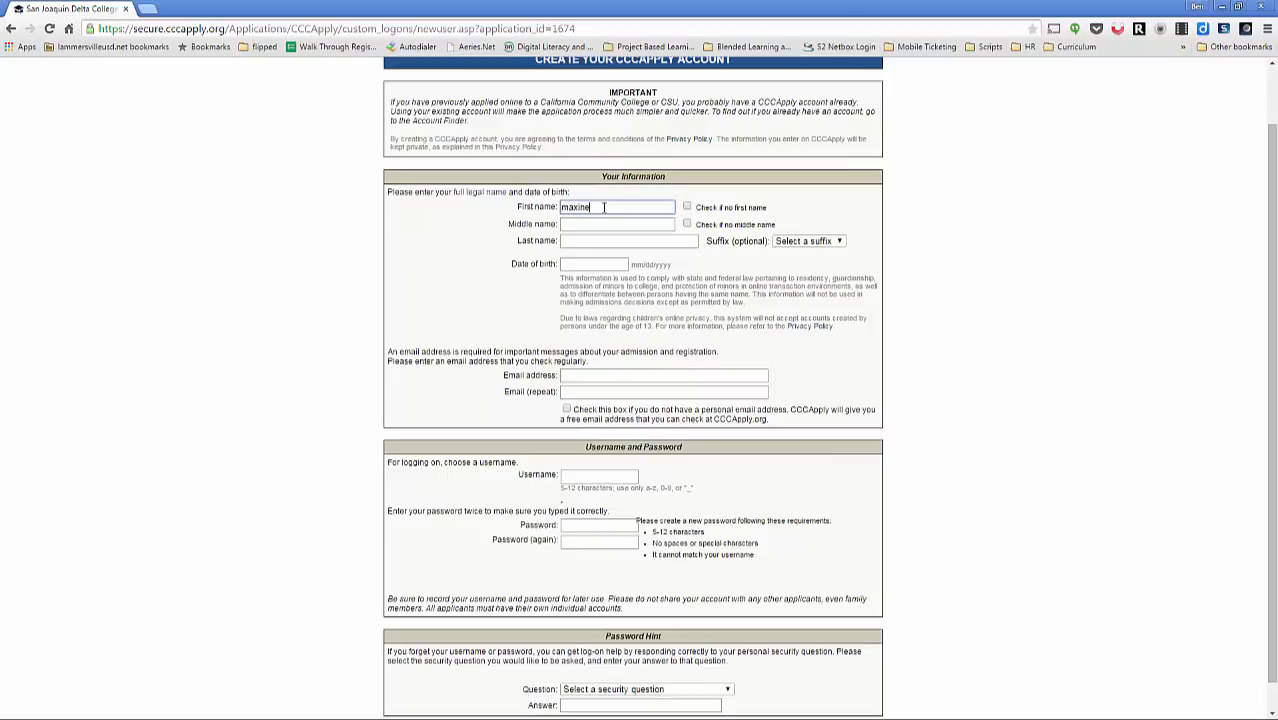
pyautogui.press('BackSpace')
pyautogui.press('BackSpace')
pyautogui.press('BackSpace')
pyautogui.press('BackSpace')
pyautogui.press('BackSpace')
pyautogui.press('BackSpace')
pyautogui.press('BackSpace')
pyautogui.press('BackSpace')
pyautogui.write('Mas')
pyautogui.write('ine')
pyautogui.press('Tab')
pyautogui.press('Tab')
pyautogui.write('M')
pyautogui.press('Tab')
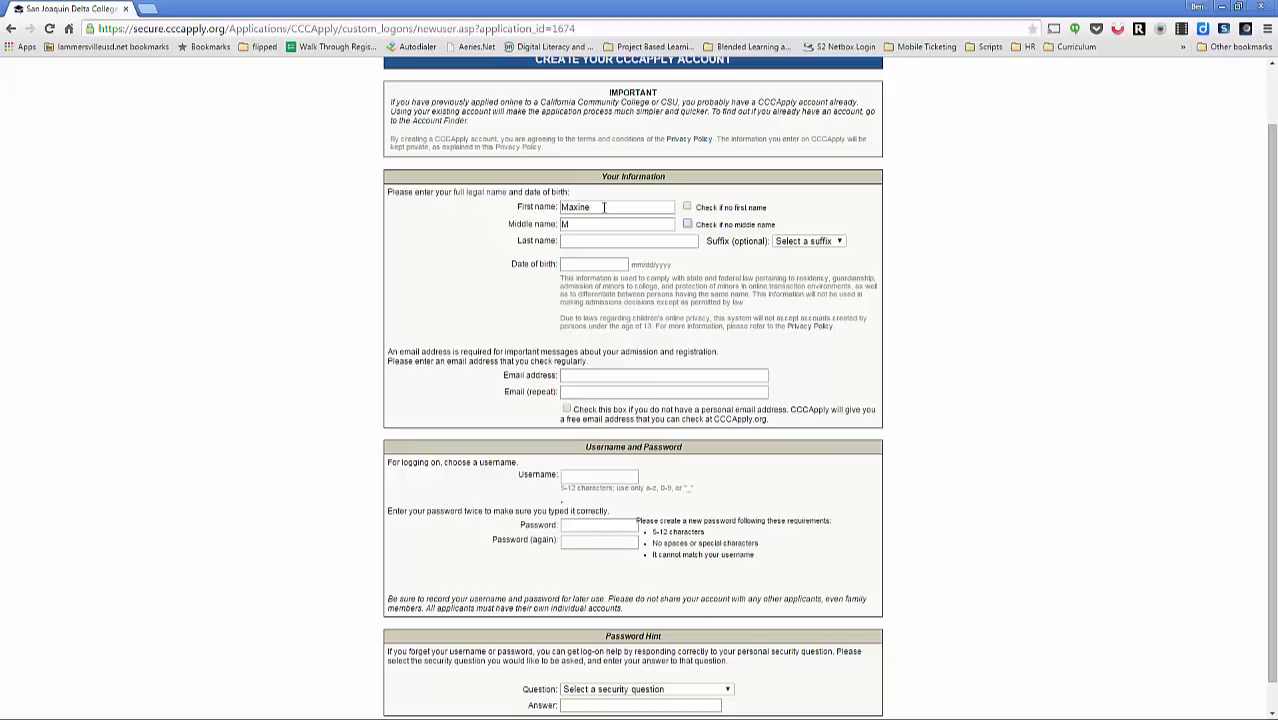
pyautogui.press('Tab')
pyautogui.write('Mustang')
pyautogui.press('Tab')
pyautogui.press('Tab')
pyautogui.write('01')
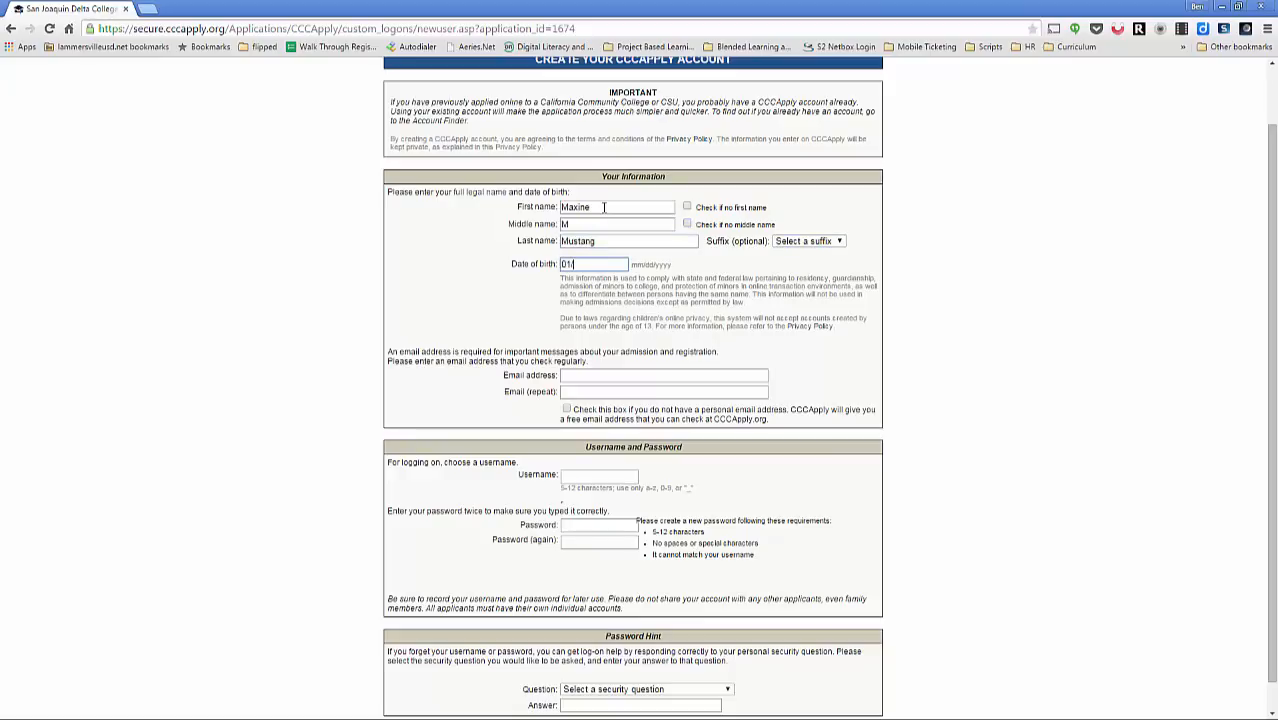
pyautogui.write('/02/01')
pyautogui.press('Tab')
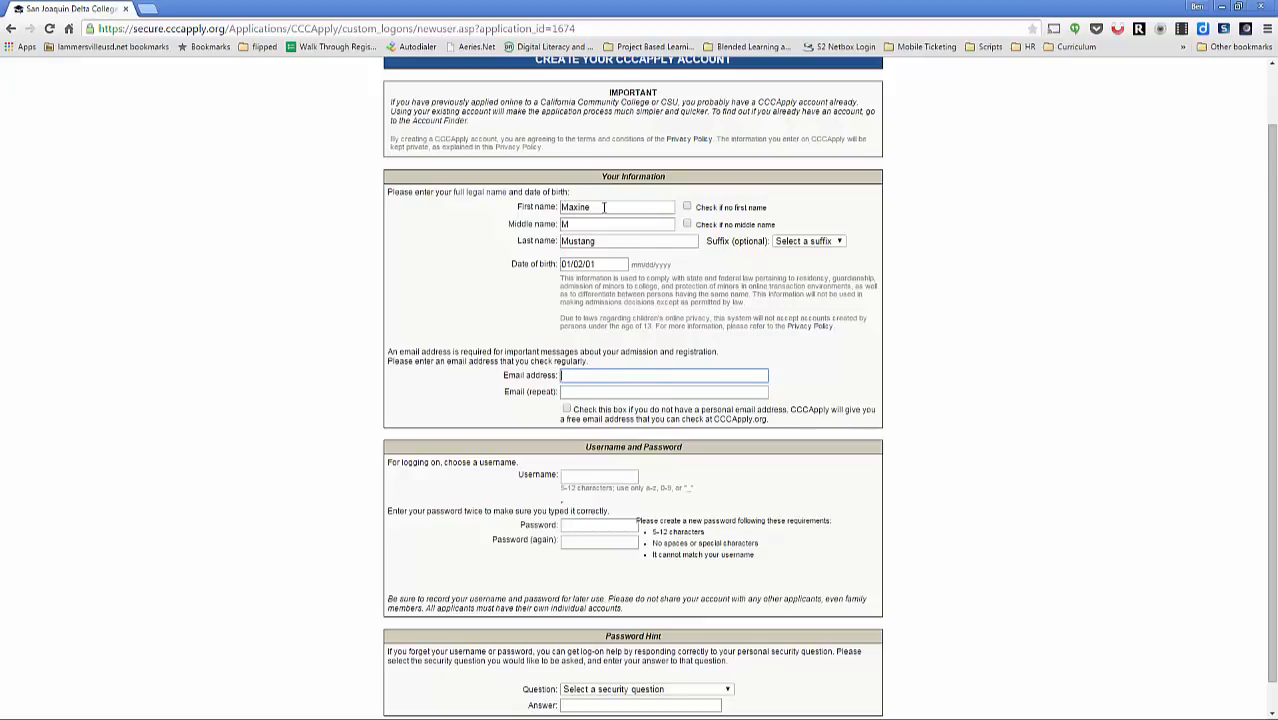
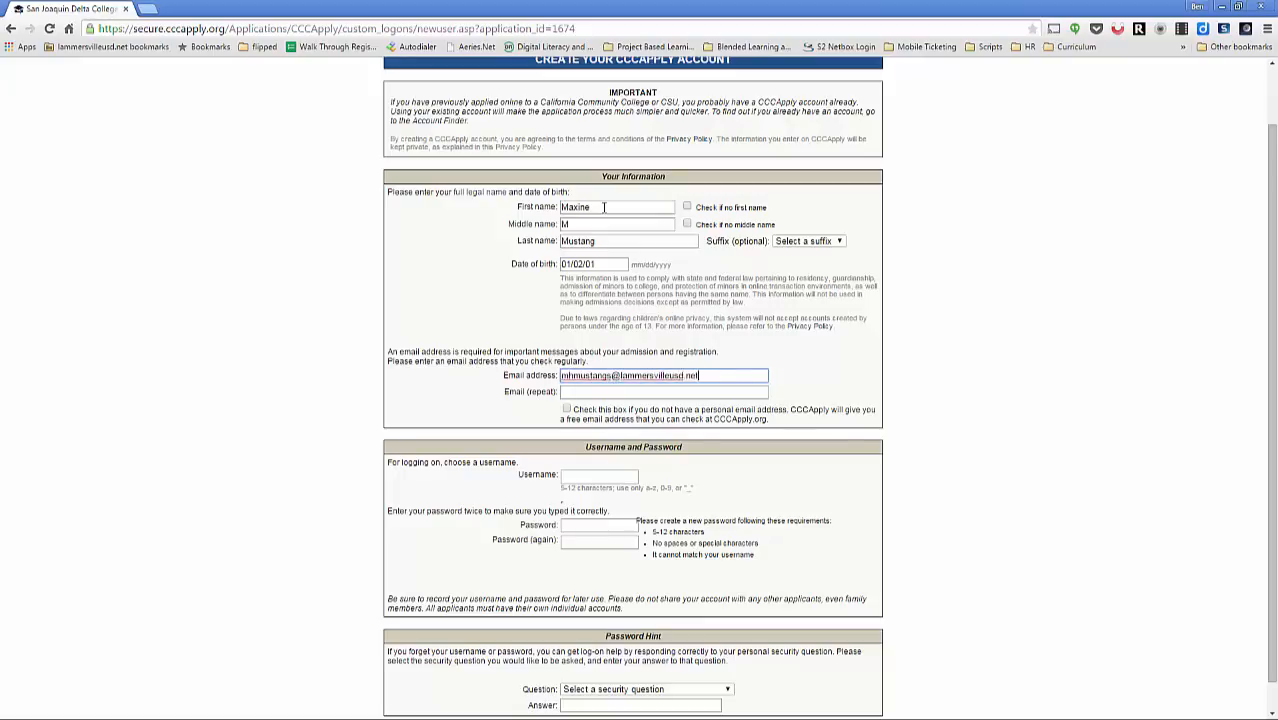
# Step: Enter the applicant's e-mail address in both e-mail fields
pyautogui.press('Tab')
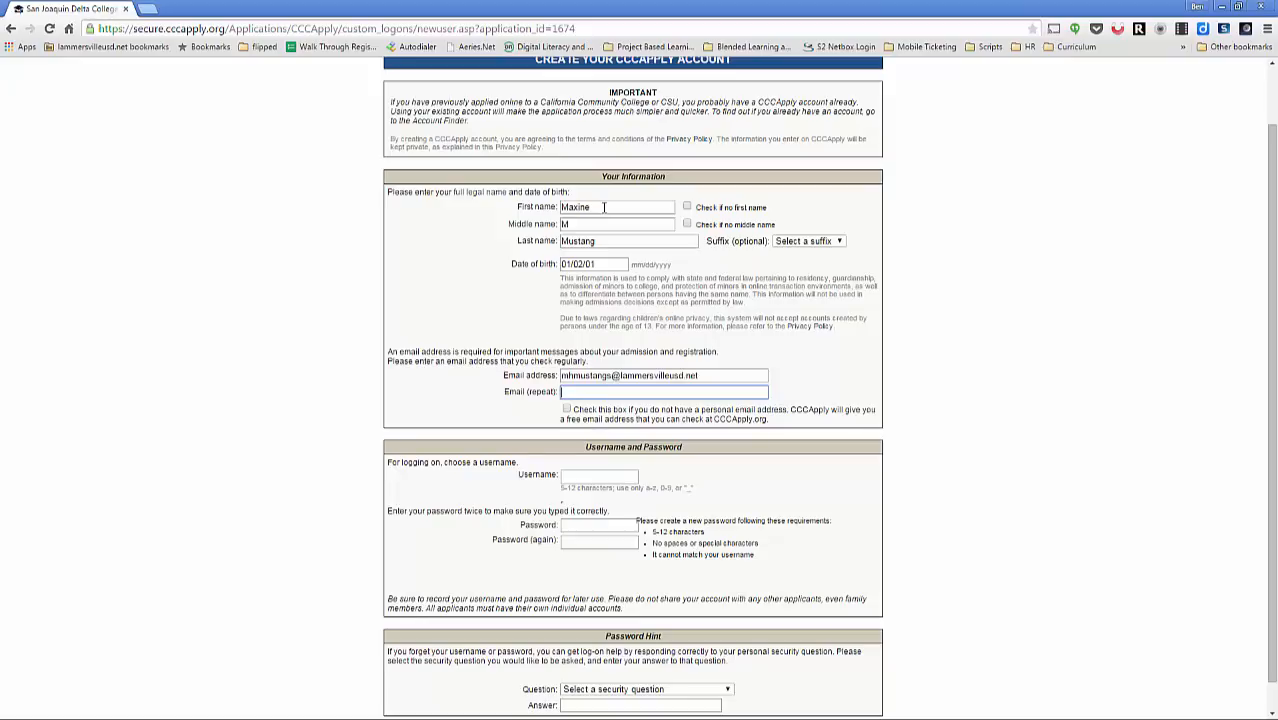
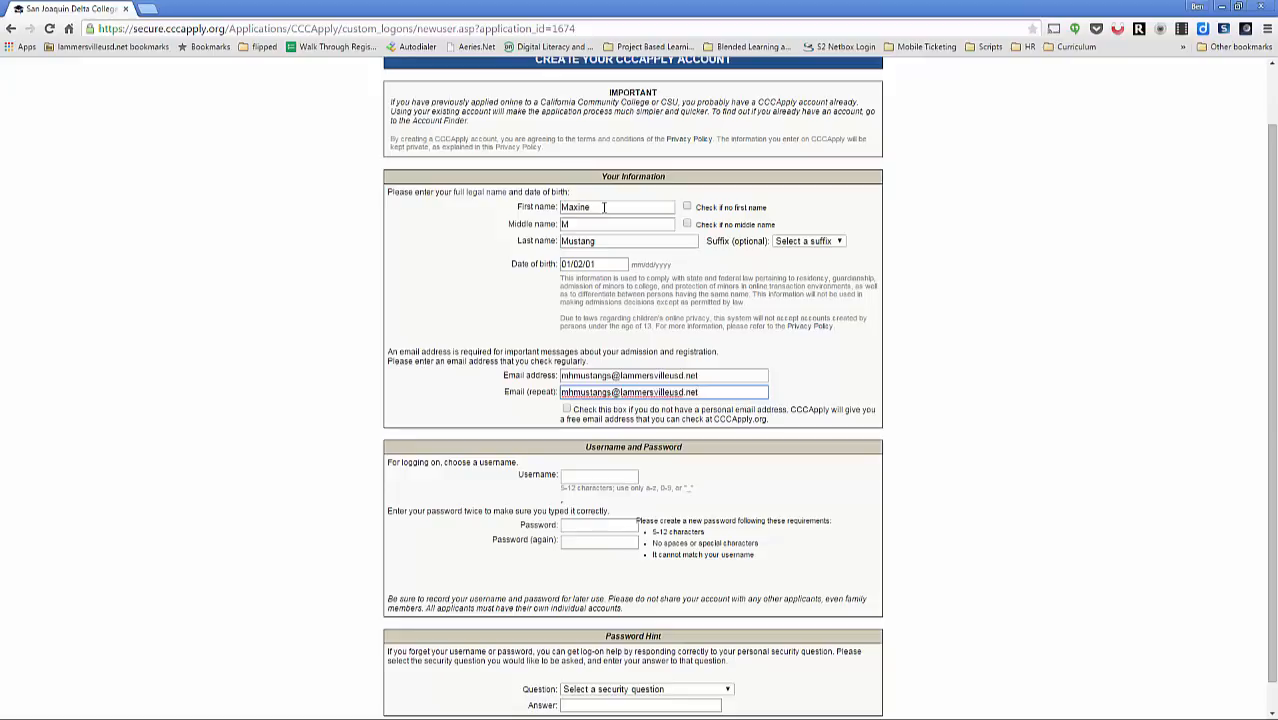
pyautogui.click(599, 477)
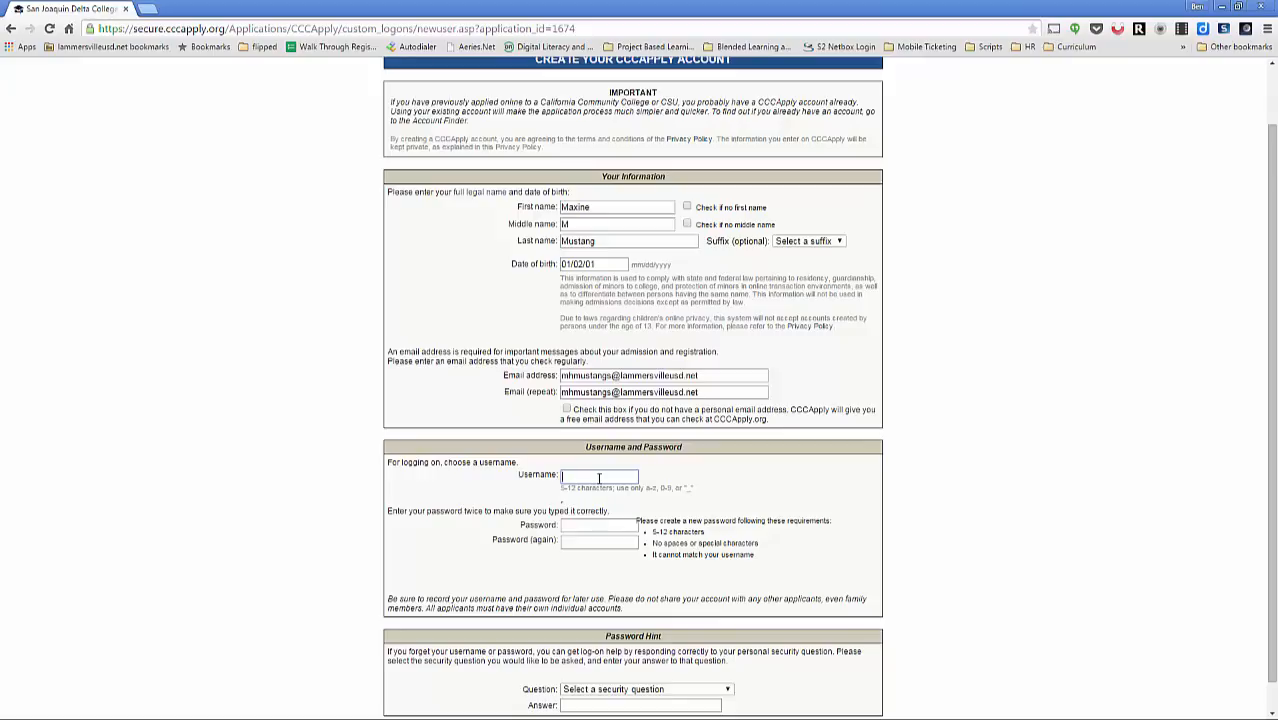
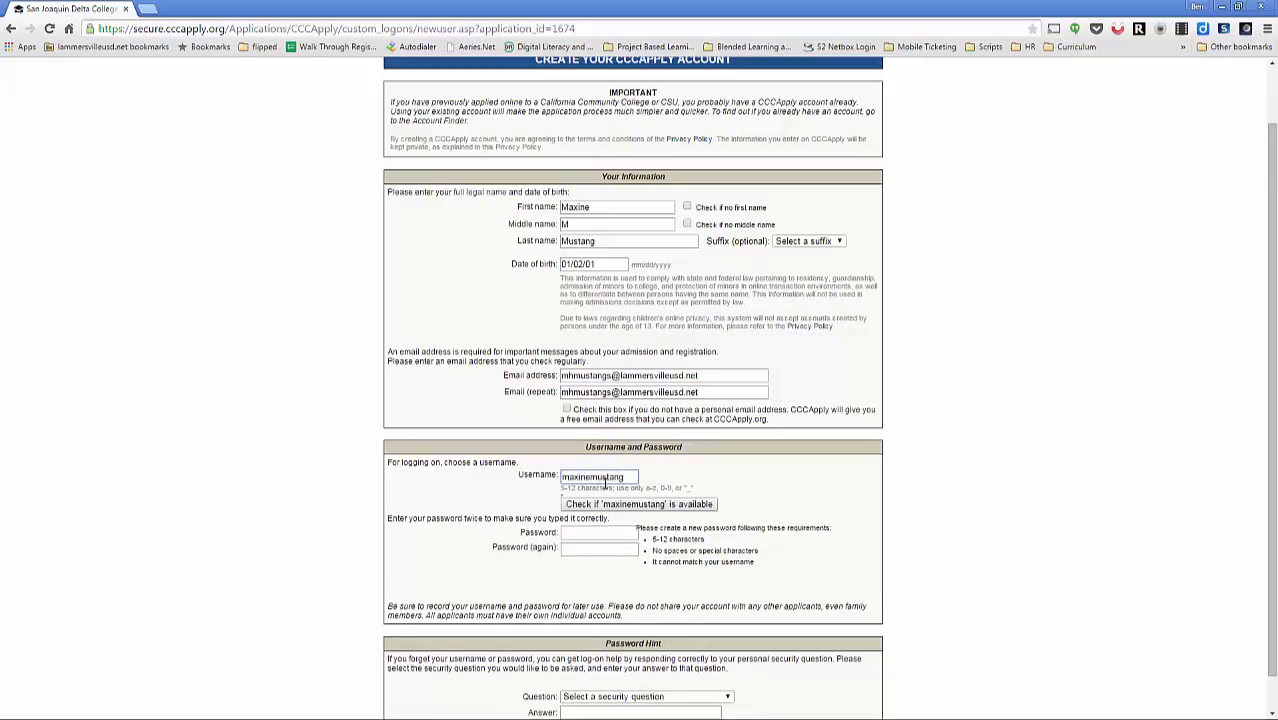
# Step: Choose a username, check its availability, and enter and confirm the account password
pyautogui.click(614, 507)
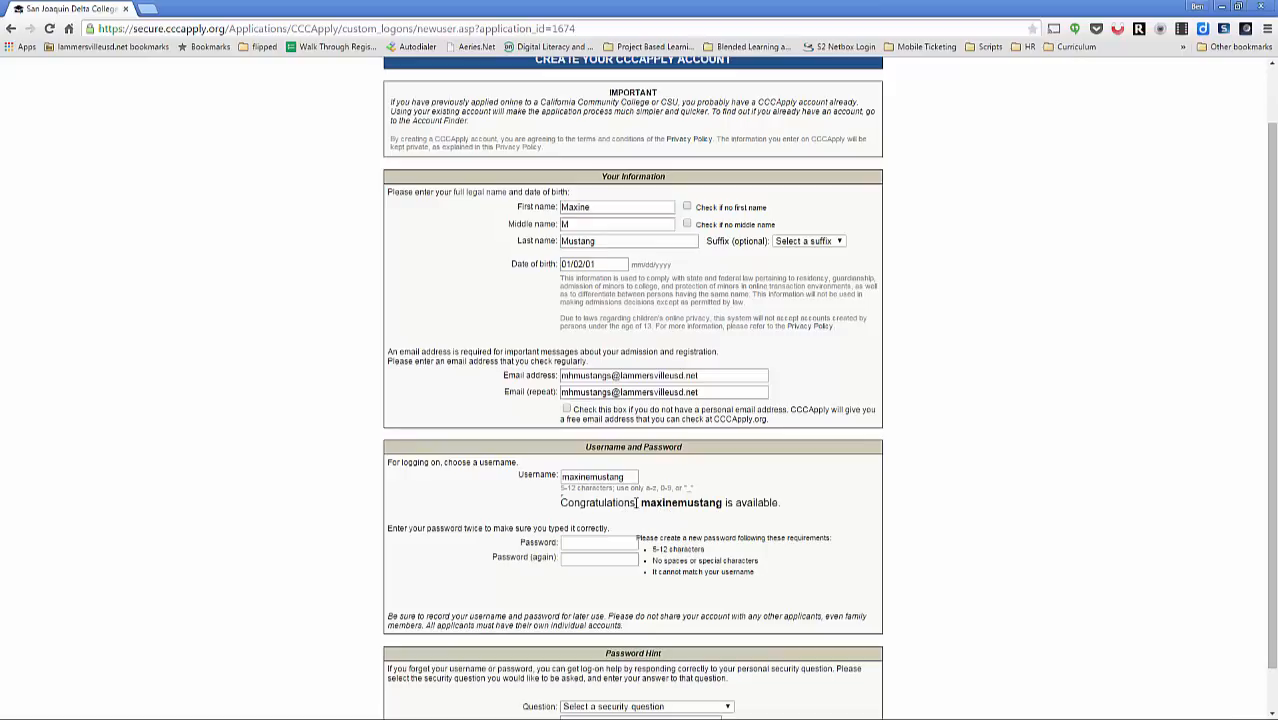
pyautogui.scroll(-1, 639, 503)
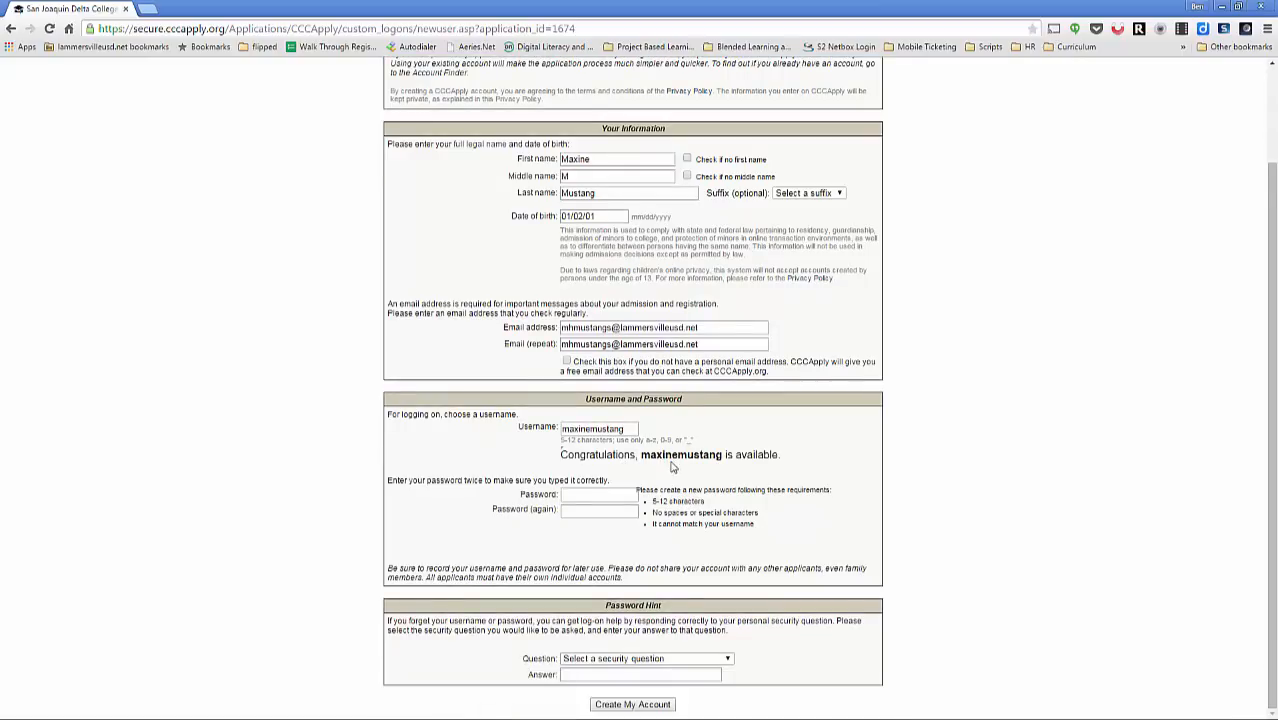
pyautogui.click(609, 497)
pyautogui.write('*******')
pyautogui.press('Tab')
pyautogui.write('**********')
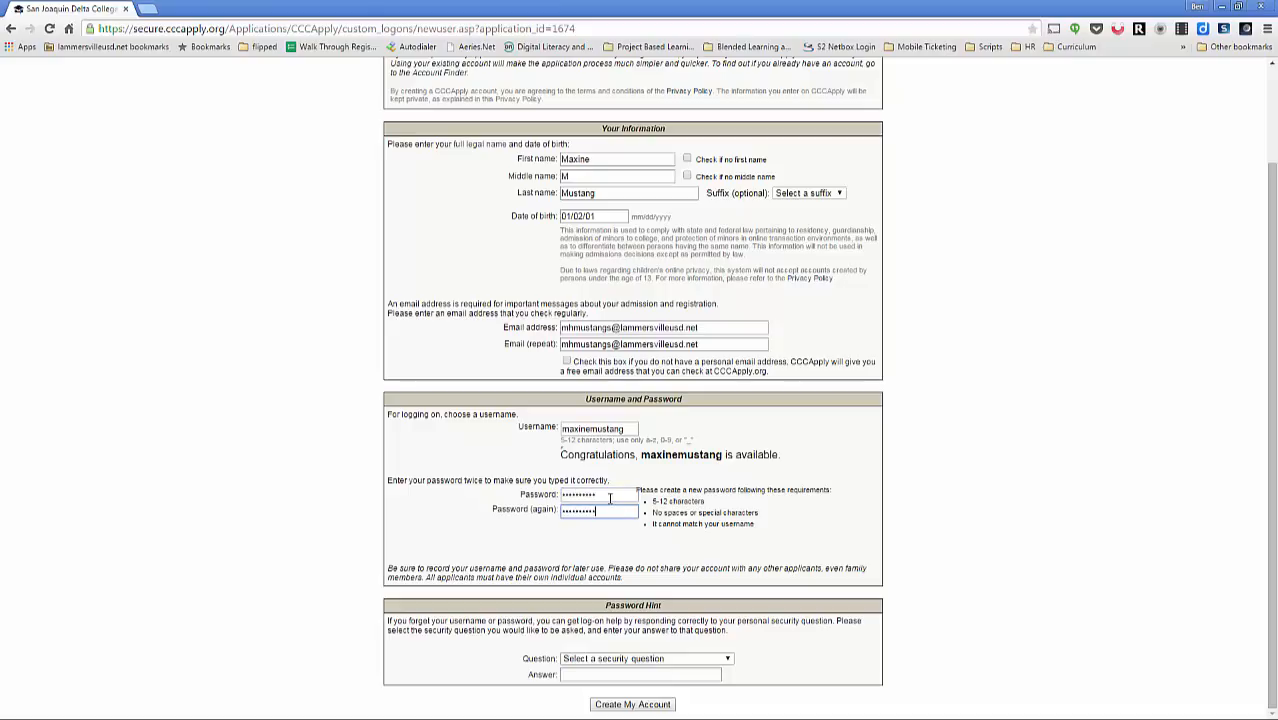
pyautogui.press('Tab')
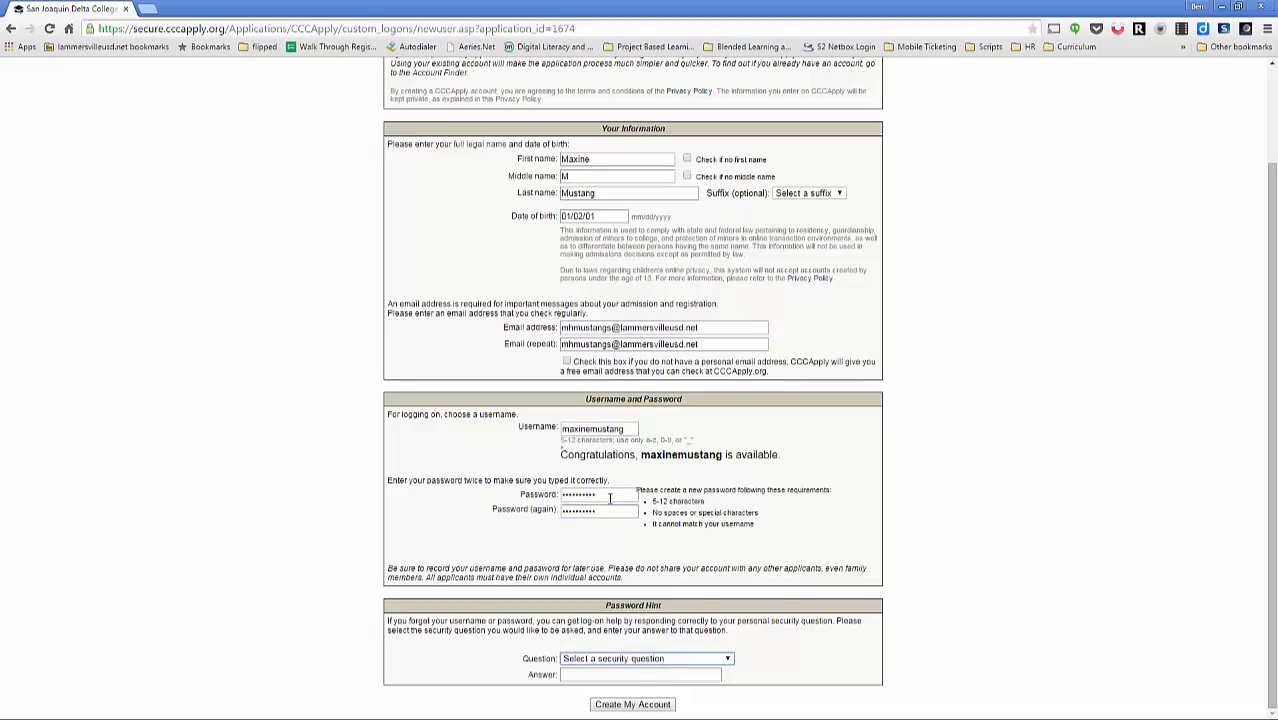
# Step: Set the security question 'What was the name of your first pet?', answer it, and create the account
pyautogui.click(701, 658)
pyautogui.click(650, 567)
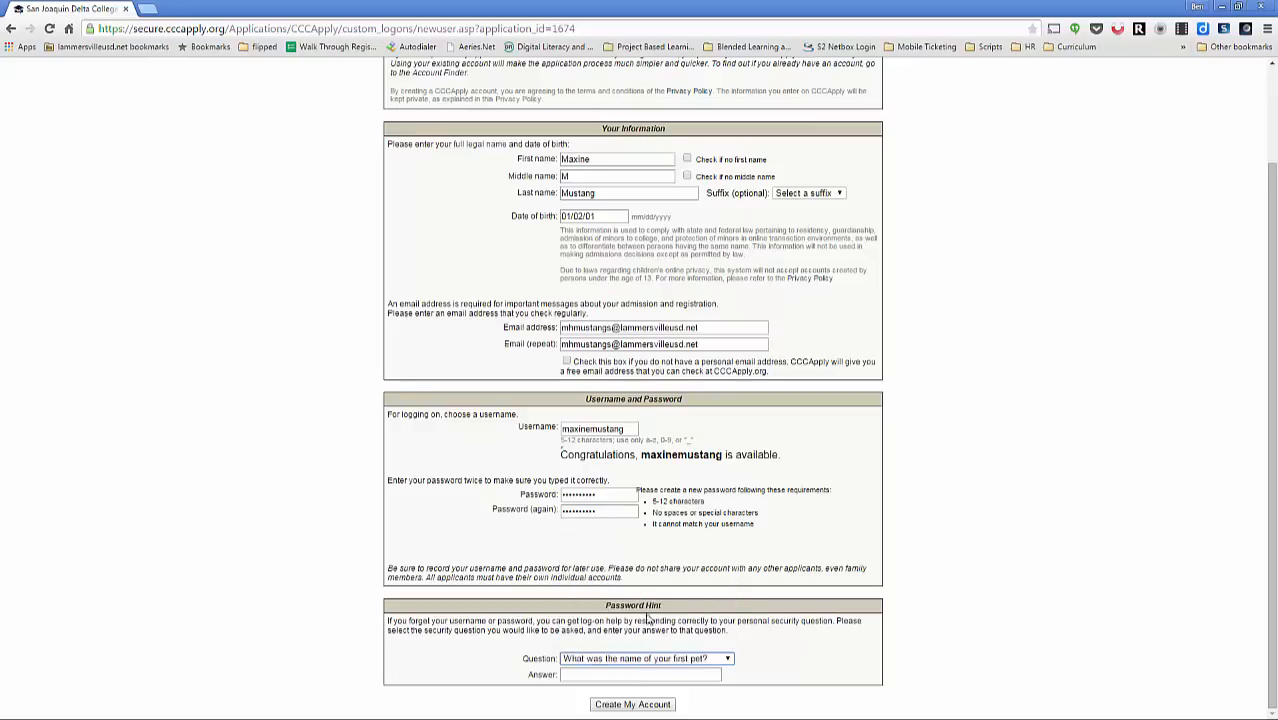
pyautogui.press('Tab')
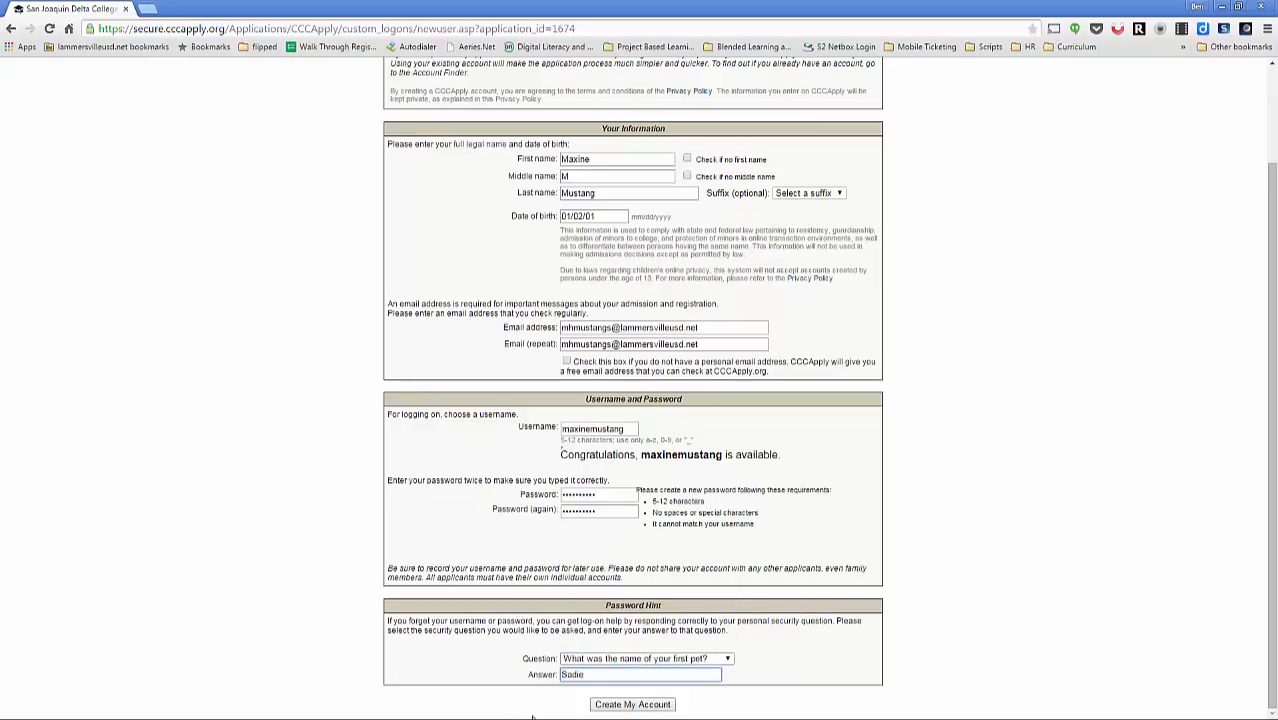
pyautogui.click(623, 705)
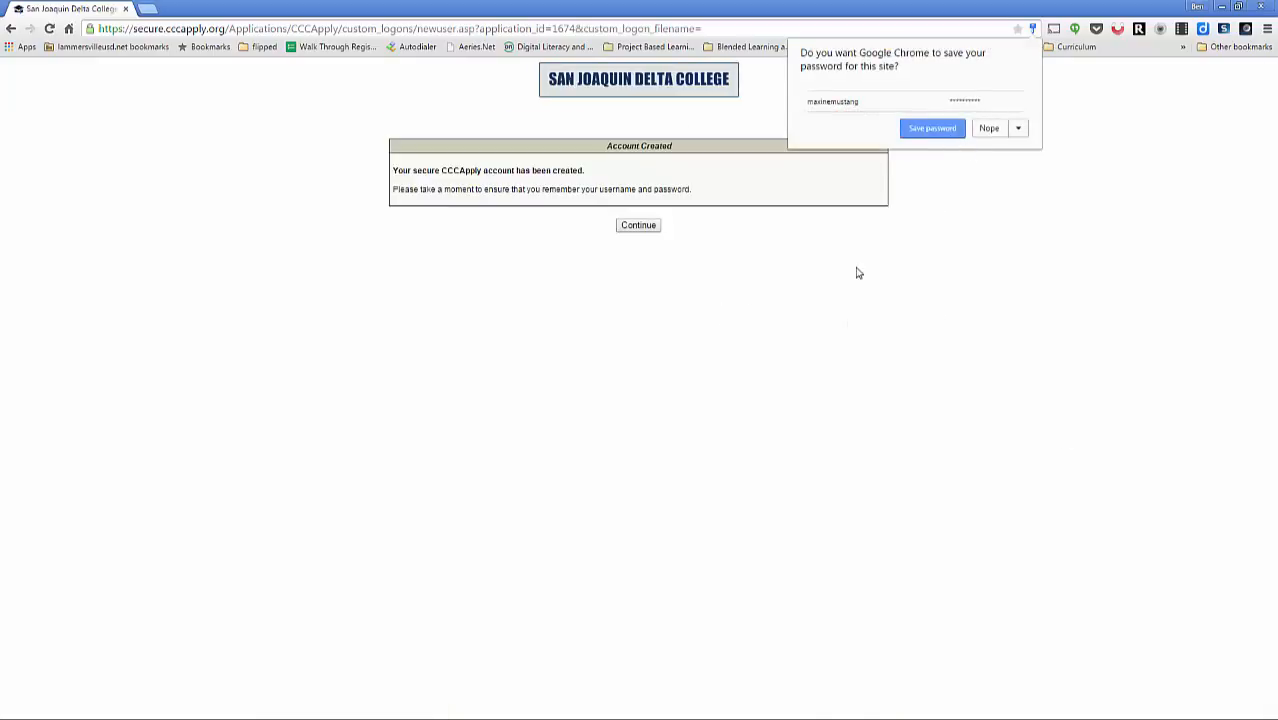
# Step: Apply for Fall 2015, major Business-Marketing/Management, goal Undecided on goal, and save the enrollment page
pyautogui.click(954, 129)
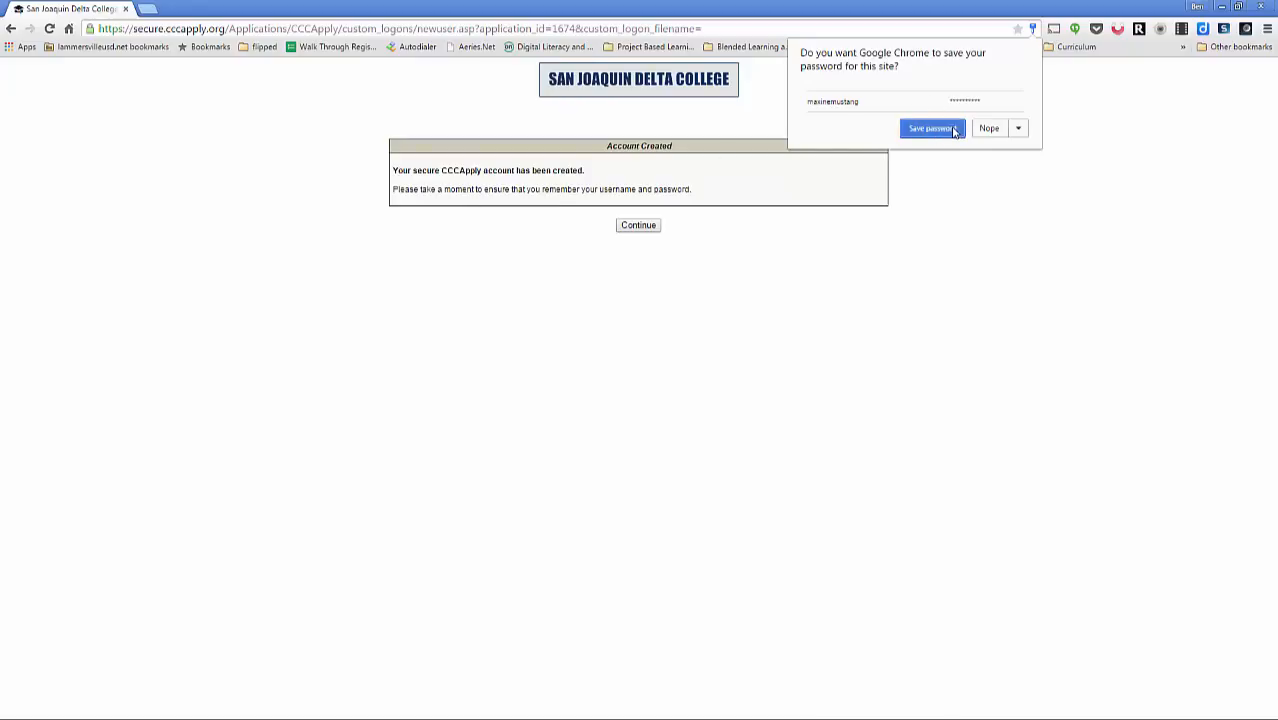
pyautogui.click(638, 225)
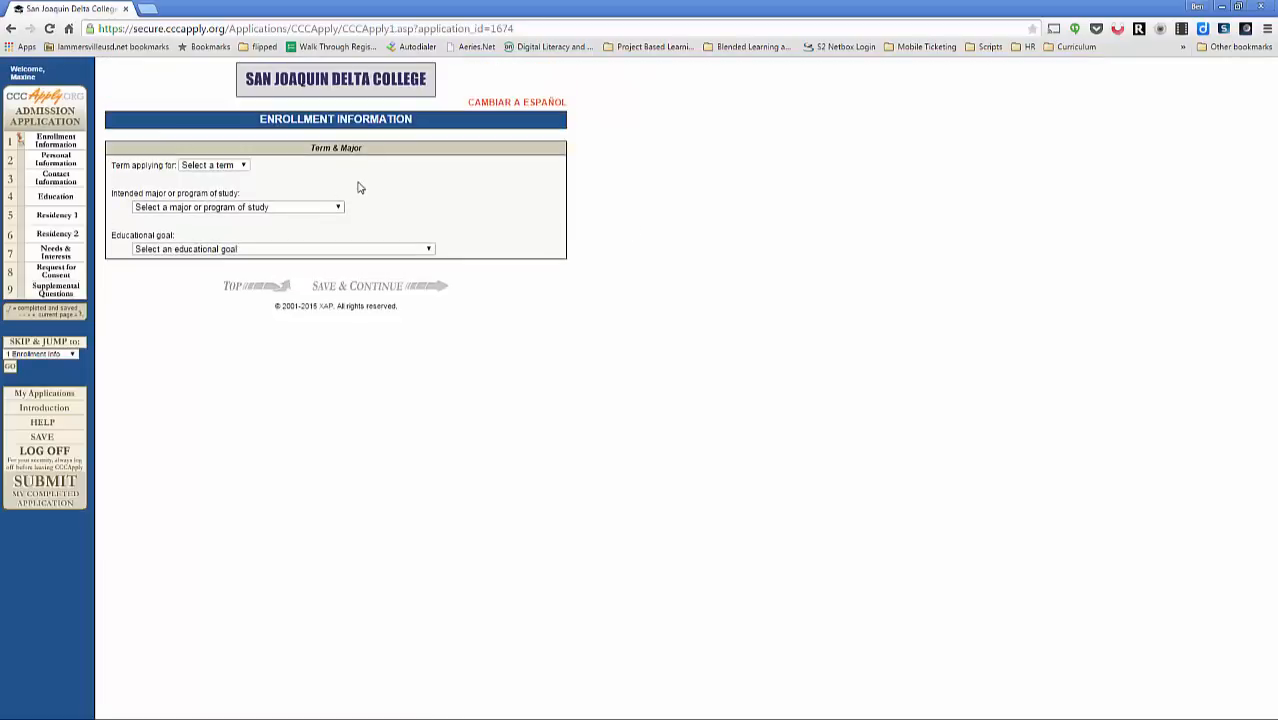
pyautogui.click(229, 168)
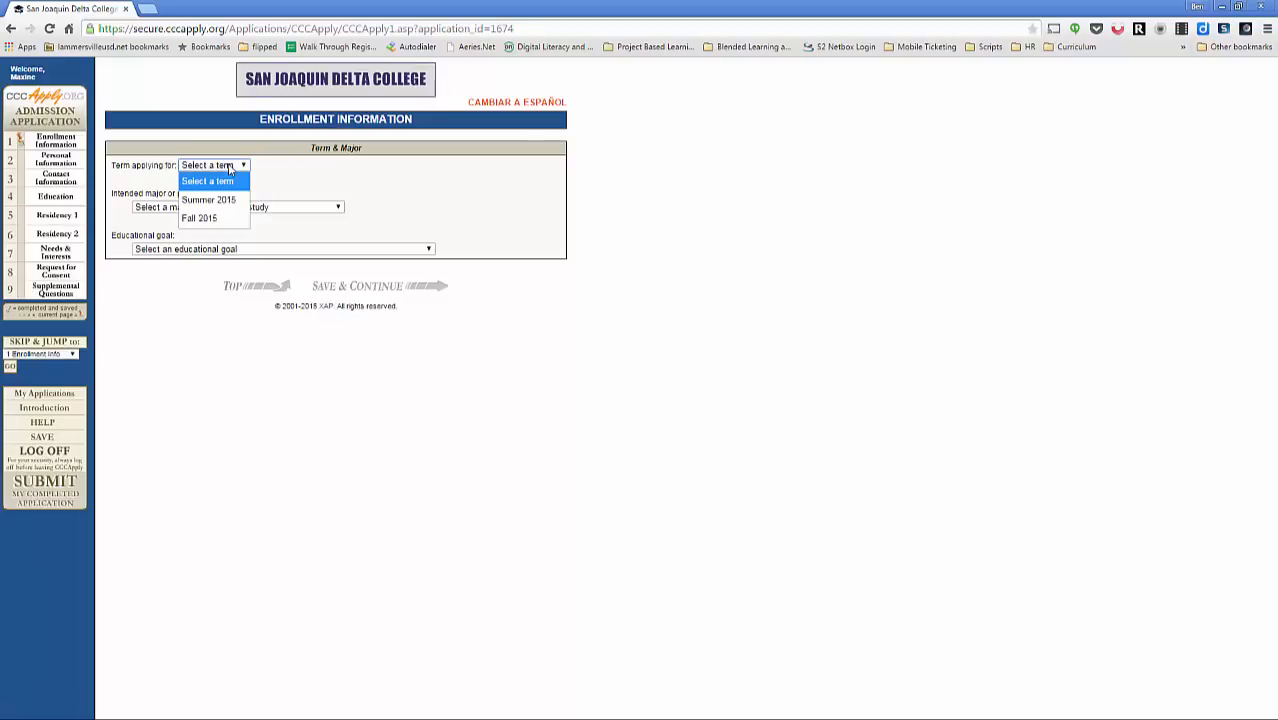
pyautogui.click(226, 218)
pyautogui.click(228, 209)
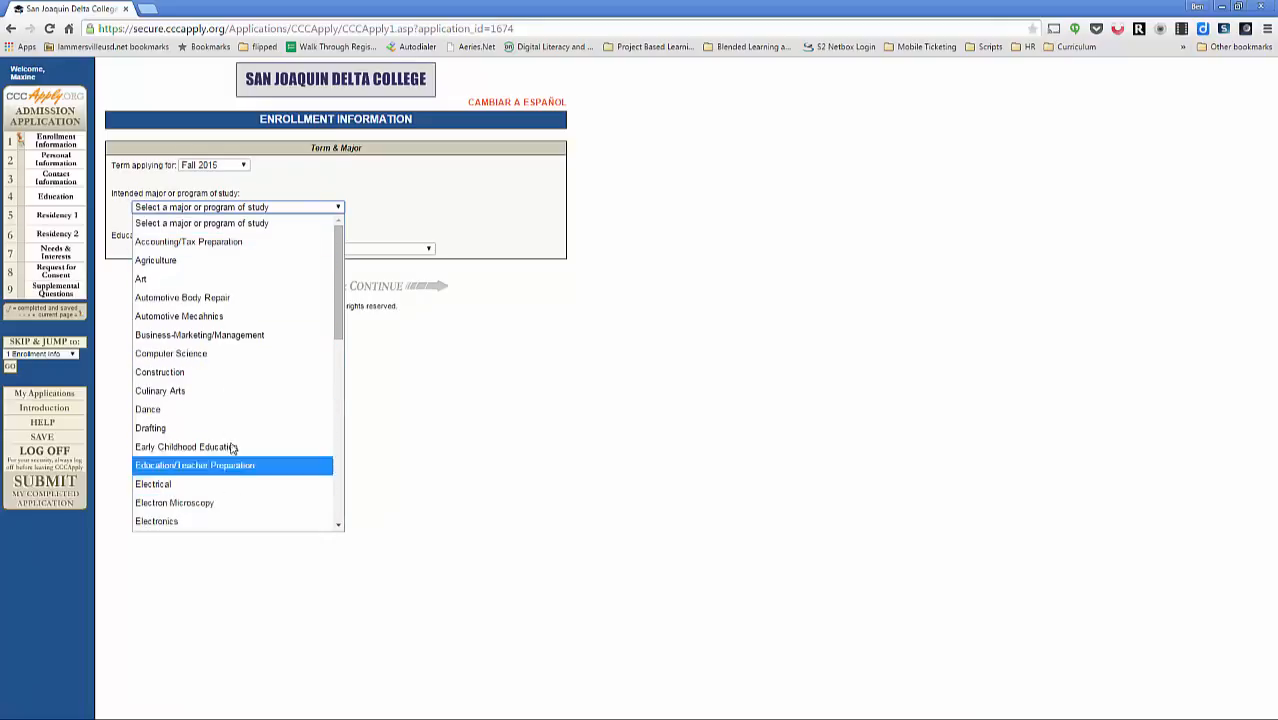
pyautogui.click(230, 335)
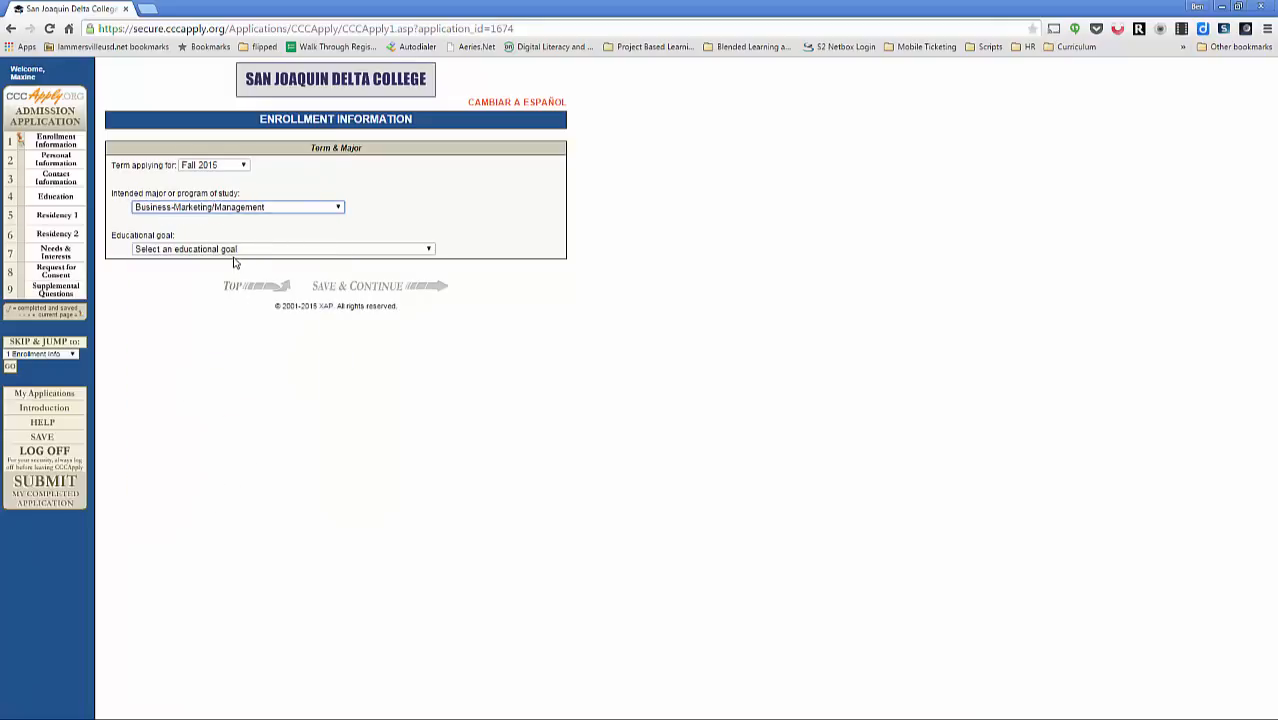
pyautogui.click(234, 252)
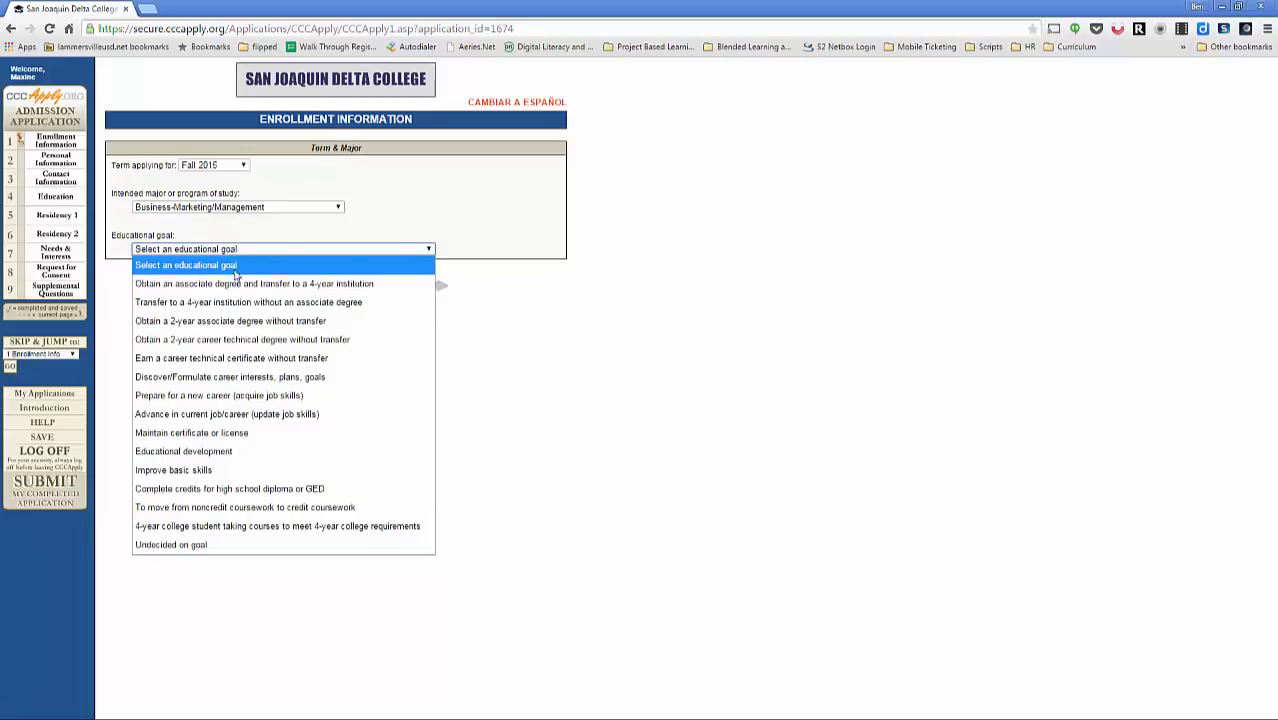
pyautogui.click(249, 553)
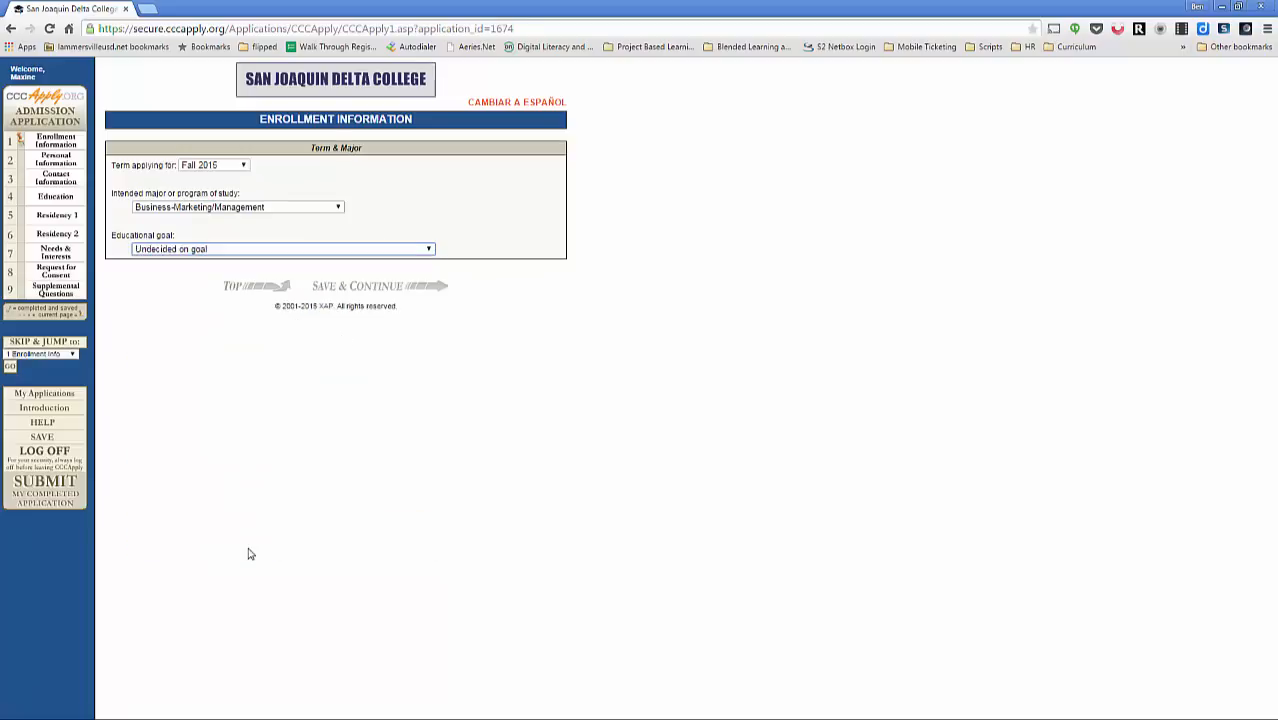
pyautogui.click(432, 286)
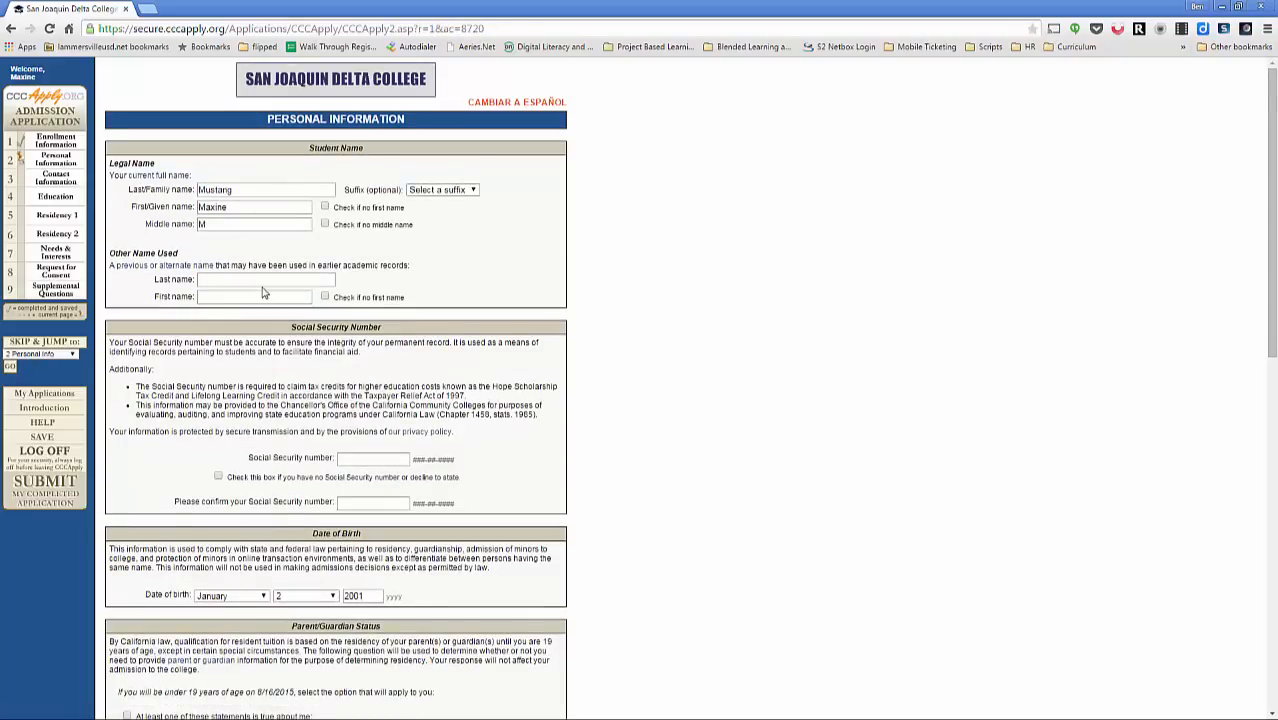
# Step: Tick the no-Social-Security-number box and mark that none of the parent/guardian statements apply
pyautogui.scroll(-2, 265, 293)
pyautogui.scroll(2, 294, 197)
pyautogui.click(219, 478)
pyautogui.scroll(-1, 333, 470)
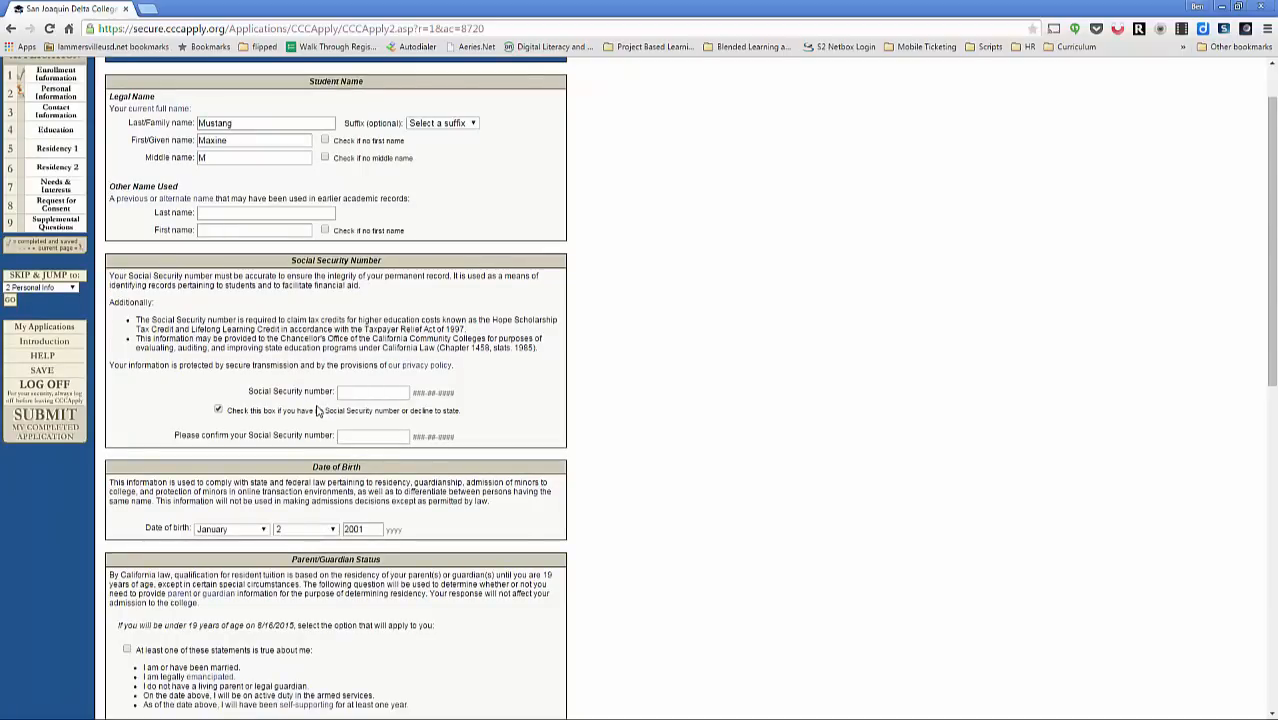
pyautogui.scroll(-3, 290, 425)
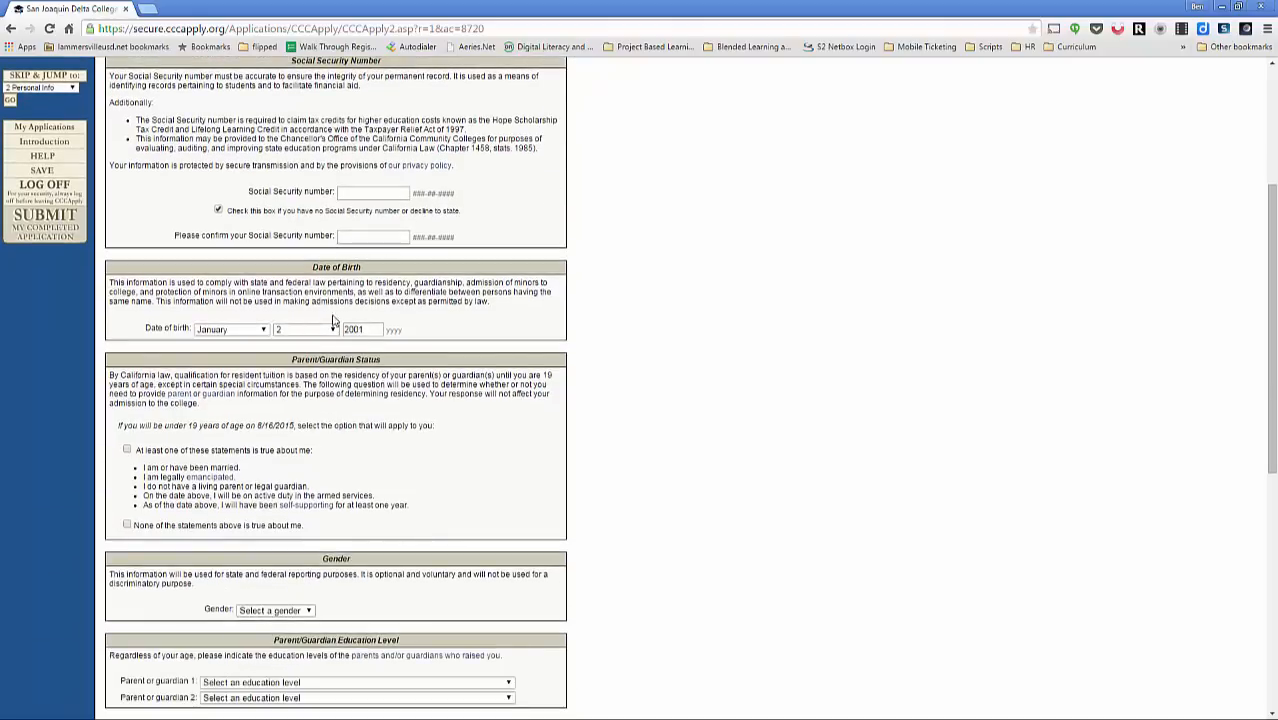
pyautogui.scroll(-2, 225, 455)
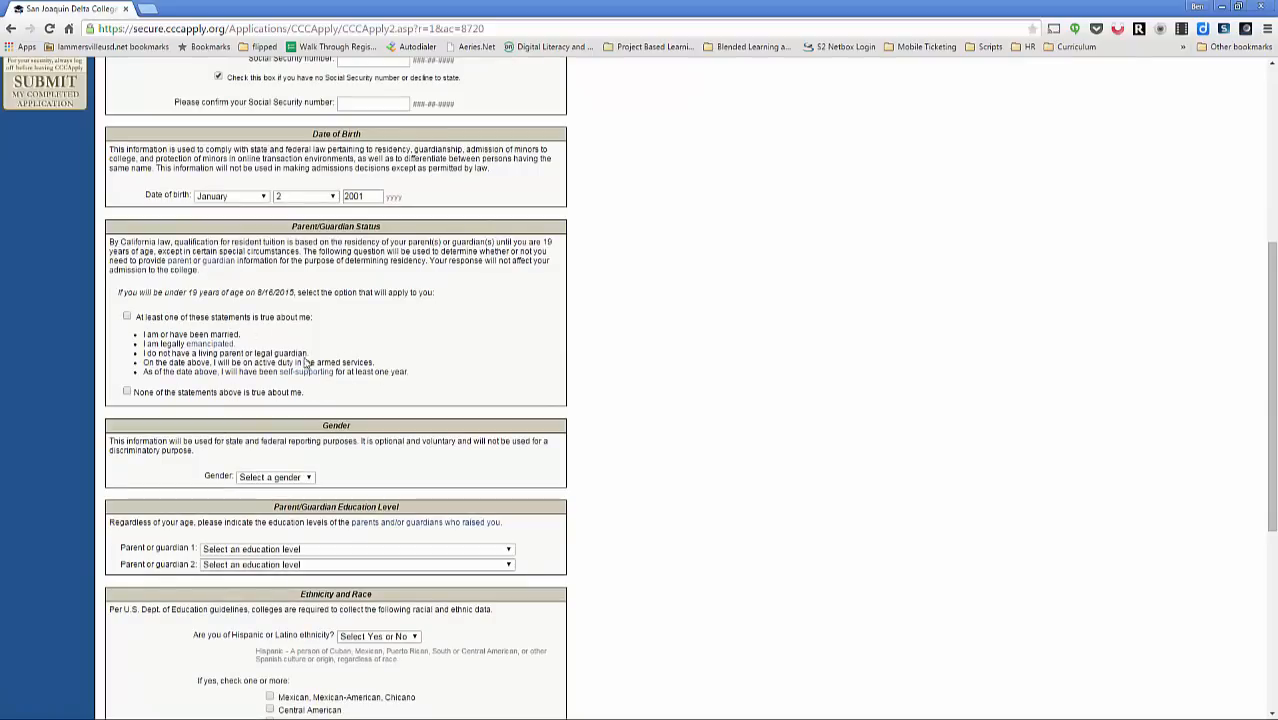
pyautogui.click(127, 392)
# Step: Set gender to Female, parent 1 to High school graduate and parent 2 to Graduate degree
pyautogui.scroll(-1, 227, 437)
pyautogui.click(285, 414)
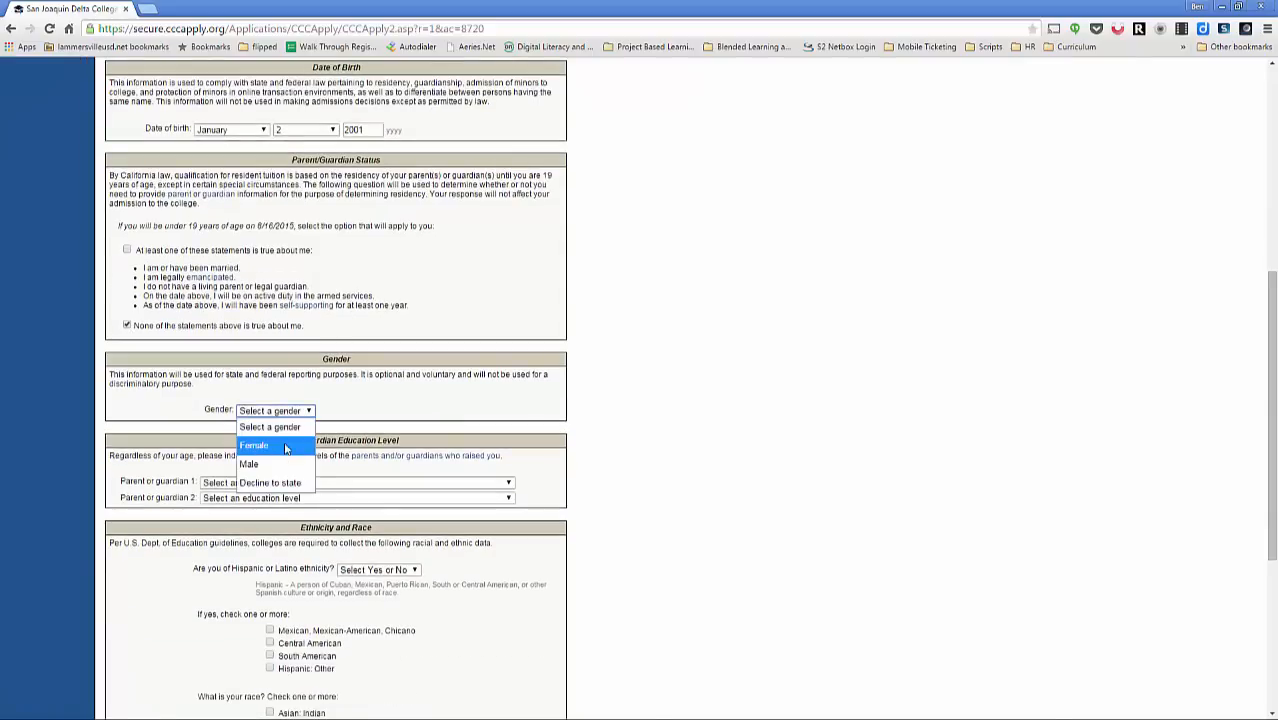
pyautogui.click(258, 442)
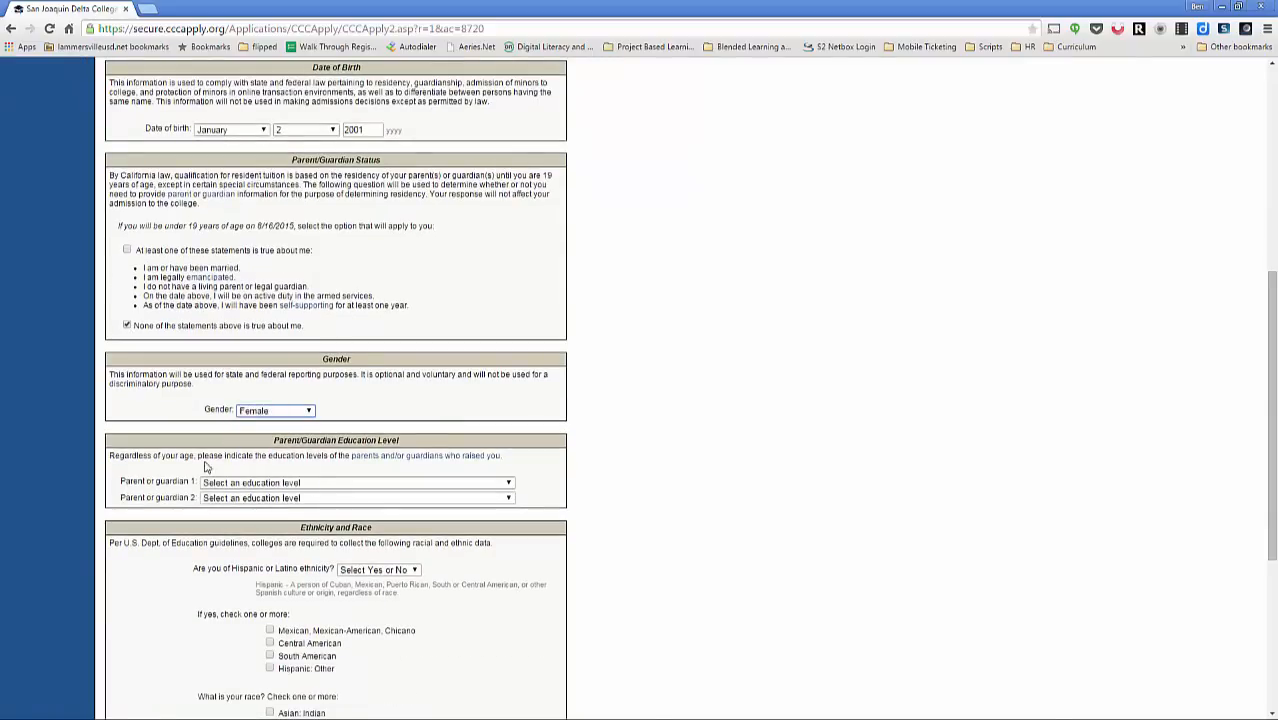
pyautogui.click(277, 486)
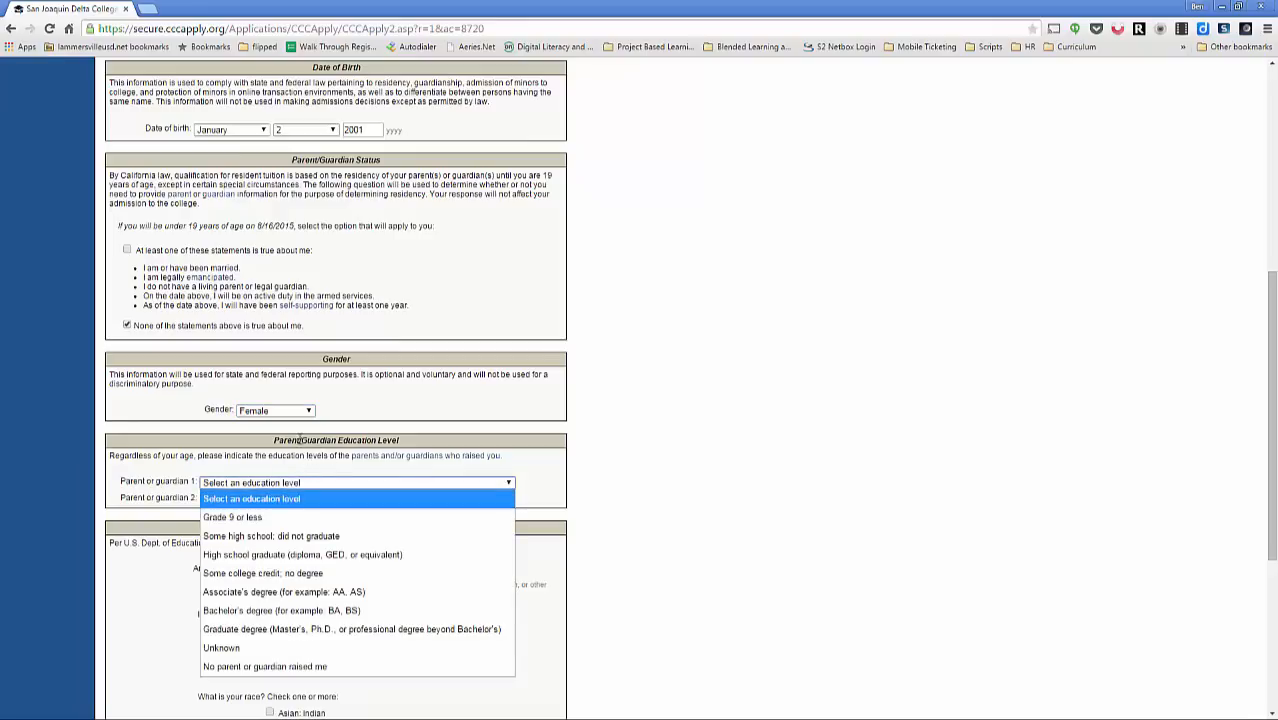
pyautogui.click(253, 483)
pyautogui.click(254, 483)
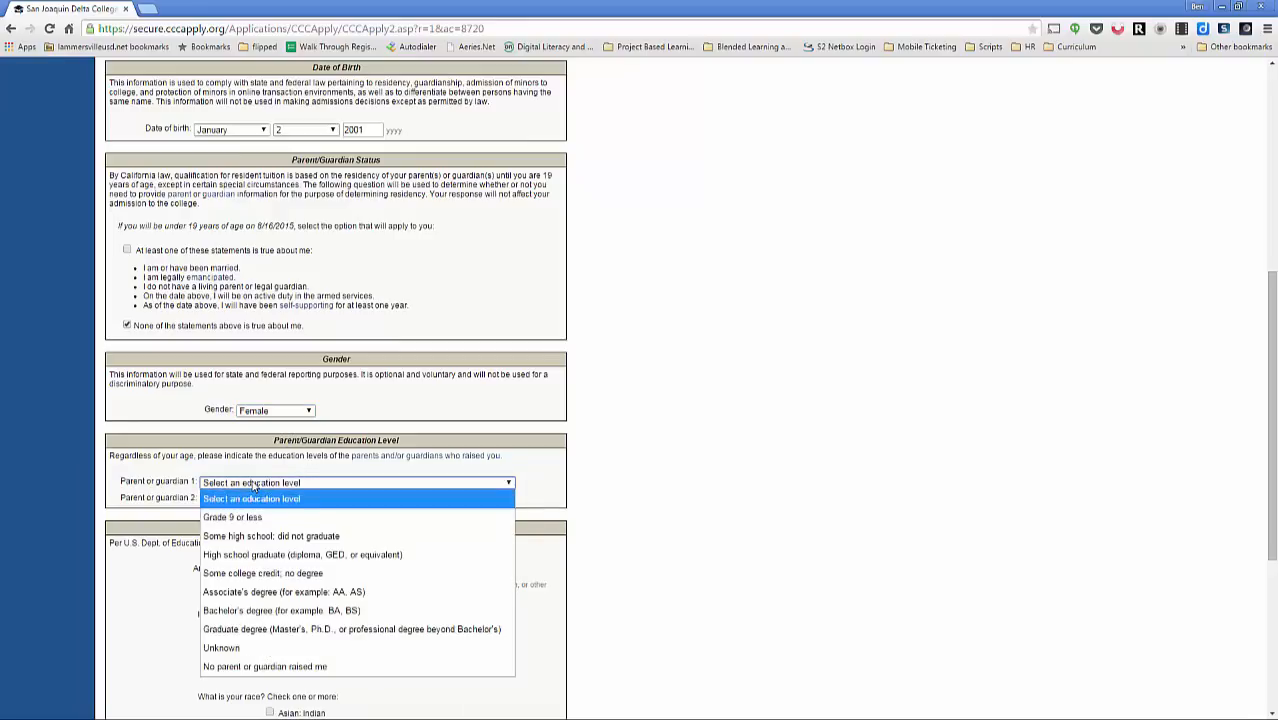
pyautogui.click(270, 558)
pyautogui.click(278, 498)
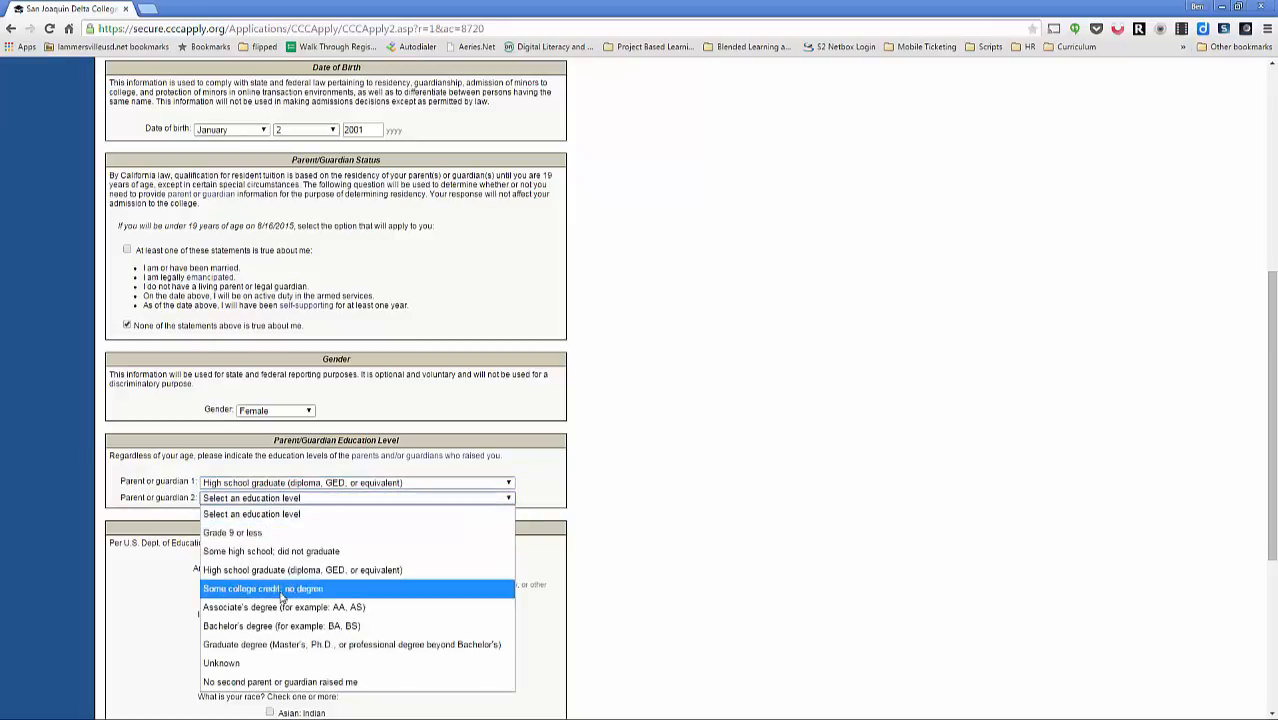
pyautogui.click(285, 645)
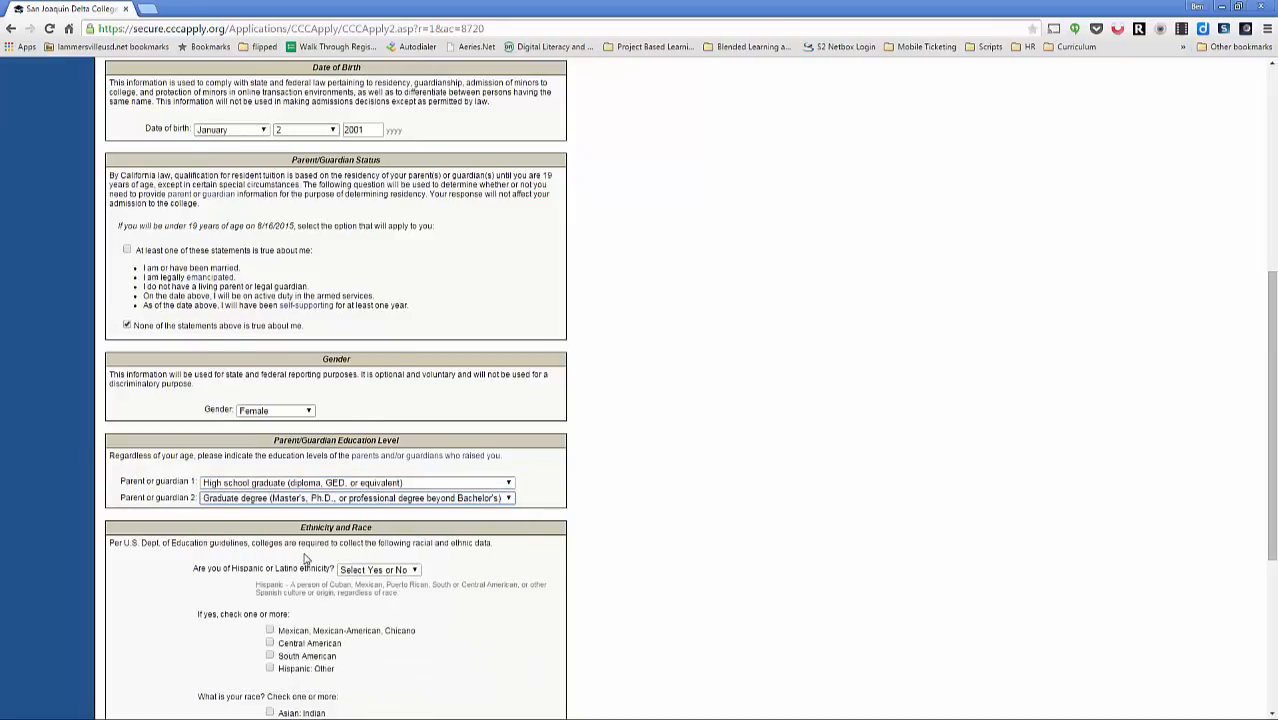
# Step: Answer No to Hispanic or Latino, mark race as White, and save the page
pyautogui.scroll(-3, 307, 558)
pyautogui.scroll(-2, 307, 558)
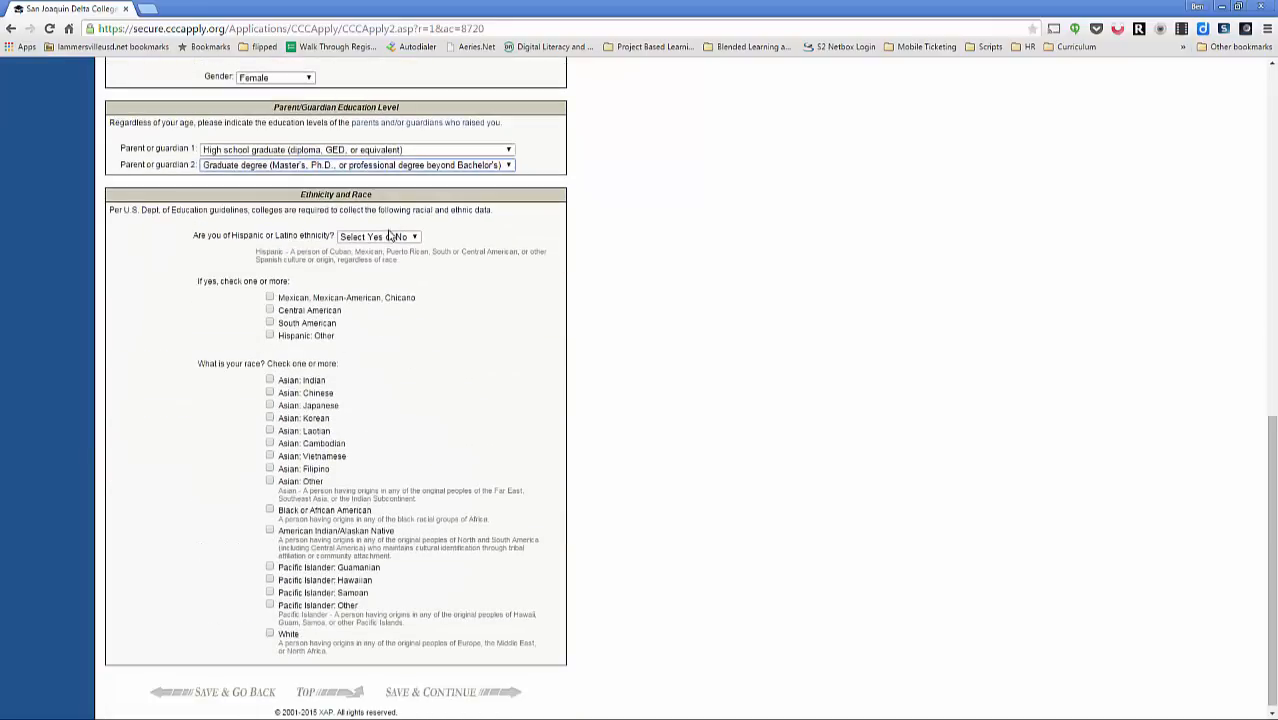
pyautogui.click(389, 238)
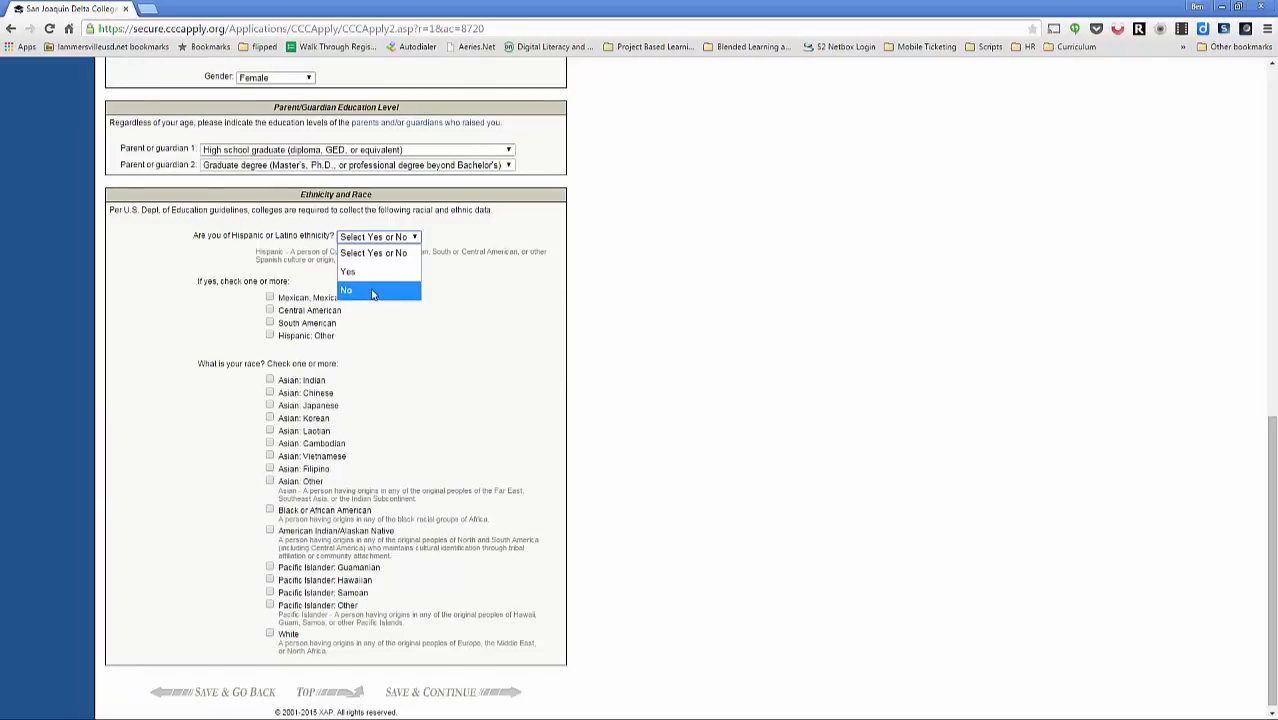
pyautogui.click(372, 293)
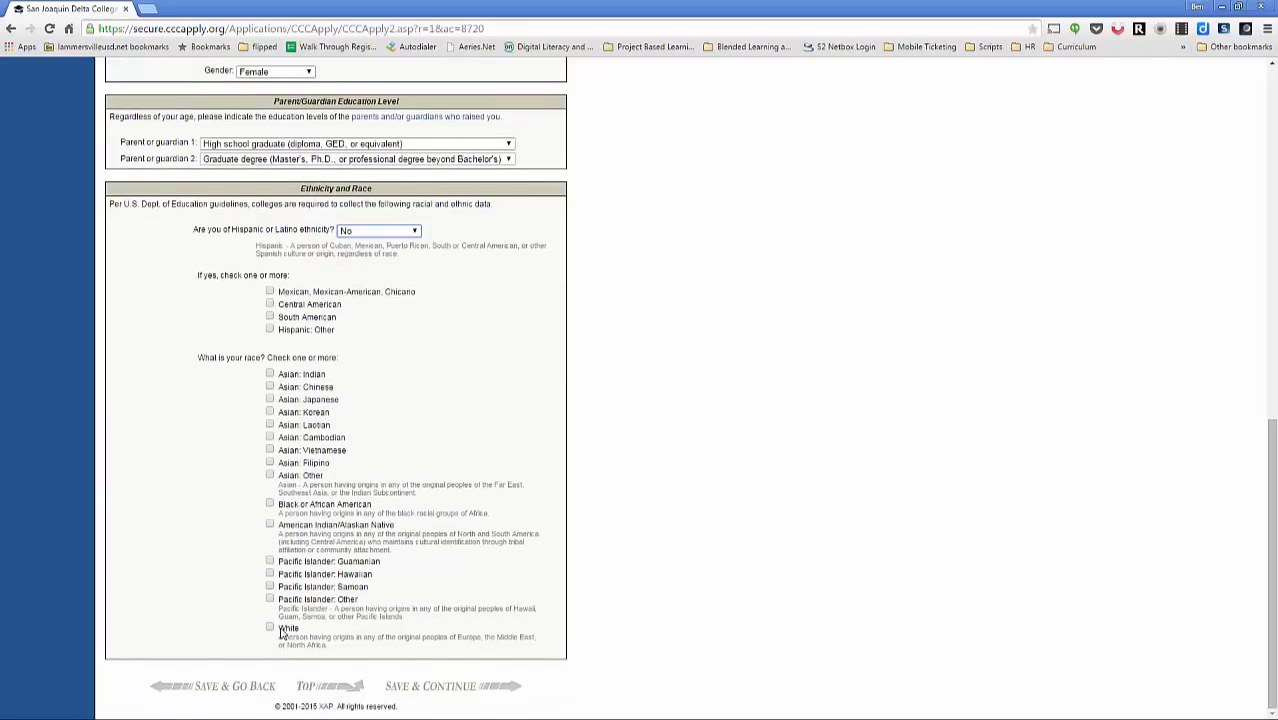
pyautogui.click(270, 628)
pyautogui.click(480, 688)
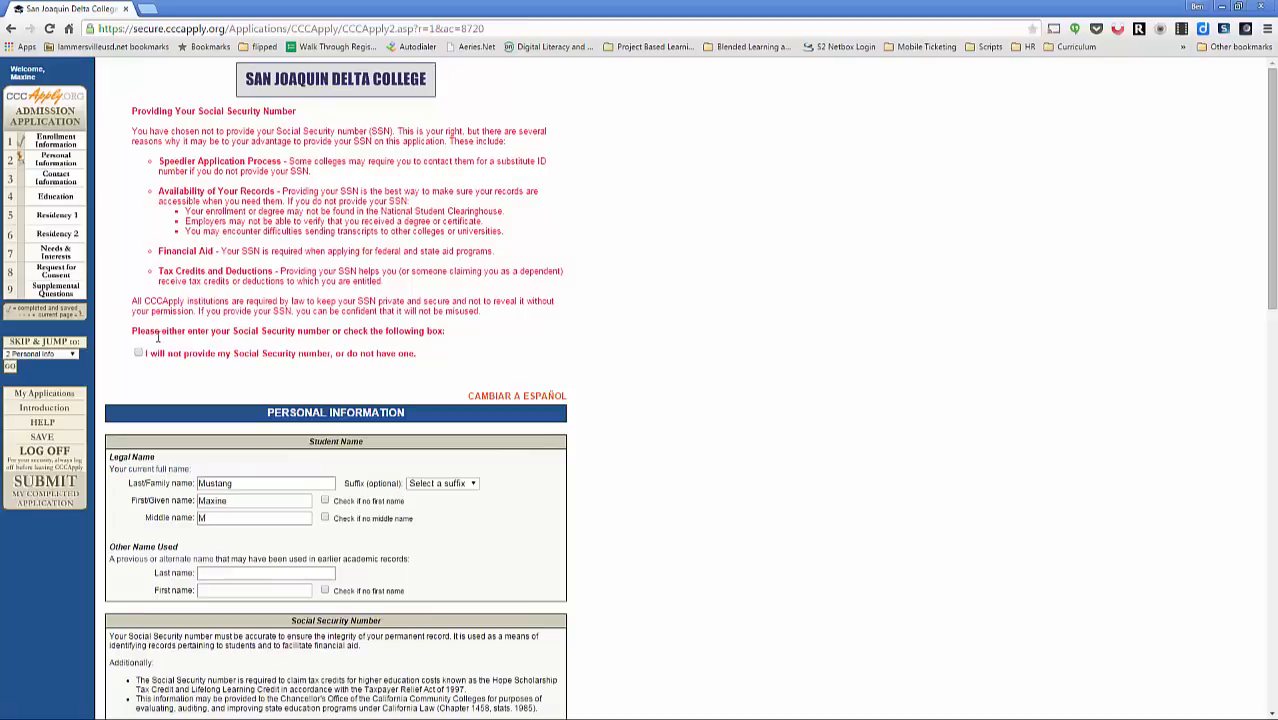
# Step: Confirm not providing a Social Security number and save the Personal Information page
pyautogui.click(139, 354)
pyautogui.scroll(-15, 251, 362)
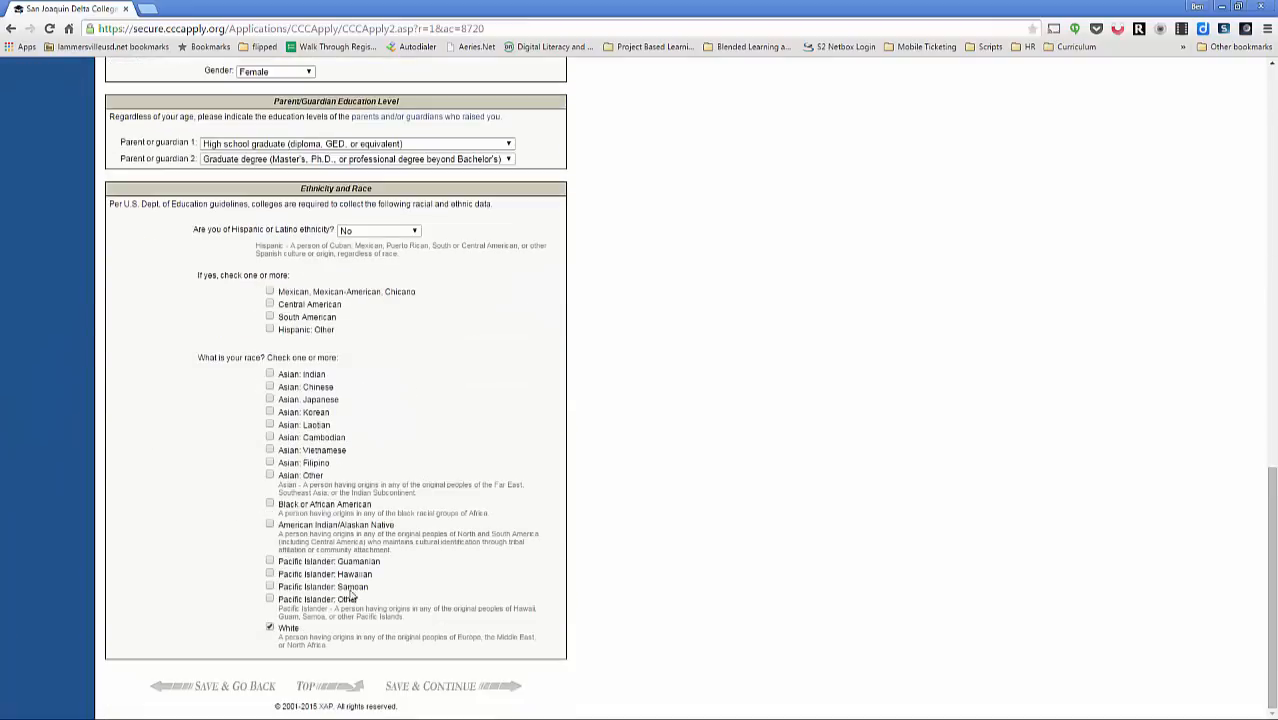
pyautogui.click(430, 688)
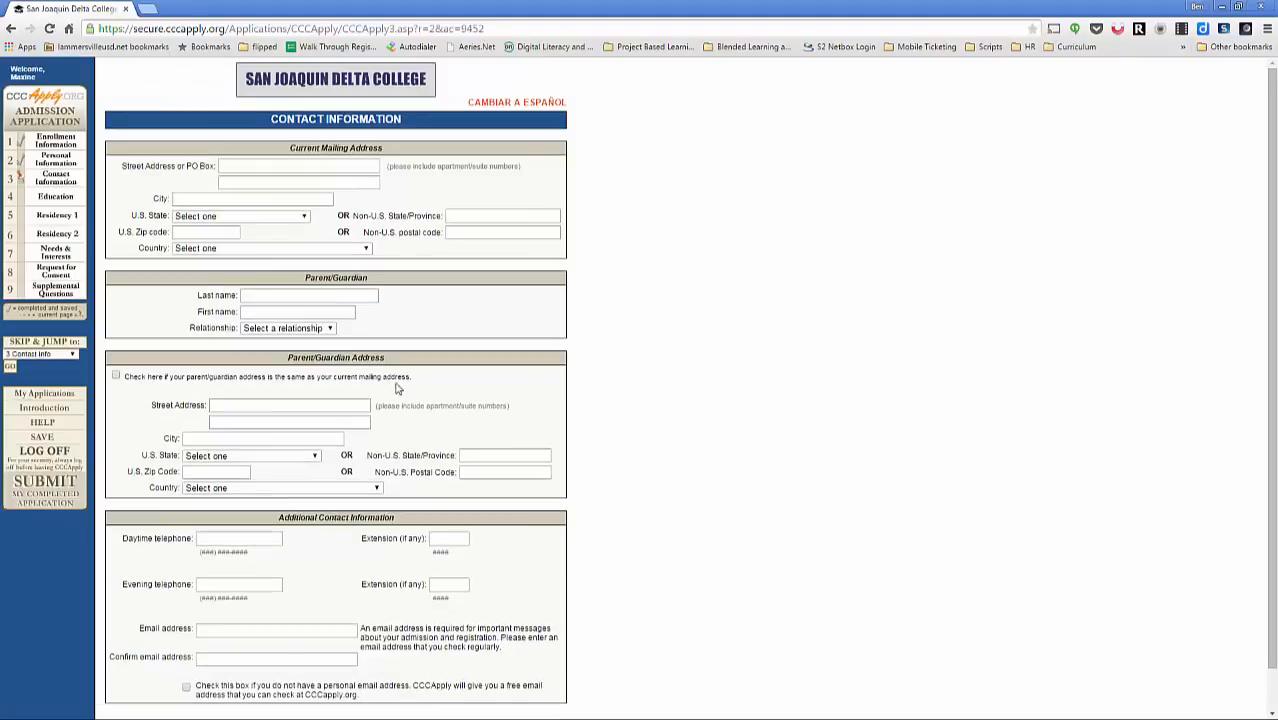
# Step: Enter the parent's last and first name, set relationship to Father, and reuse the mailing address
pyautogui.click(295, 169)
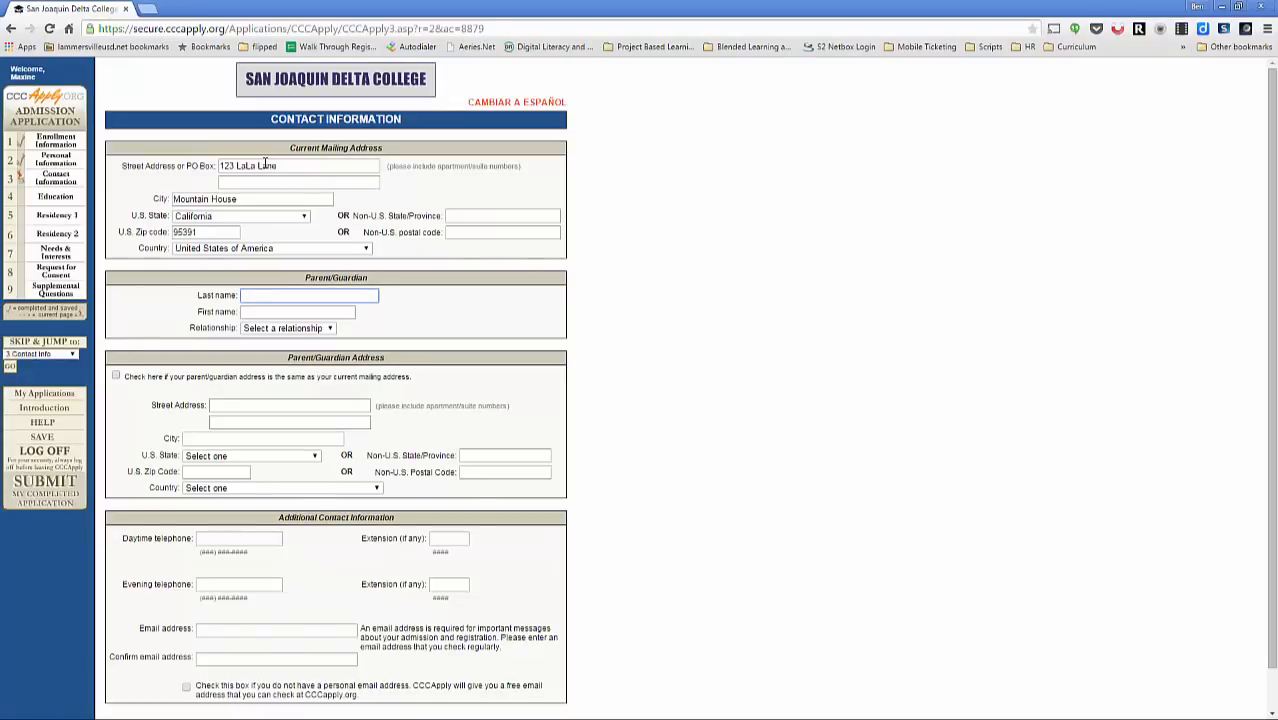
pyautogui.press('Tab')
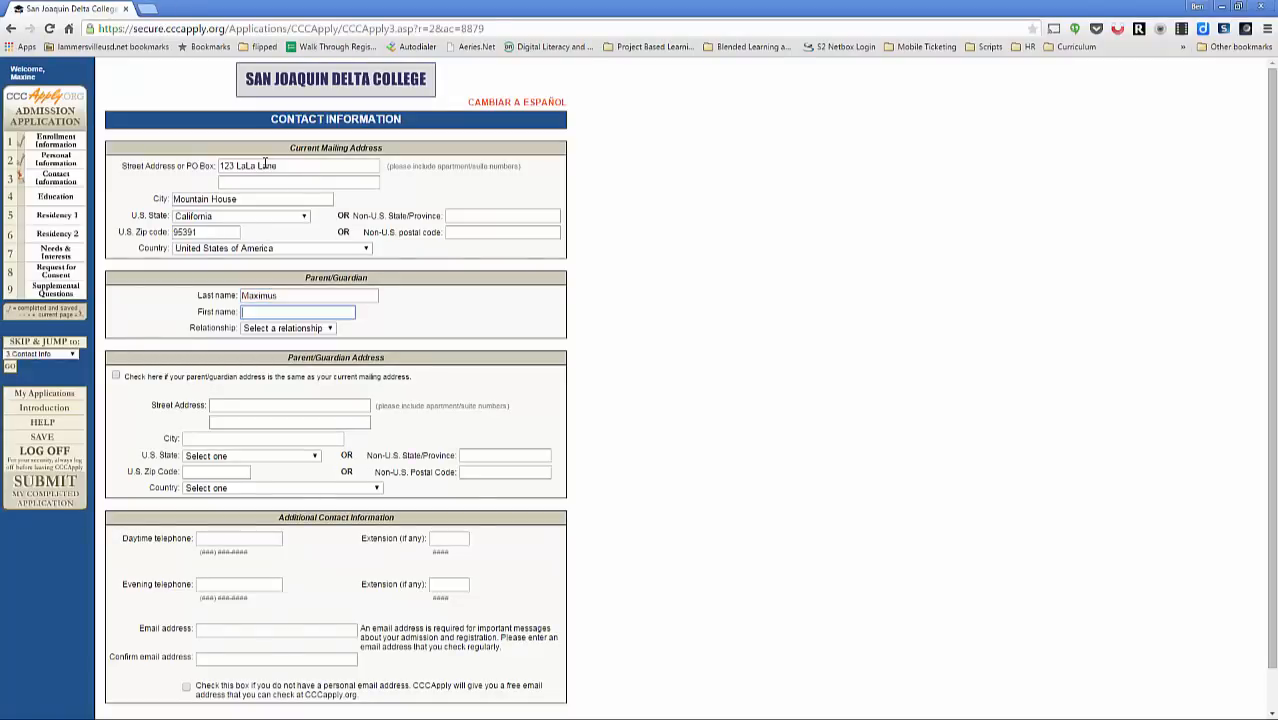
pyautogui.hotkey('shift', 'Tab')
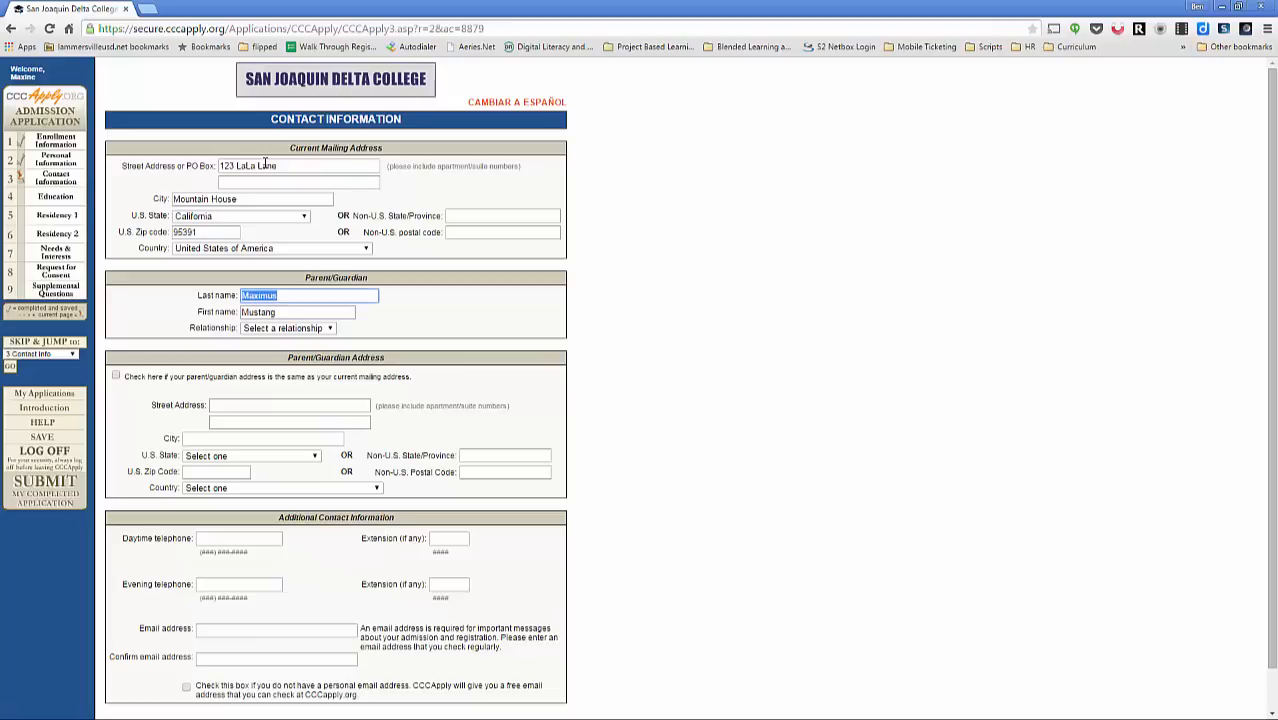
pyautogui.write('Mustang')
pyautogui.press('Tab')
pyautogui.write('Max')
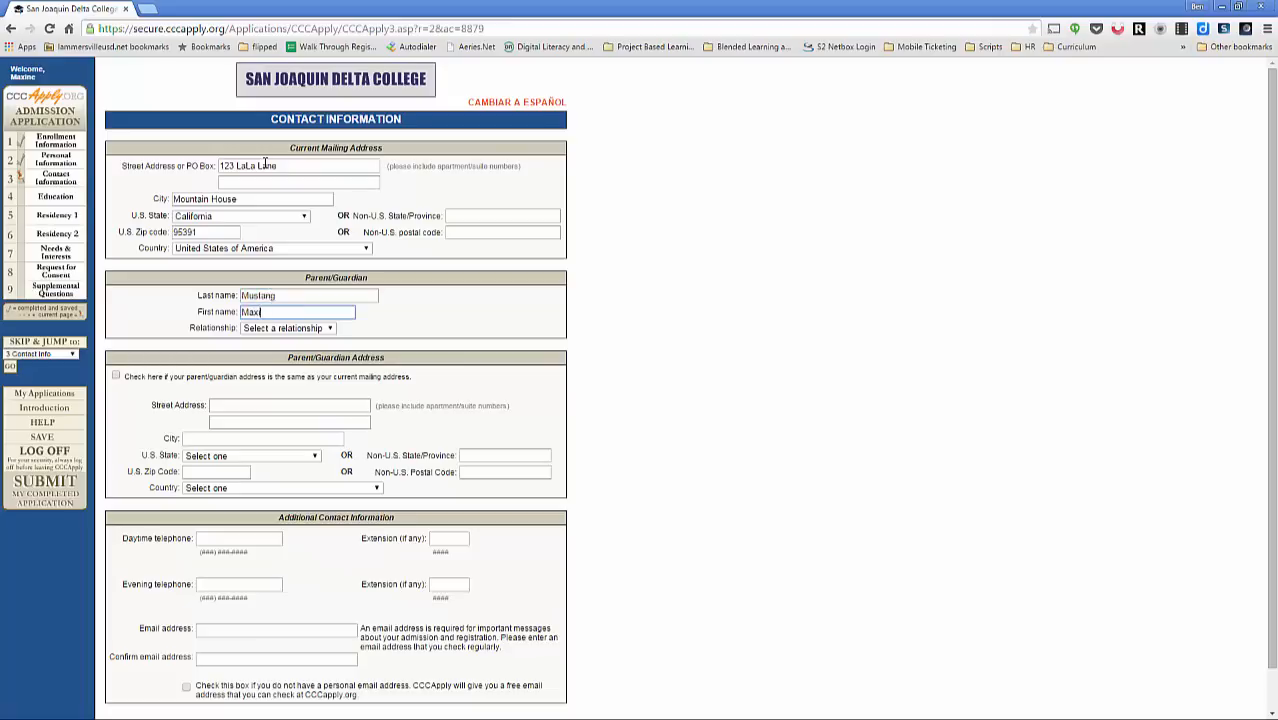
pyautogui.write('imus')
pyautogui.press('Tab')
pyautogui.press('f')
pyautogui.press('Tab')
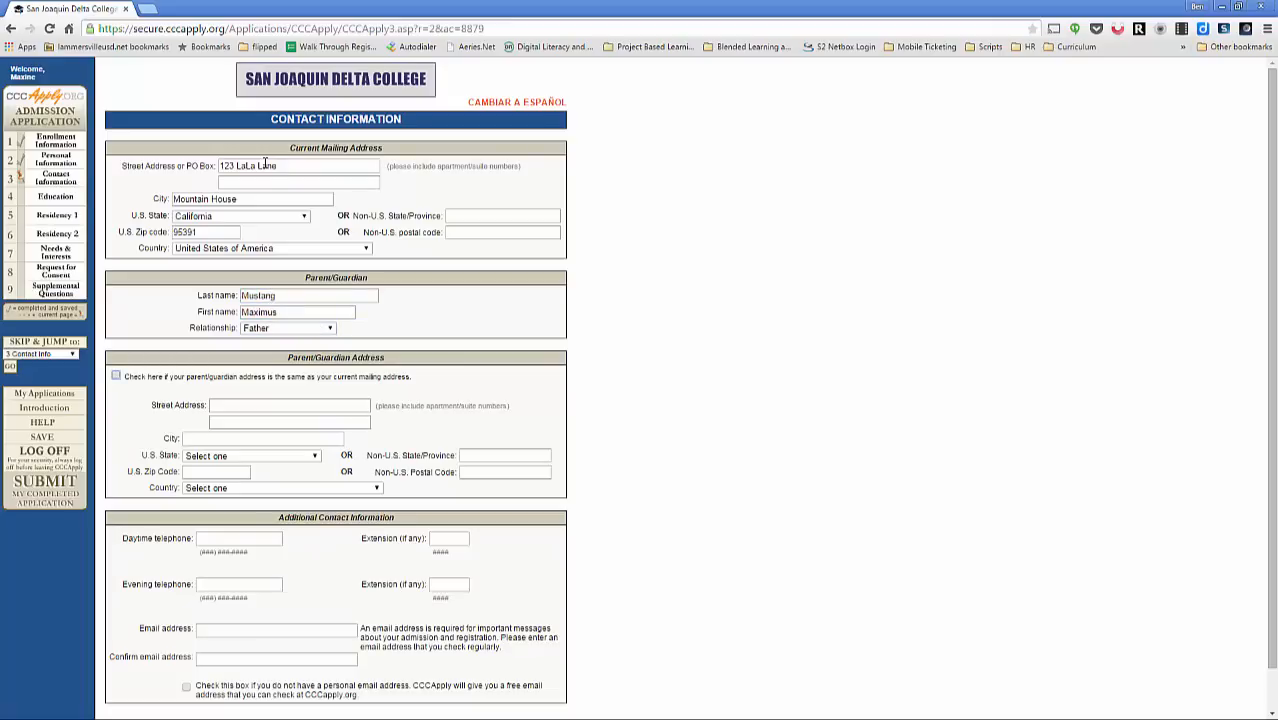
pyautogui.click(116, 377)
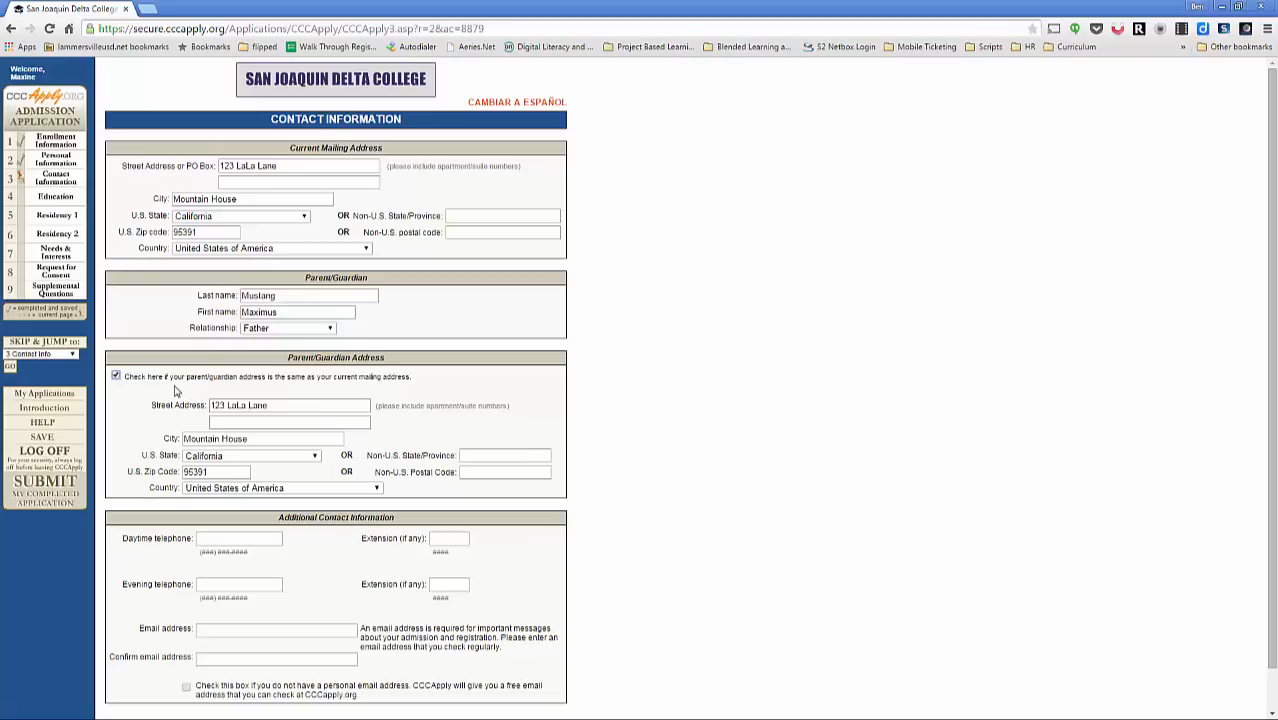
pyautogui.scroll(-1, 180, 392)
pyautogui.click(223, 494)
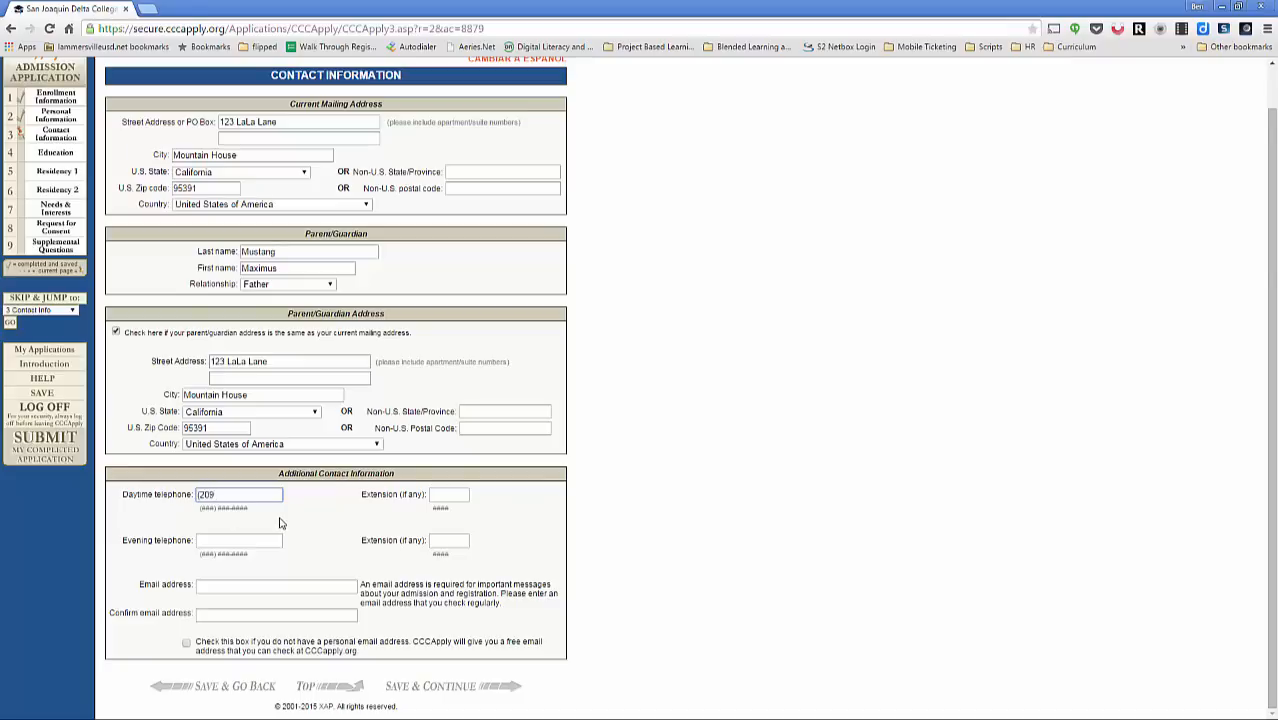
# Step: Enter the daytime and evening phone numbers and the e-mail address twice, then save
pyautogui.write('(209)123-4667')
pyautogui.press('Tab')
pyautogui.press('Tab')
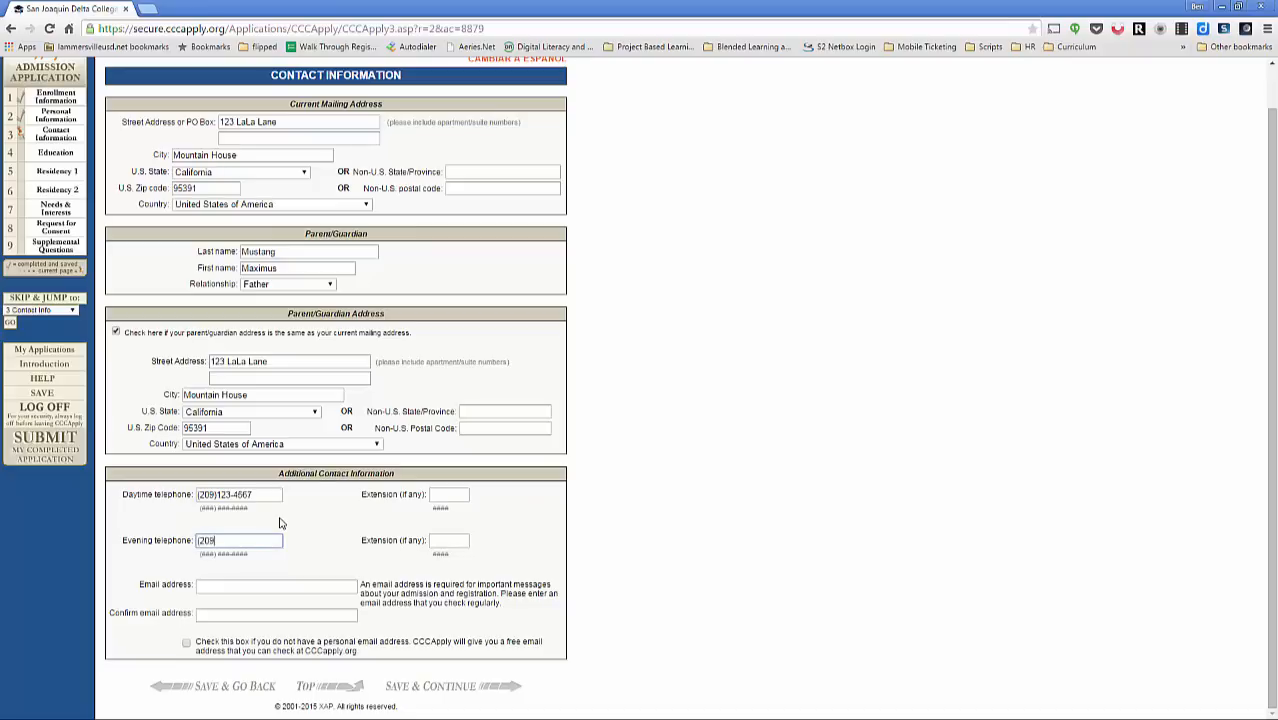
pyautogui.write('(209)123-4567')
pyautogui.press('Tab')
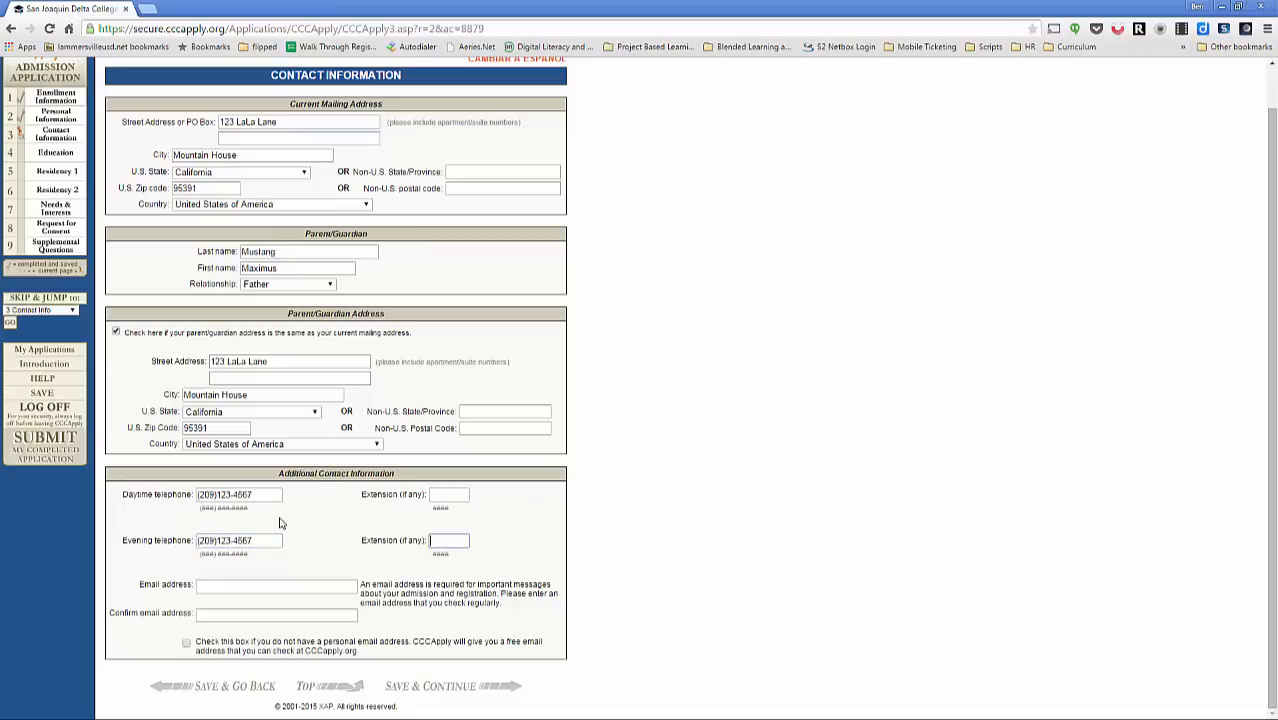
pyautogui.press('Tab')
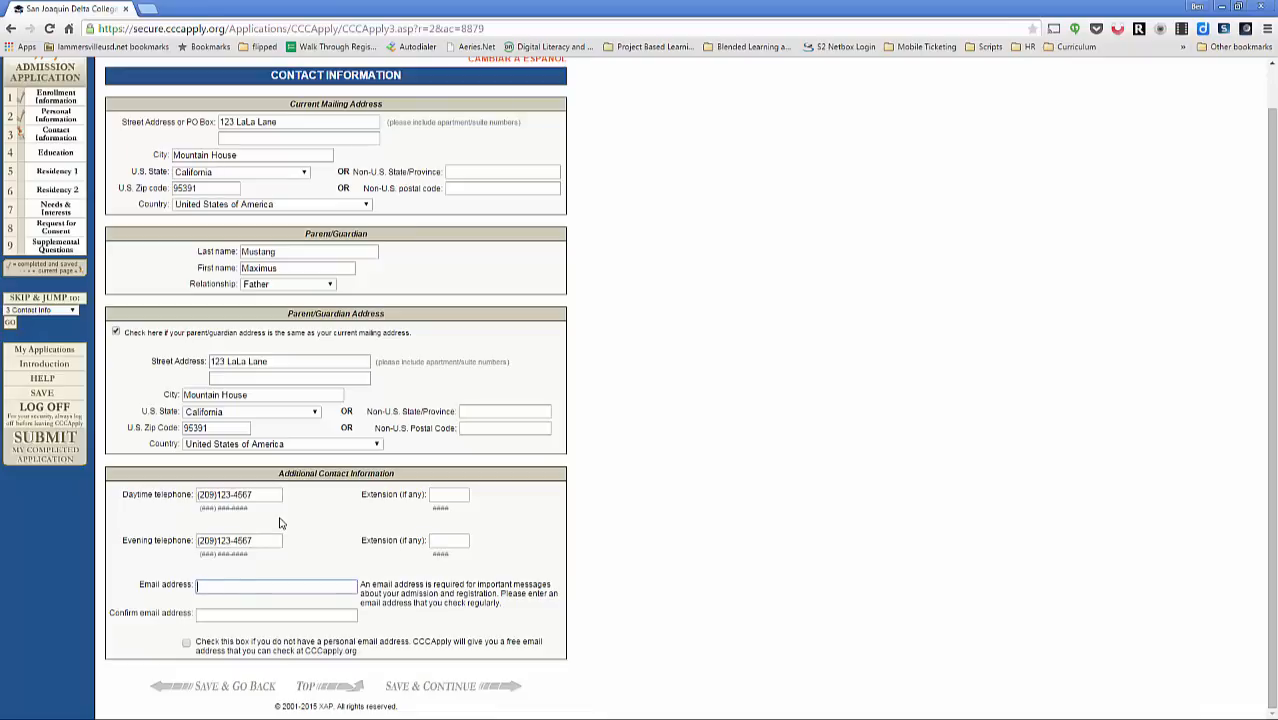
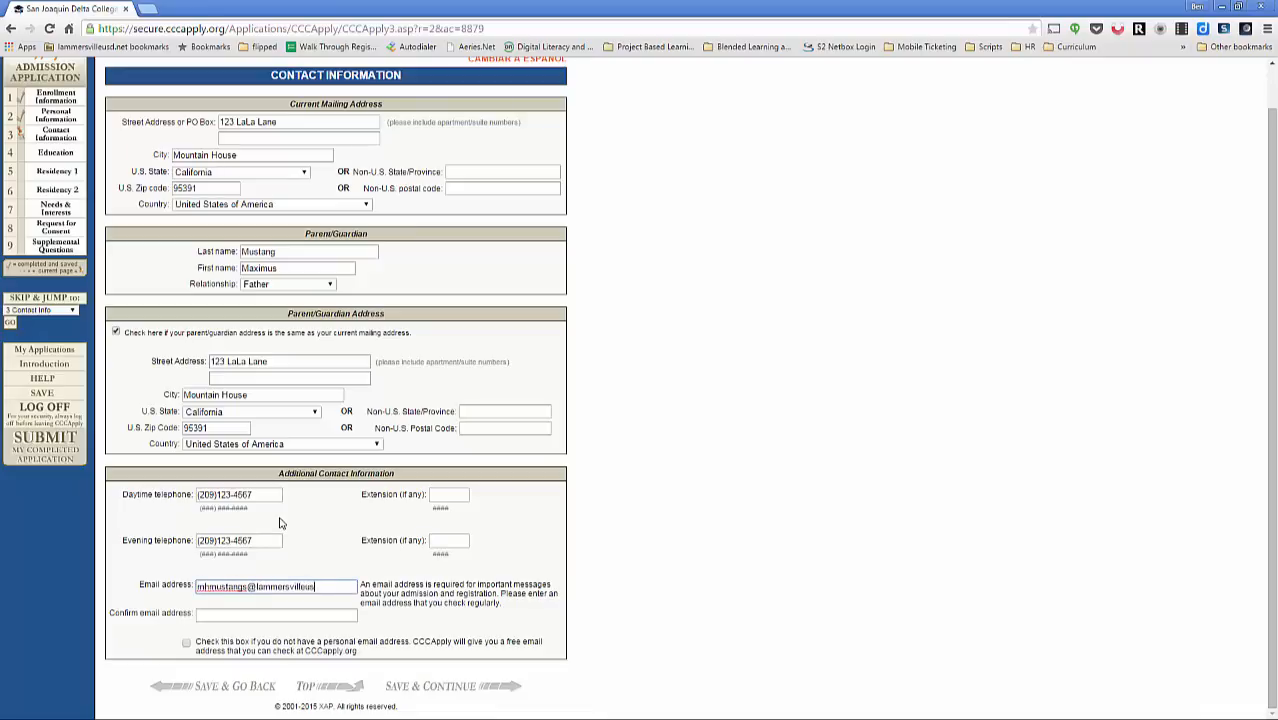
pyautogui.press('Tab')
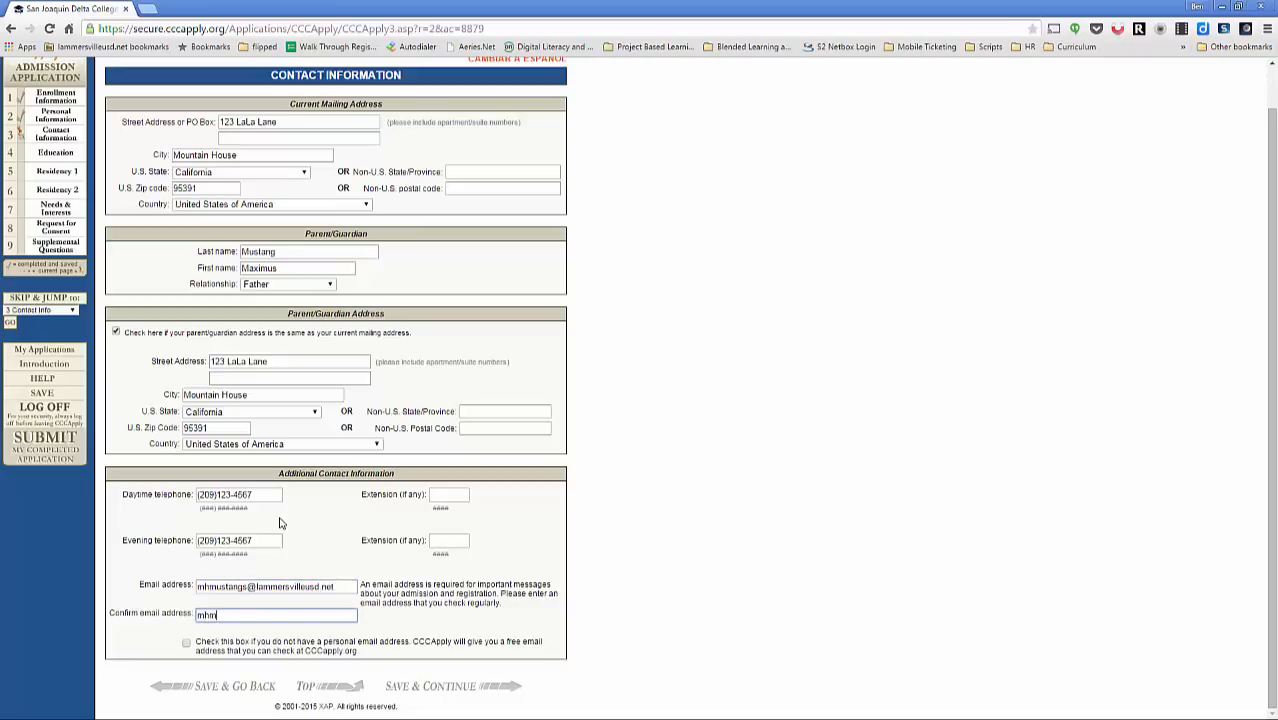
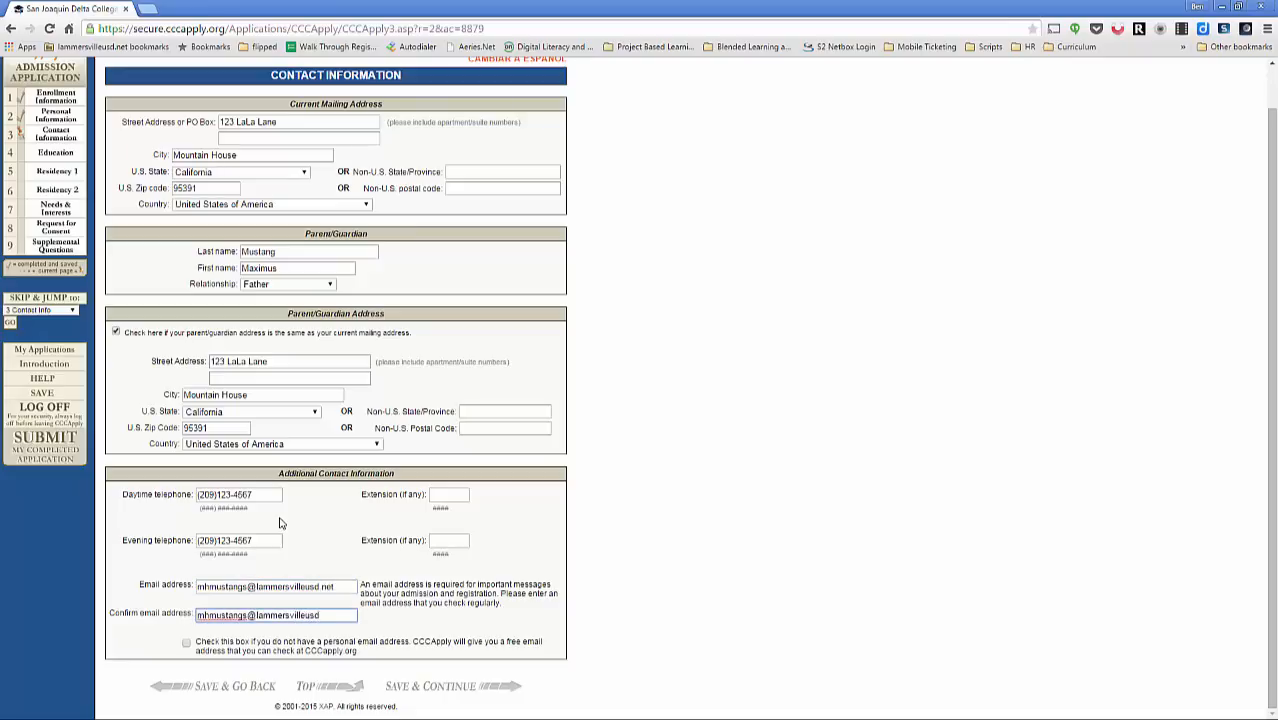
pyautogui.click(460, 688)
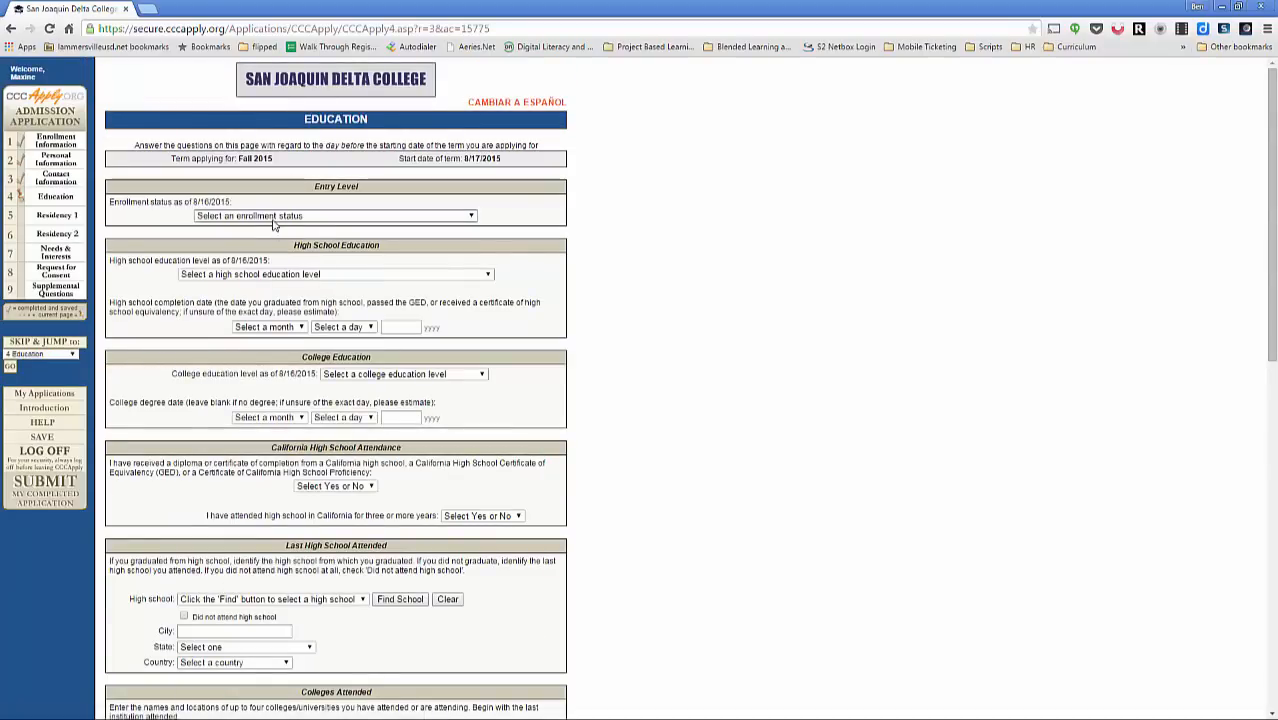
# Step: Set enrollment status and high school level to concurrent high school and college, and college education to No degree
pyautogui.click(262, 216)
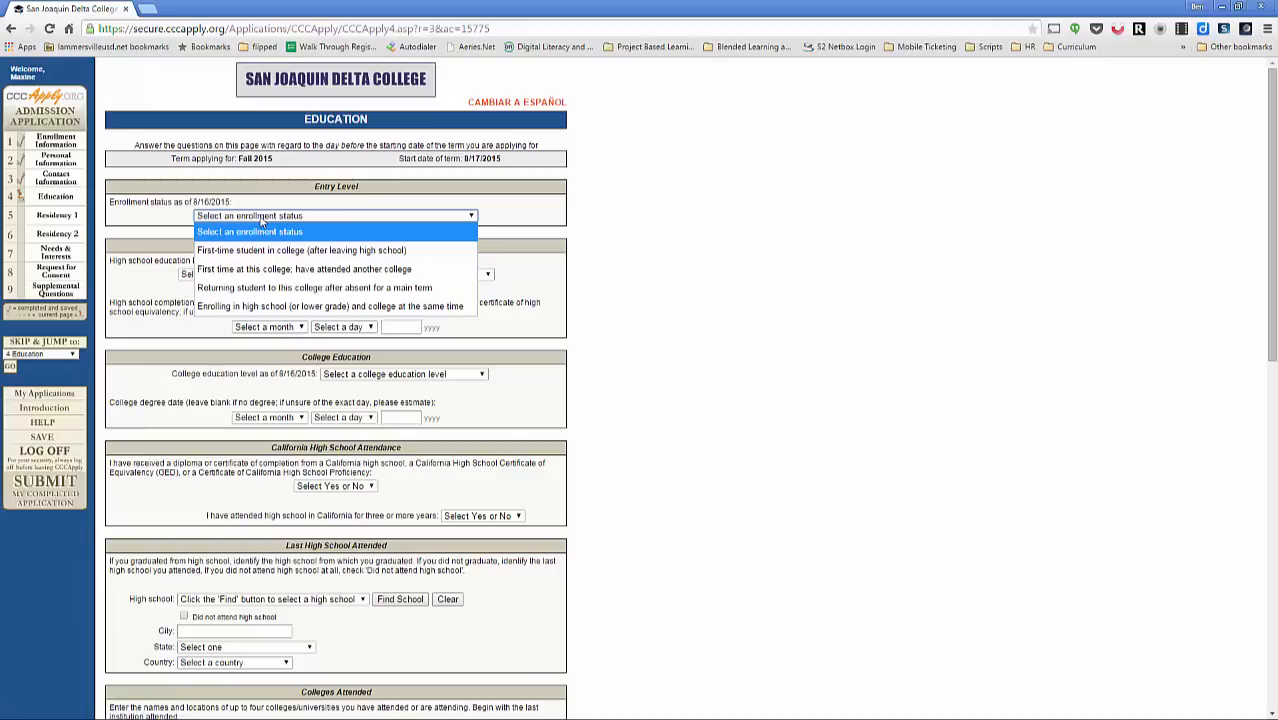
pyautogui.click(272, 308)
pyautogui.click(270, 276)
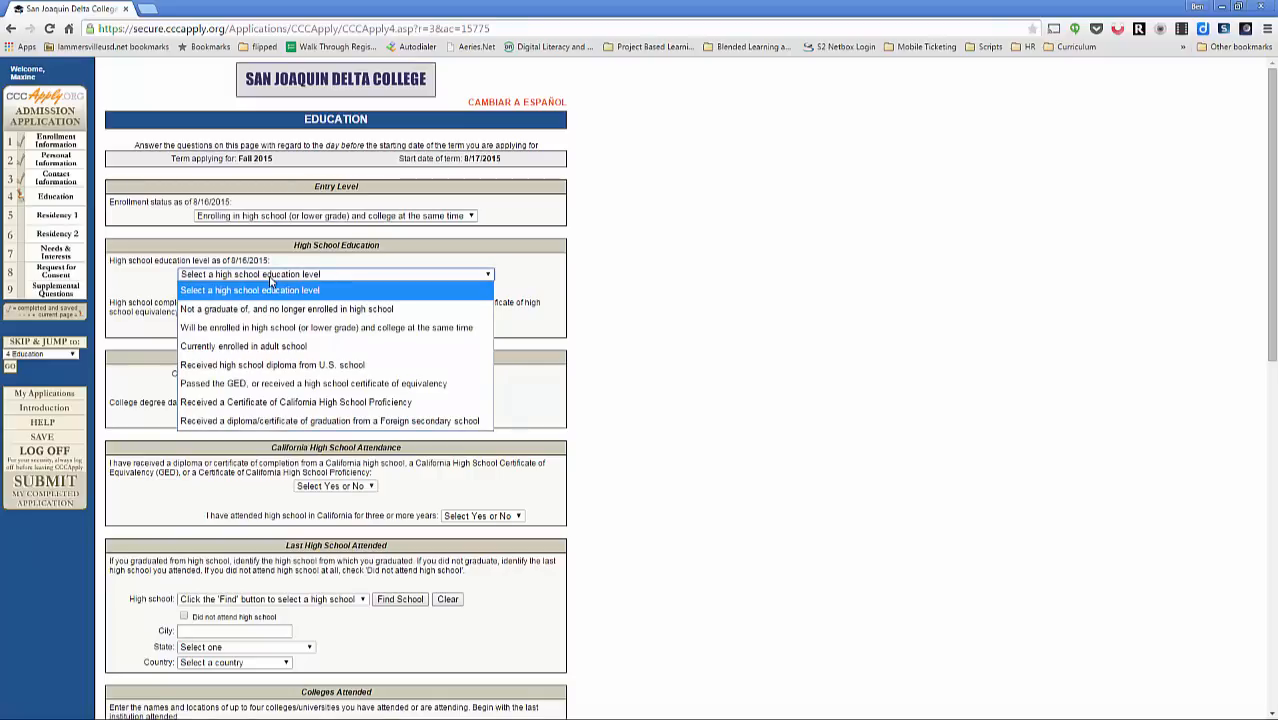
pyautogui.click(293, 328)
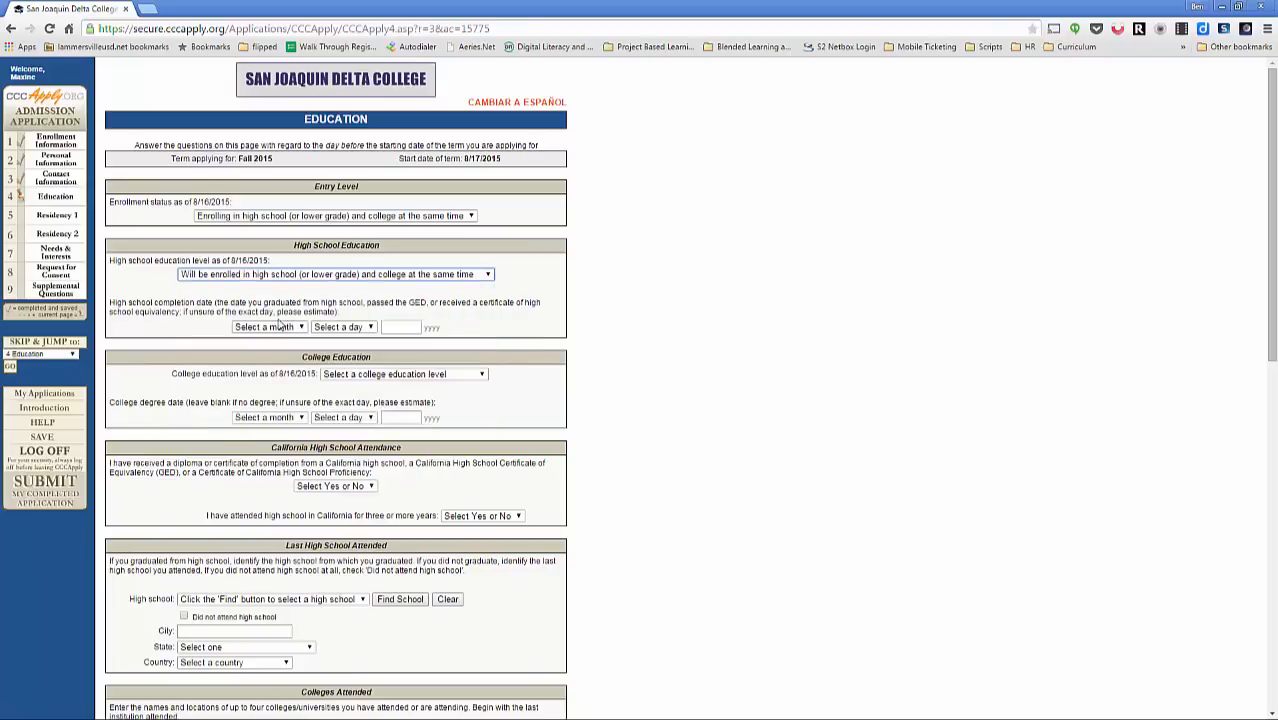
pyautogui.click(372, 376)
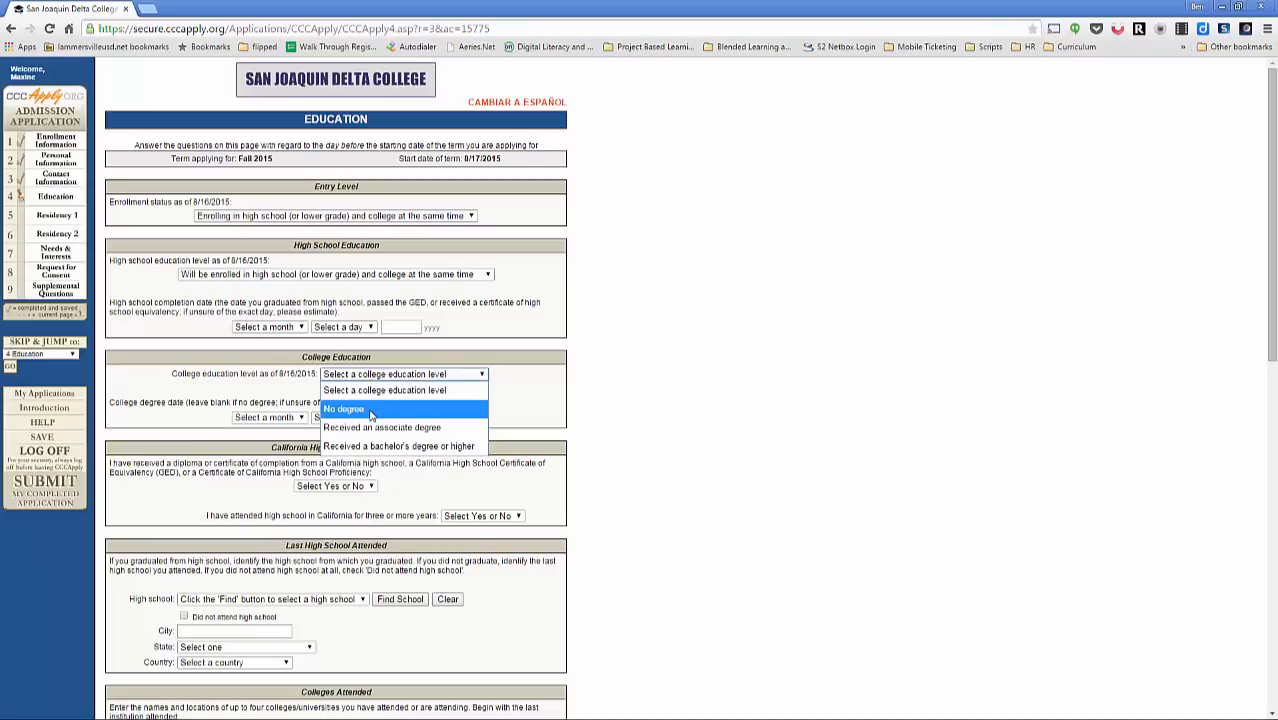
pyautogui.click(370, 414)
# Step: Answer No to both California high school questions and mark 'Did not attend high school'
pyautogui.scroll(-2, 340, 390)
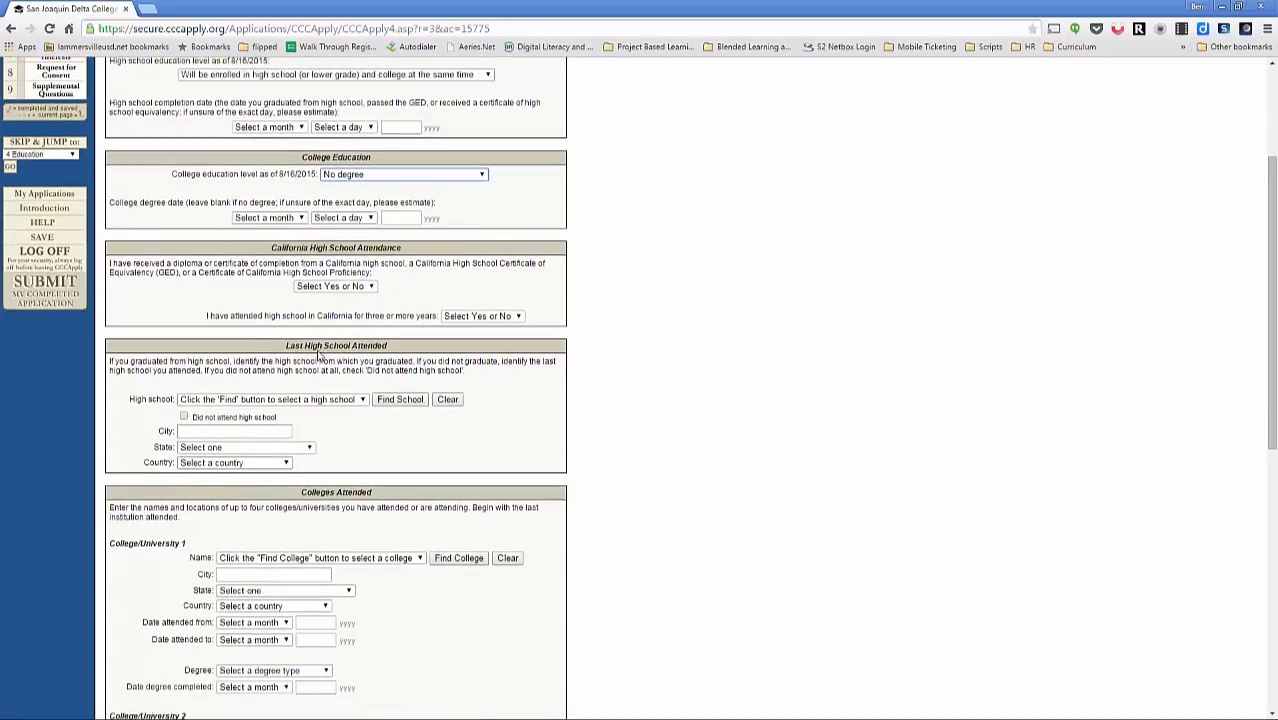
pyautogui.click(335, 288)
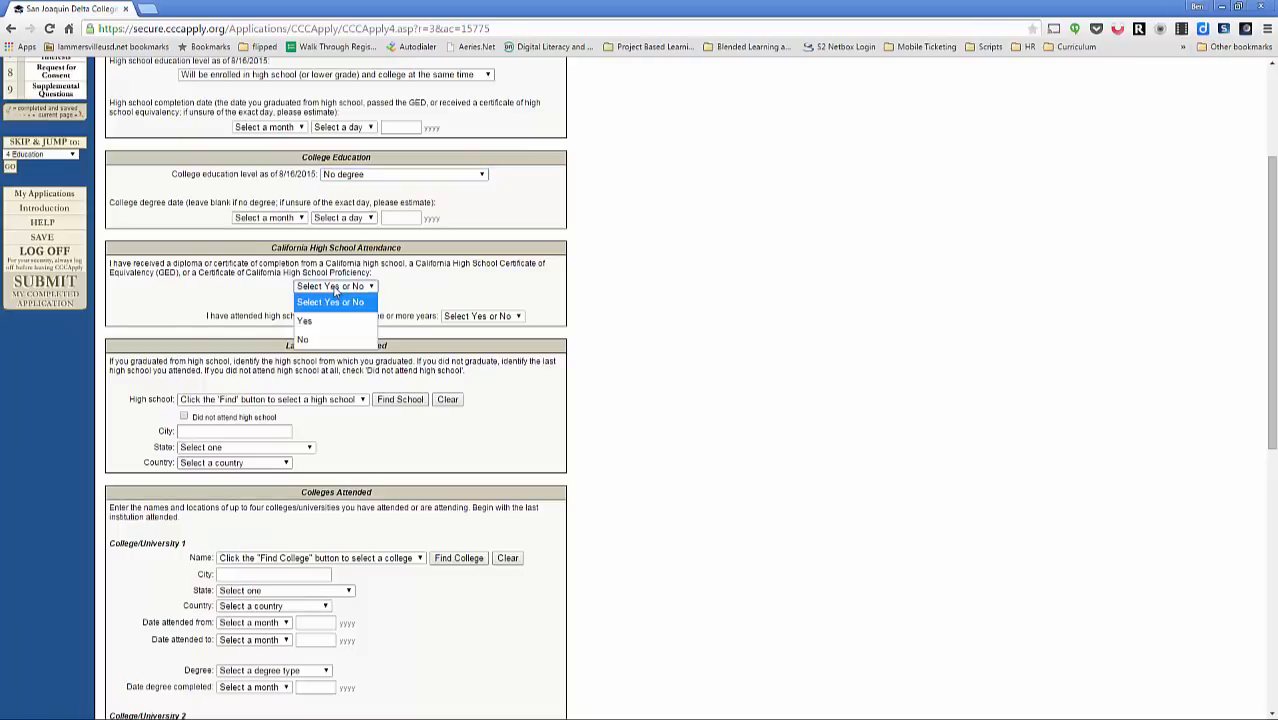
pyautogui.click(338, 340)
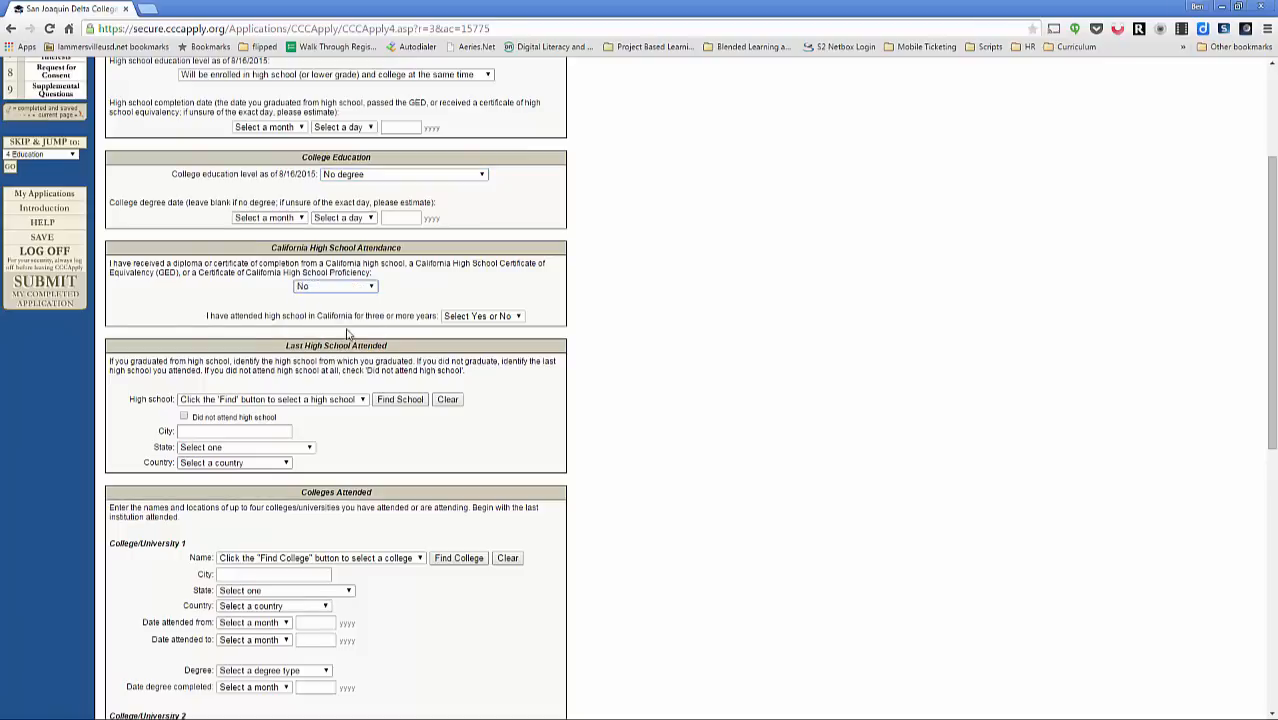
pyautogui.click(479, 319)
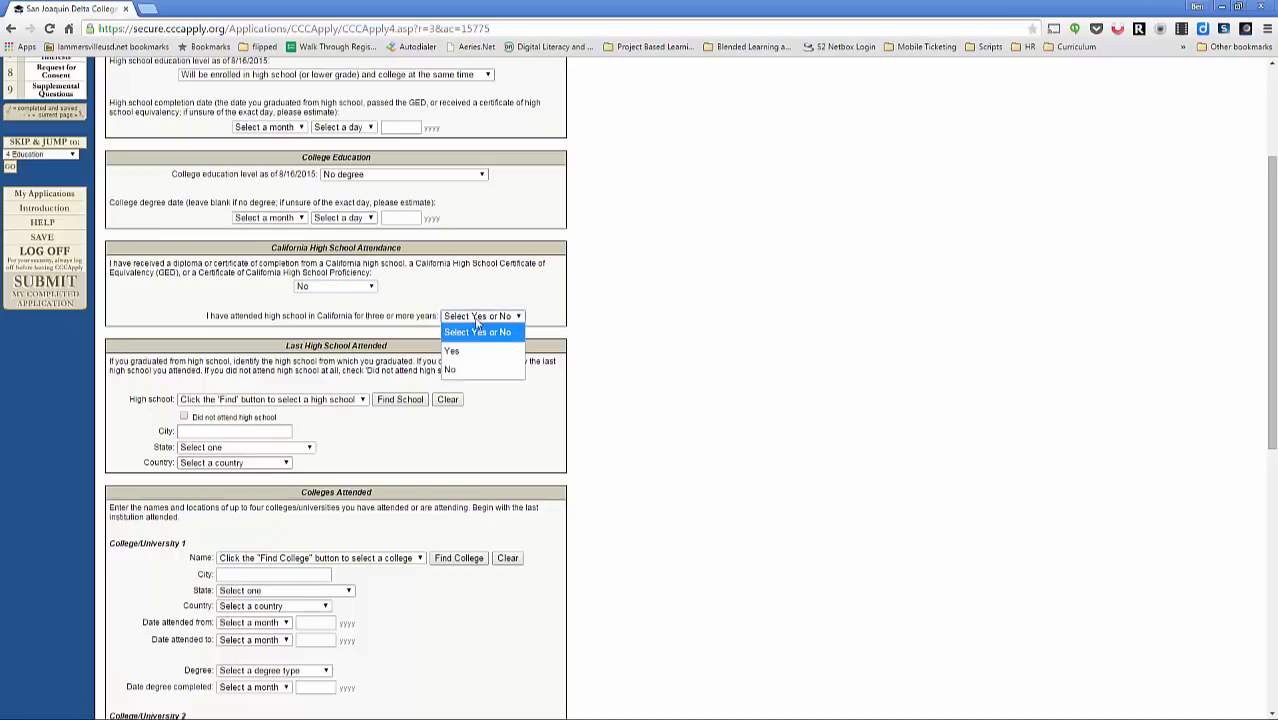
pyautogui.click(470, 366)
pyautogui.scroll(-2, 381, 360)
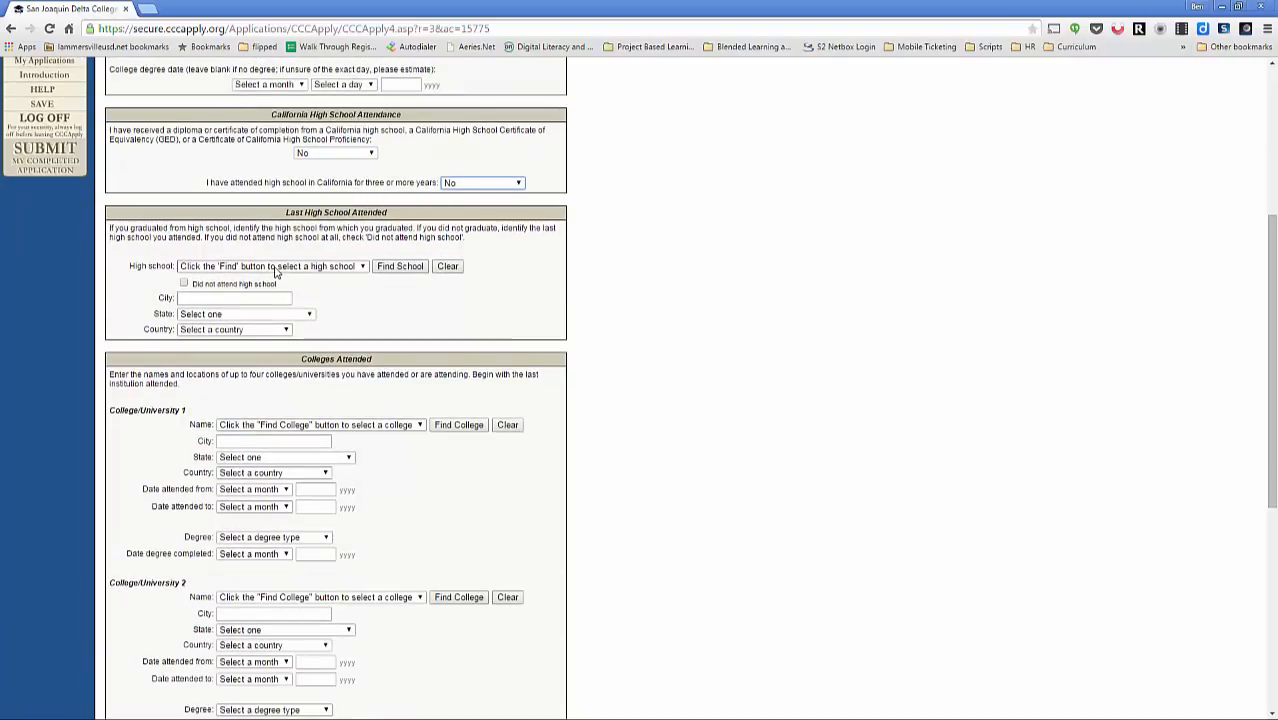
pyautogui.click(185, 284)
pyautogui.scroll(-3, 280, 360)
pyautogui.scroll(-4, 289, 369)
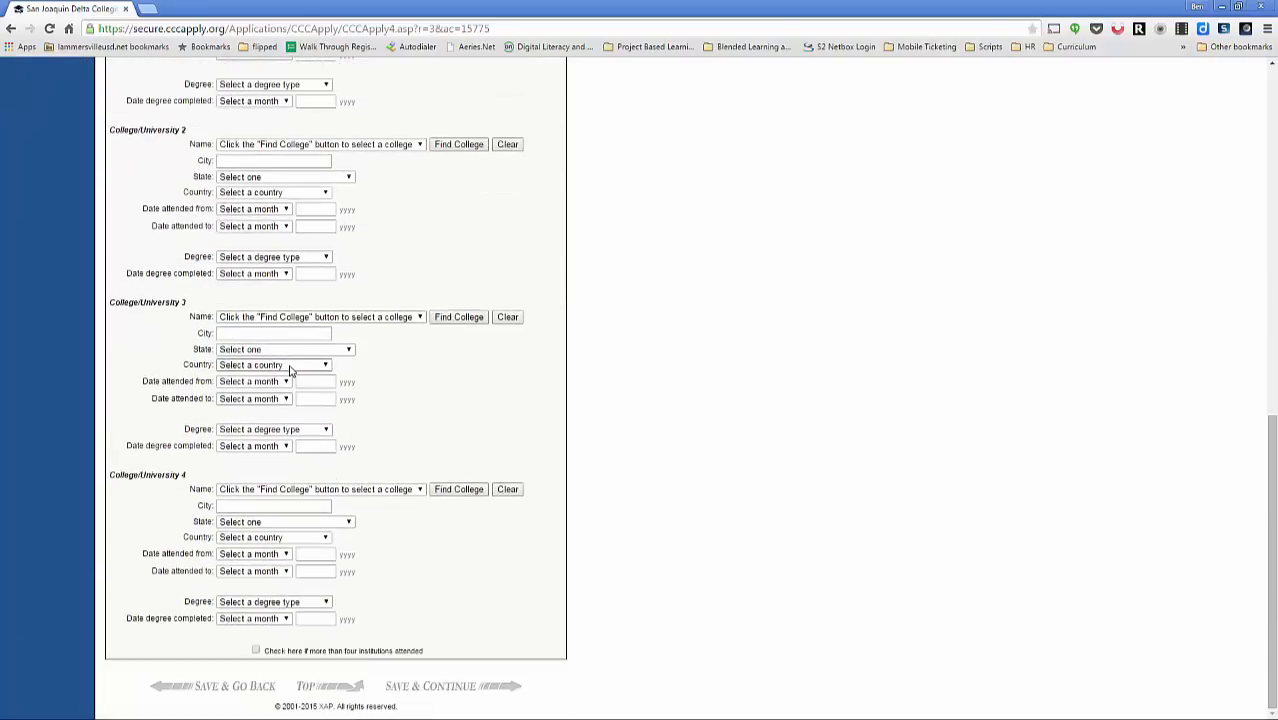
pyautogui.scroll(7, 290, 370)
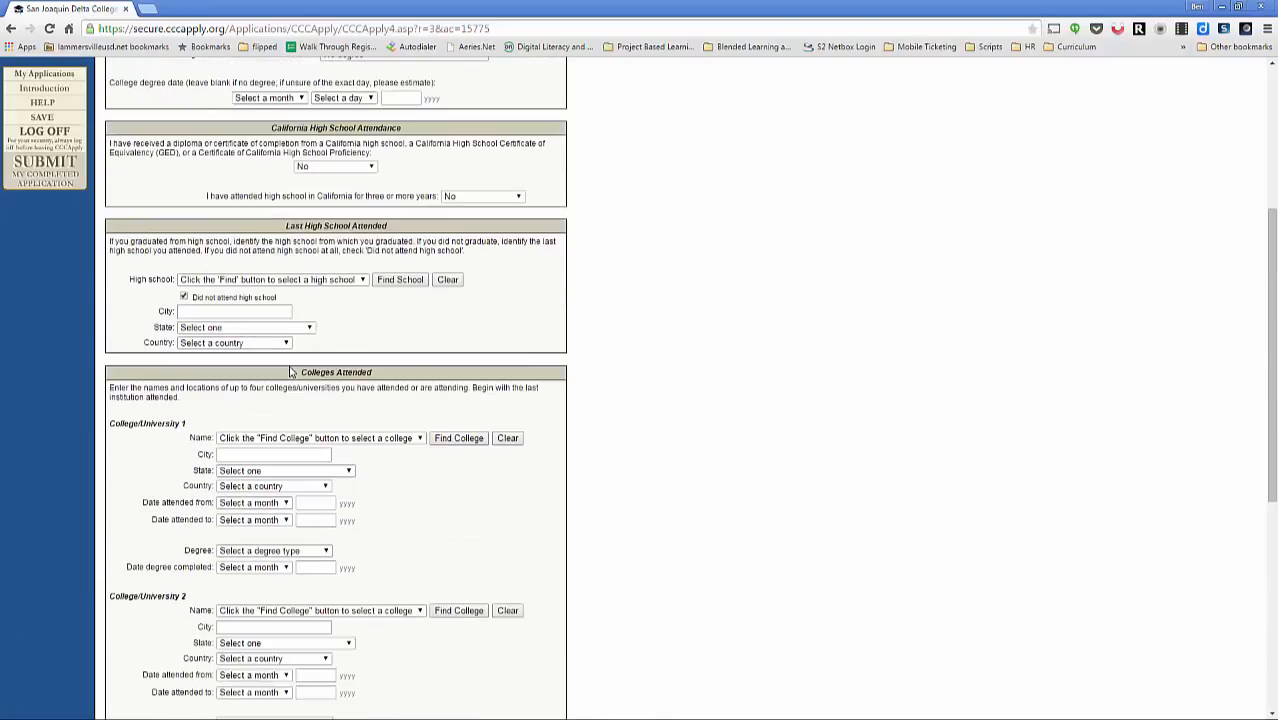
pyautogui.scroll(-7, 290, 372)
# Step: Save Education, then set citizenship to U.S. Citizen and military status to None apply to me
pyautogui.click(437, 688)
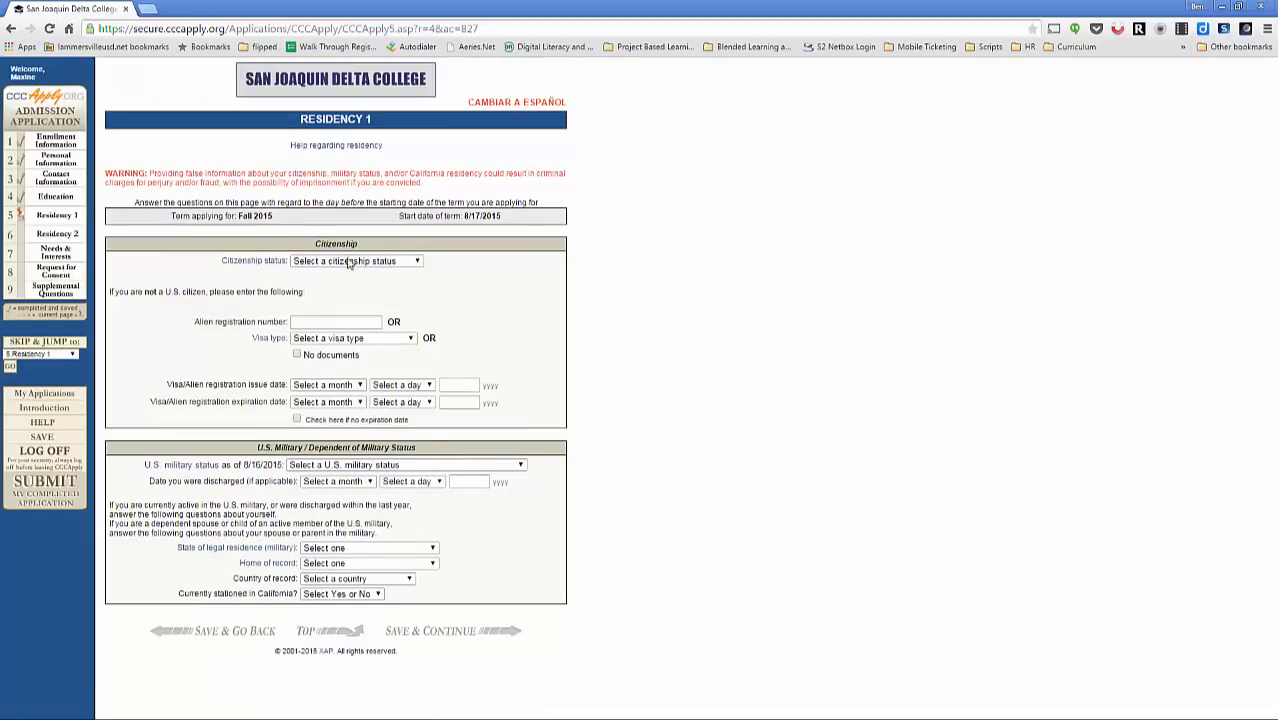
pyautogui.click(349, 262)
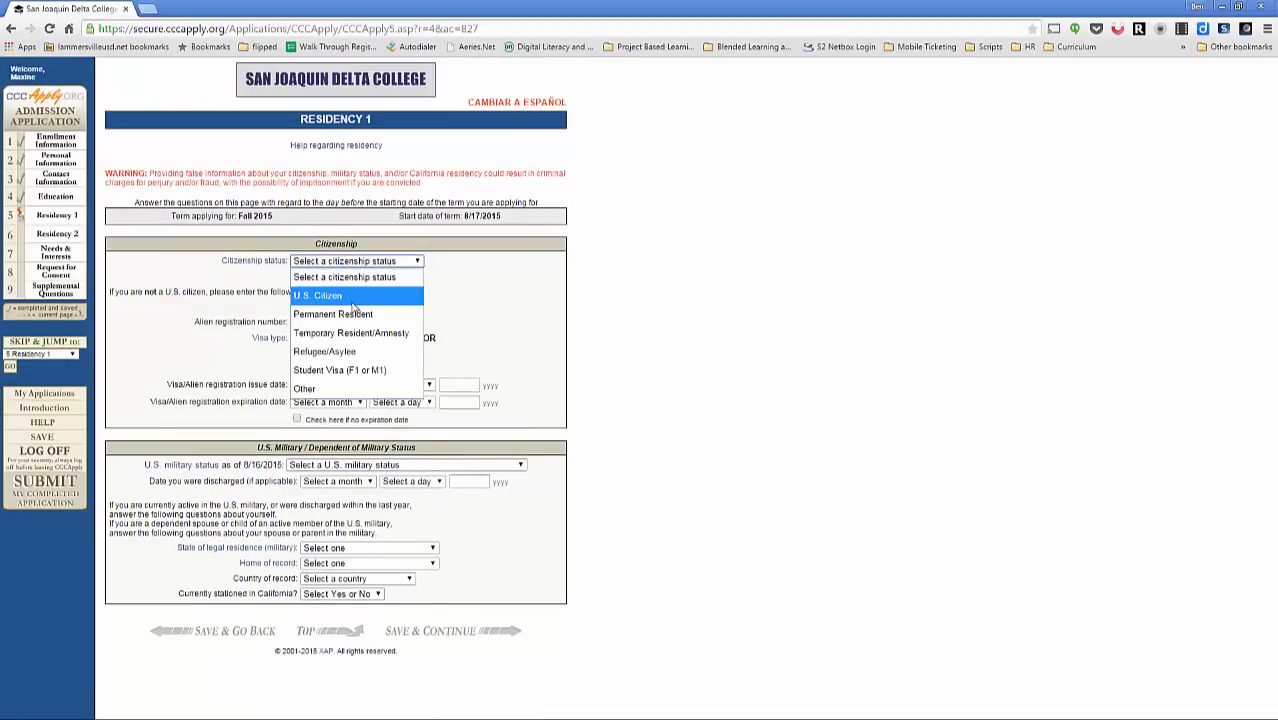
pyautogui.click(352, 299)
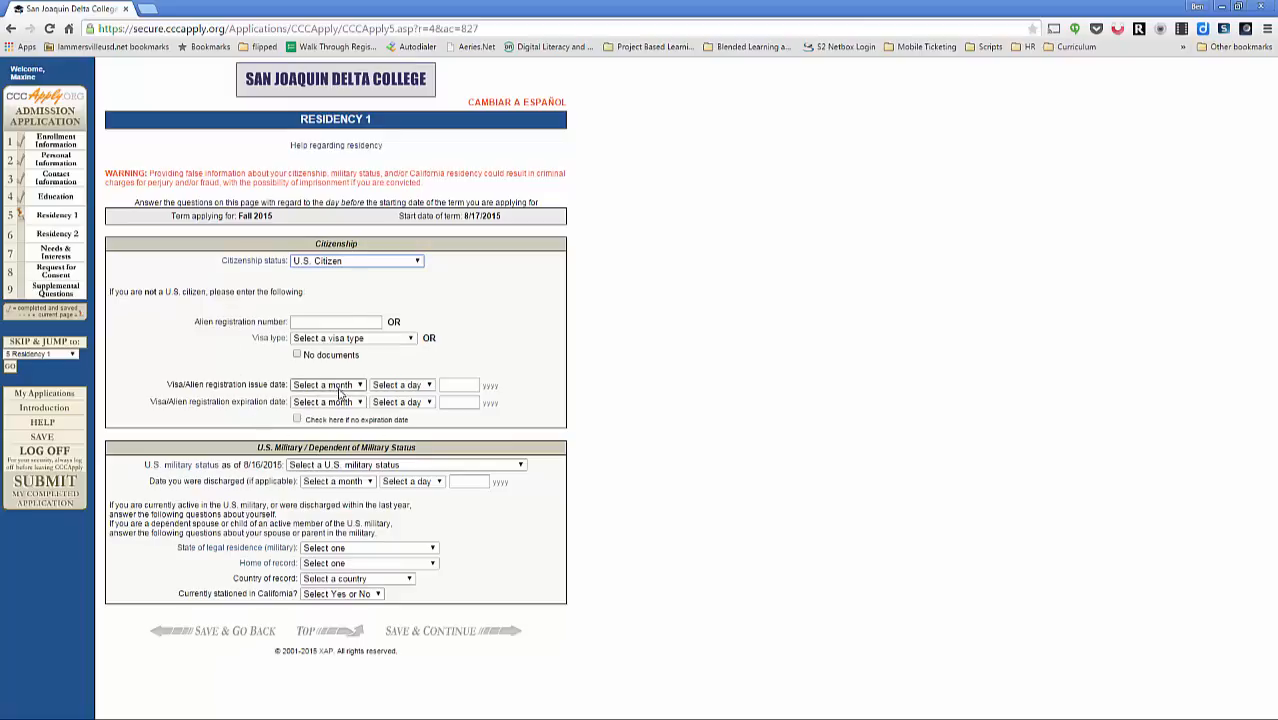
pyautogui.click(351, 466)
pyautogui.press('Down')
pyautogui.press('Down')
pyautogui.press('Down')
pyautogui.press('Down')
pyautogui.press('Down')
pyautogui.press('Down')
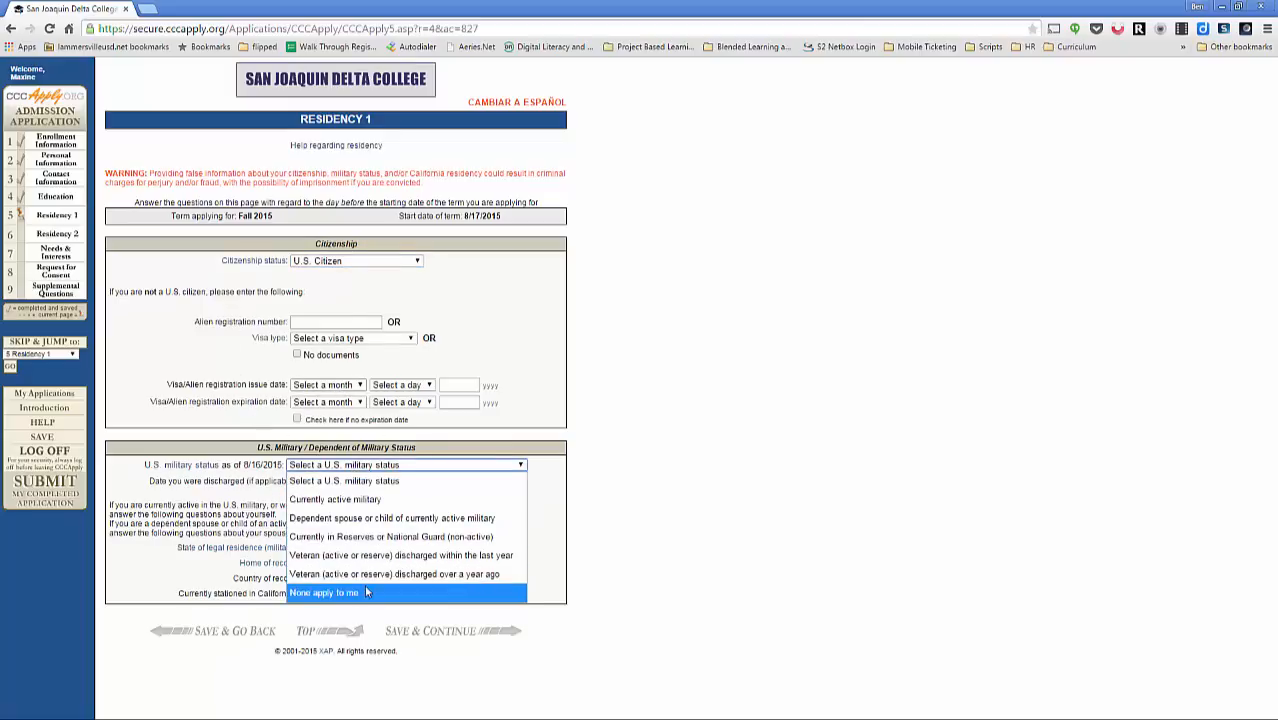
pyautogui.press('Return')
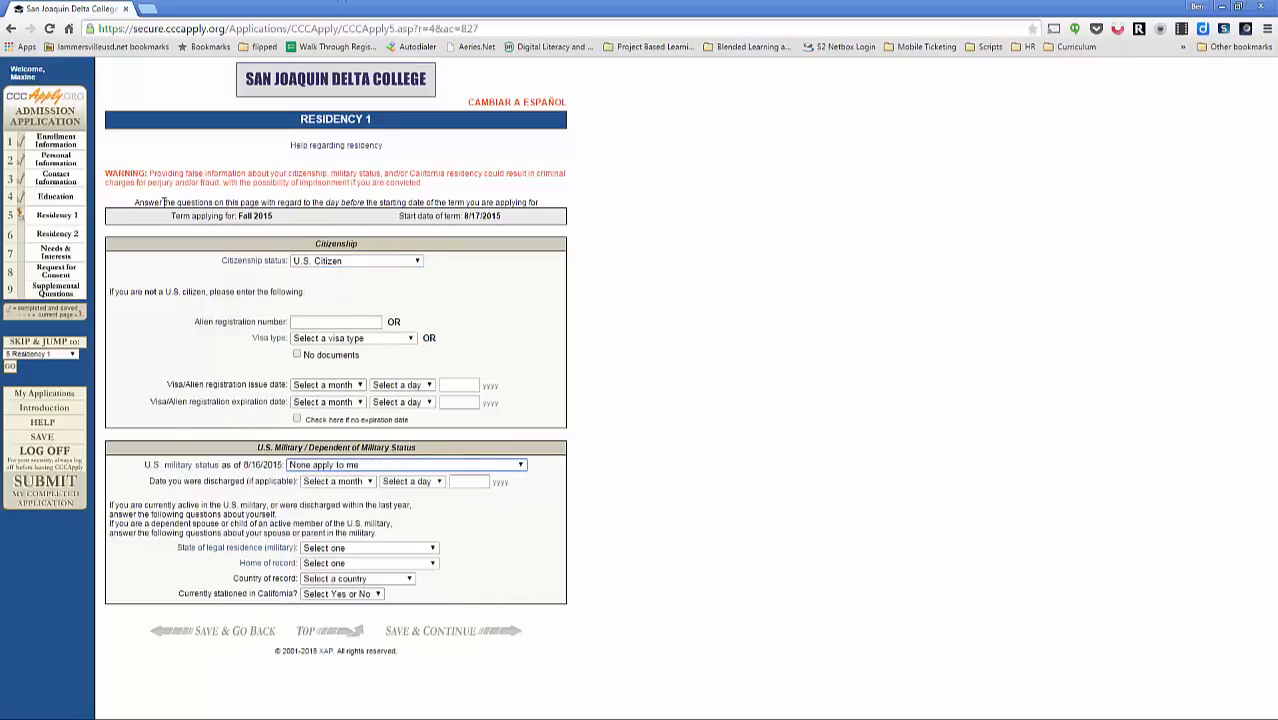
pyautogui.click(323, 266)
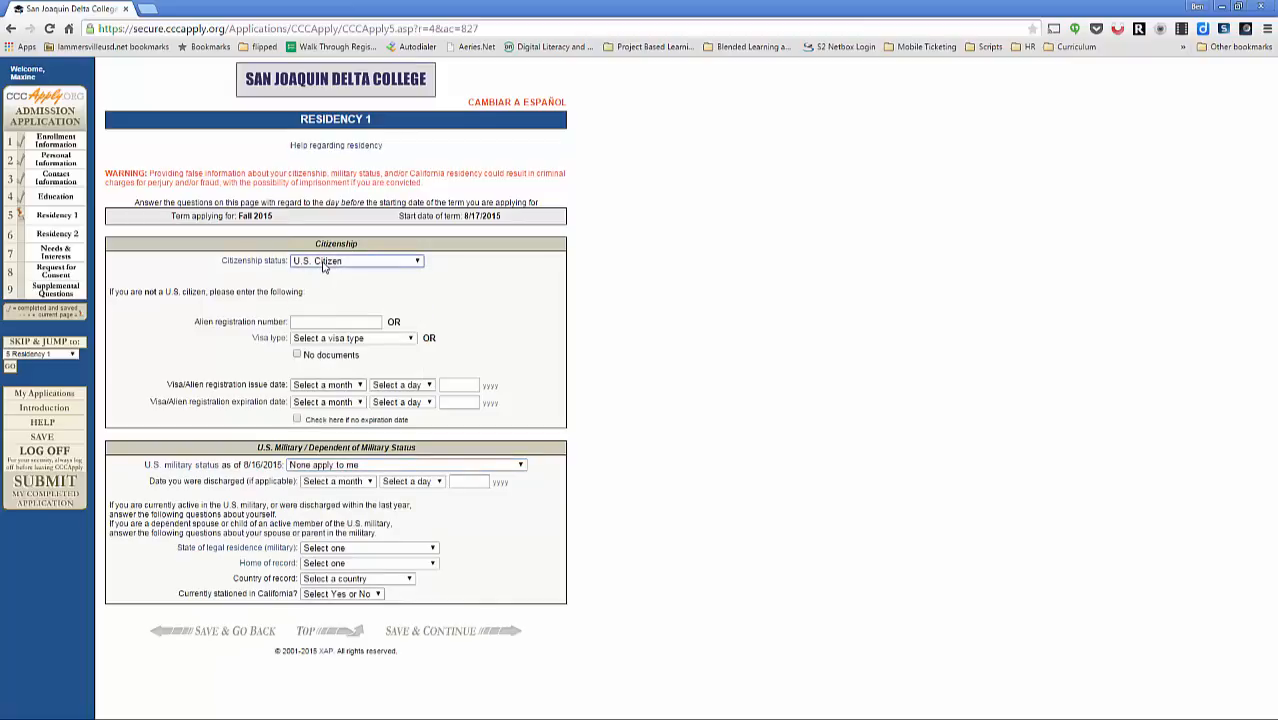
pyautogui.click(355, 465)
pyautogui.click(355, 466)
pyautogui.click(438, 633)
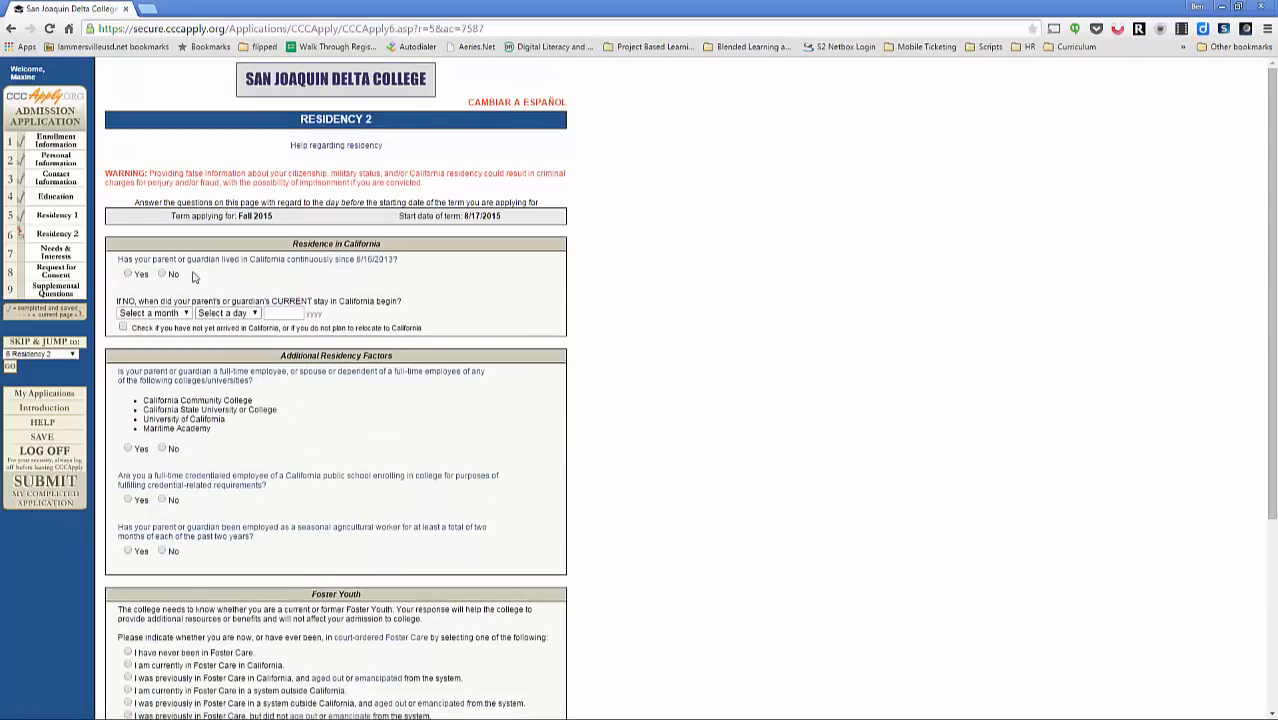
# Step: Answer Yes to living continuously in California, and No to the credentialed-employee and seasonal agricultural worker questions
pyautogui.click(128, 274)
pyautogui.scroll(-3, 298, 304)
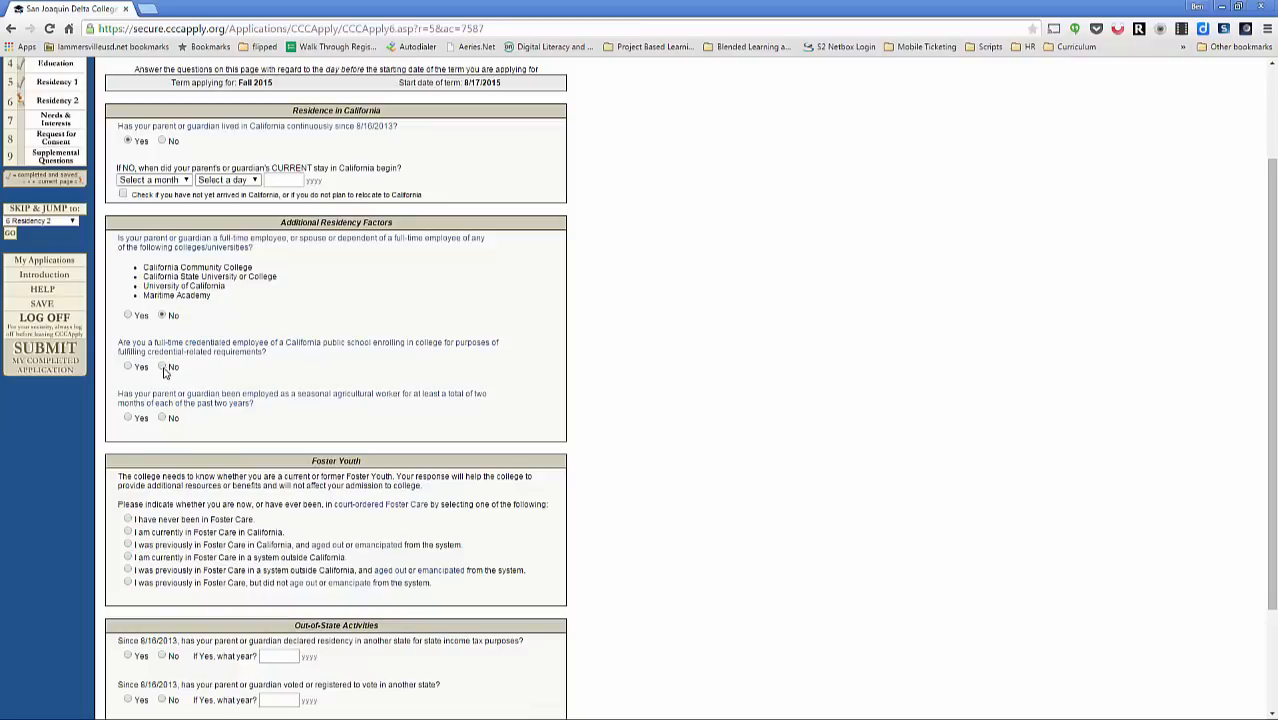
pyautogui.click(164, 368)
pyautogui.click(164, 420)
# Step: Answer No to all four out-of-state questions and save Residency 2
pyautogui.scroll(-3, 227, 421)
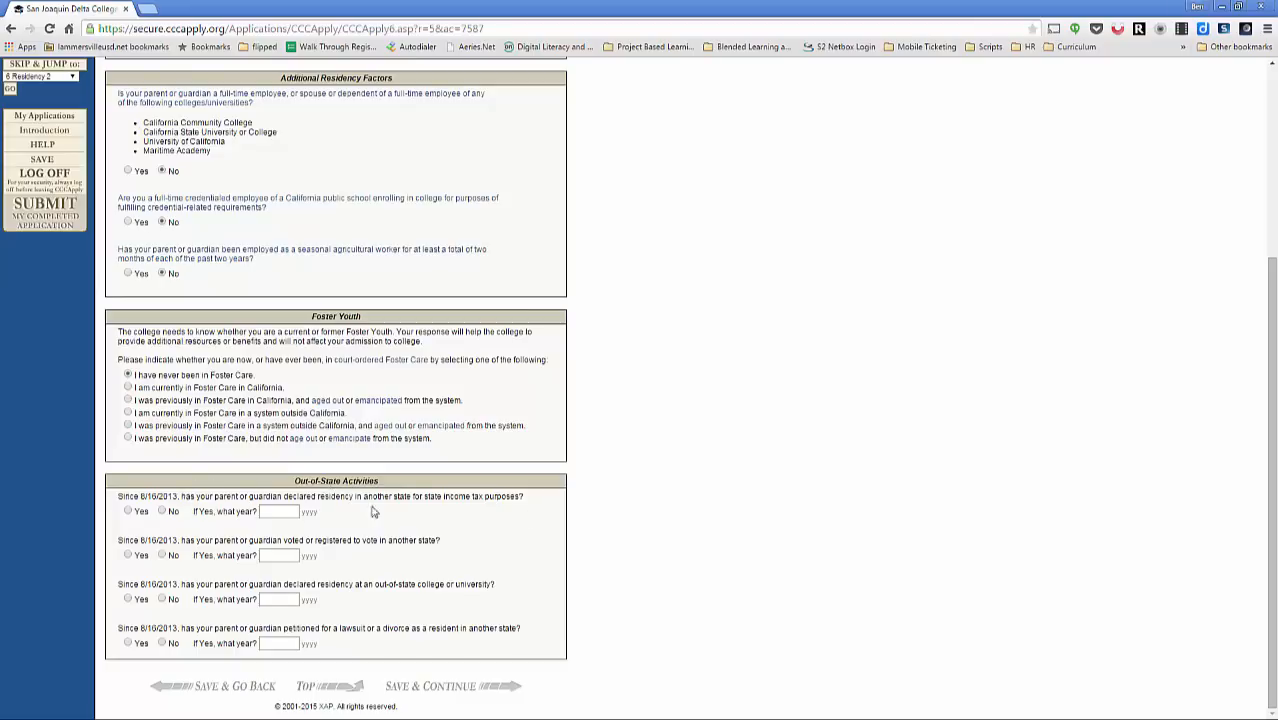
pyautogui.click(164, 512)
pyautogui.click(164, 556)
pyautogui.click(164, 599)
pyautogui.click(162, 644)
pyautogui.click(447, 690)
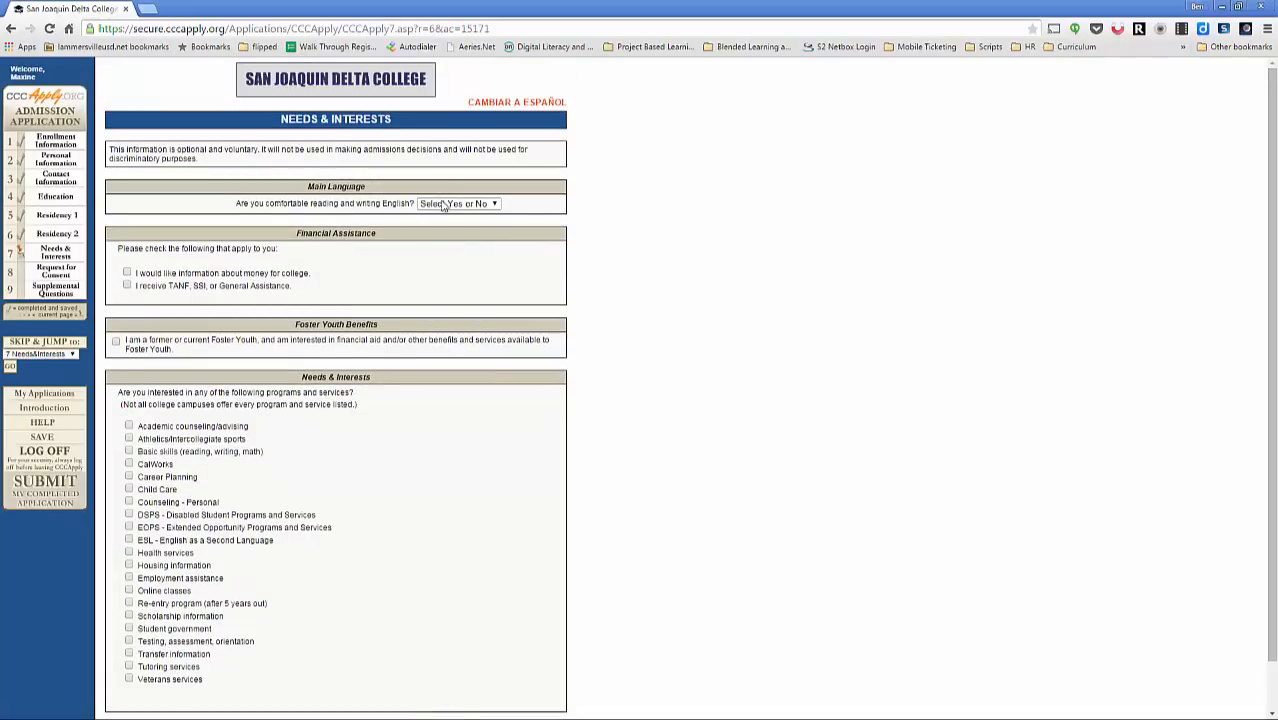
# Step: Choose Yes for being comfortable reading and writing English, then save Needs & Interests
pyautogui.click(443, 205)
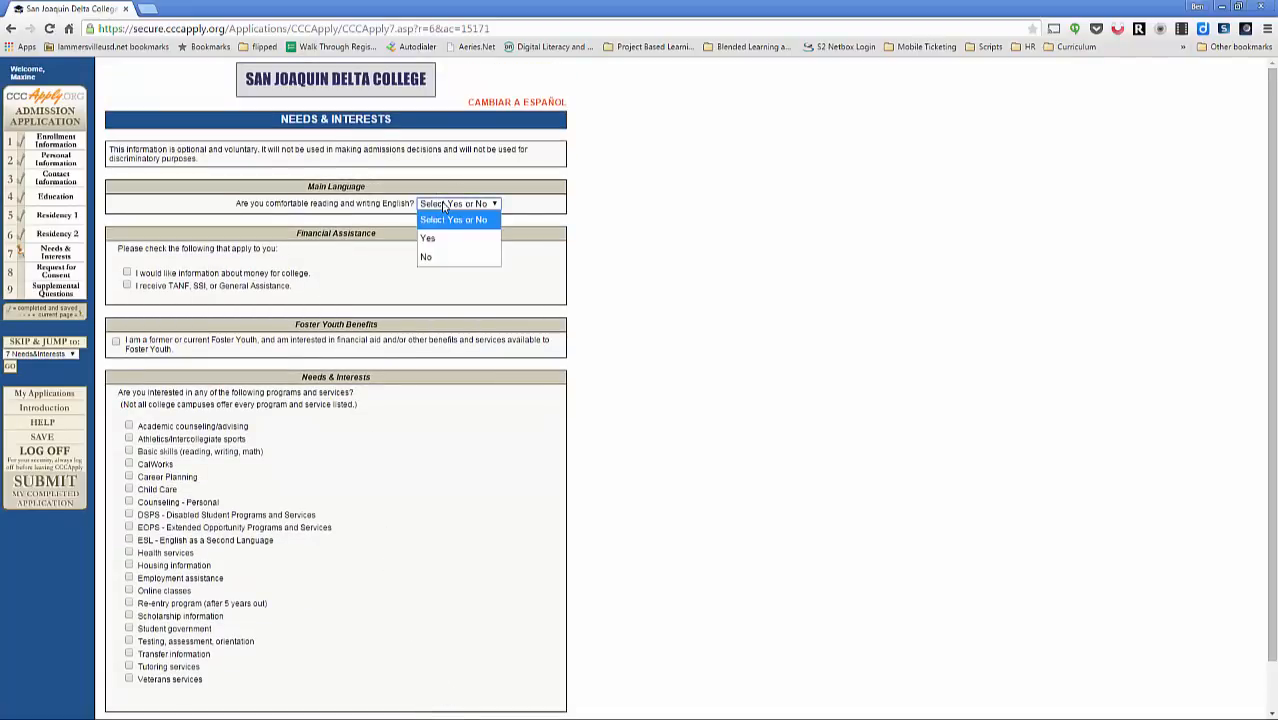
pyautogui.click(446, 238)
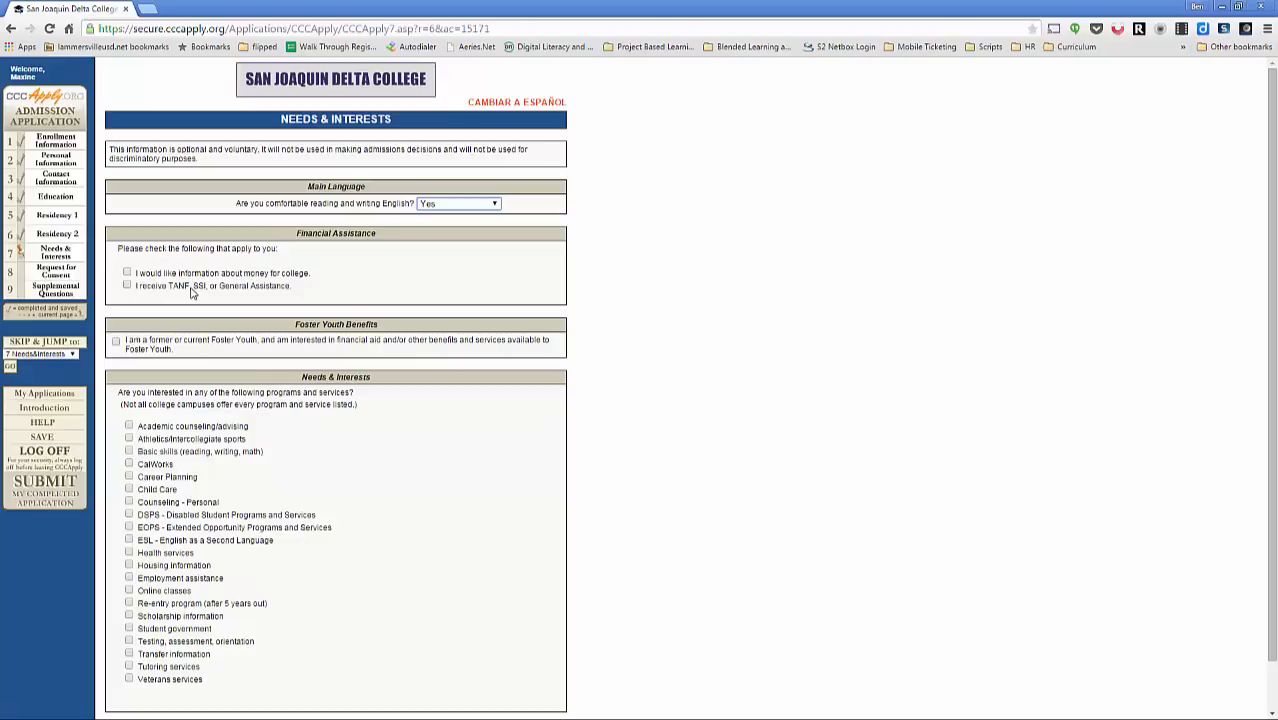
pyautogui.scroll(-1, 176, 342)
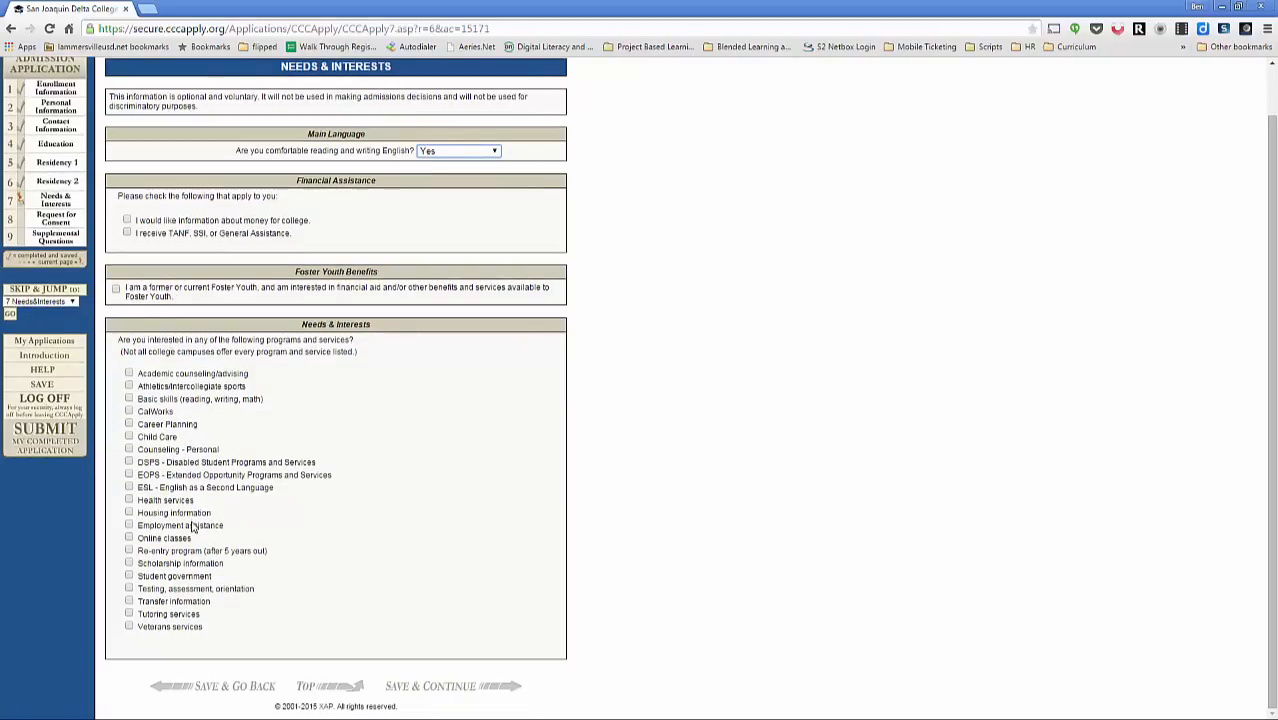
pyautogui.click(467, 688)
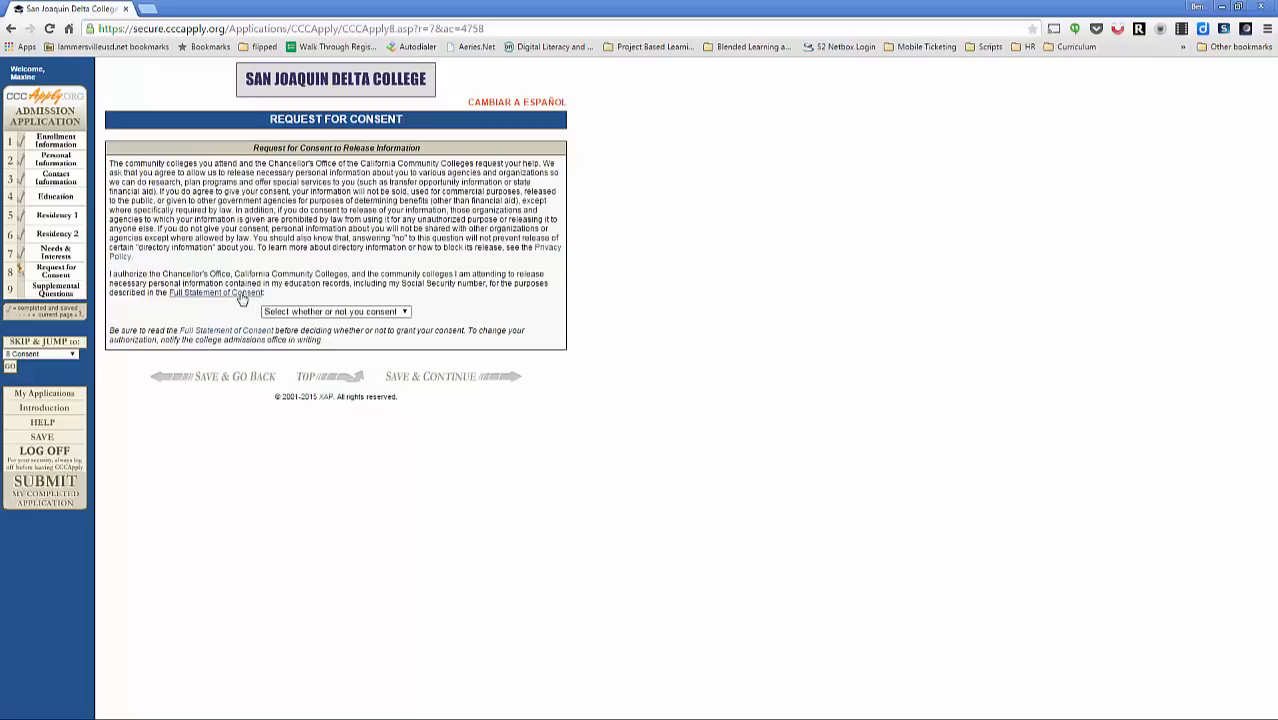
# Step: Select 'I do not consent' for releasing personal information and save the consent page
pyautogui.click(325, 311)
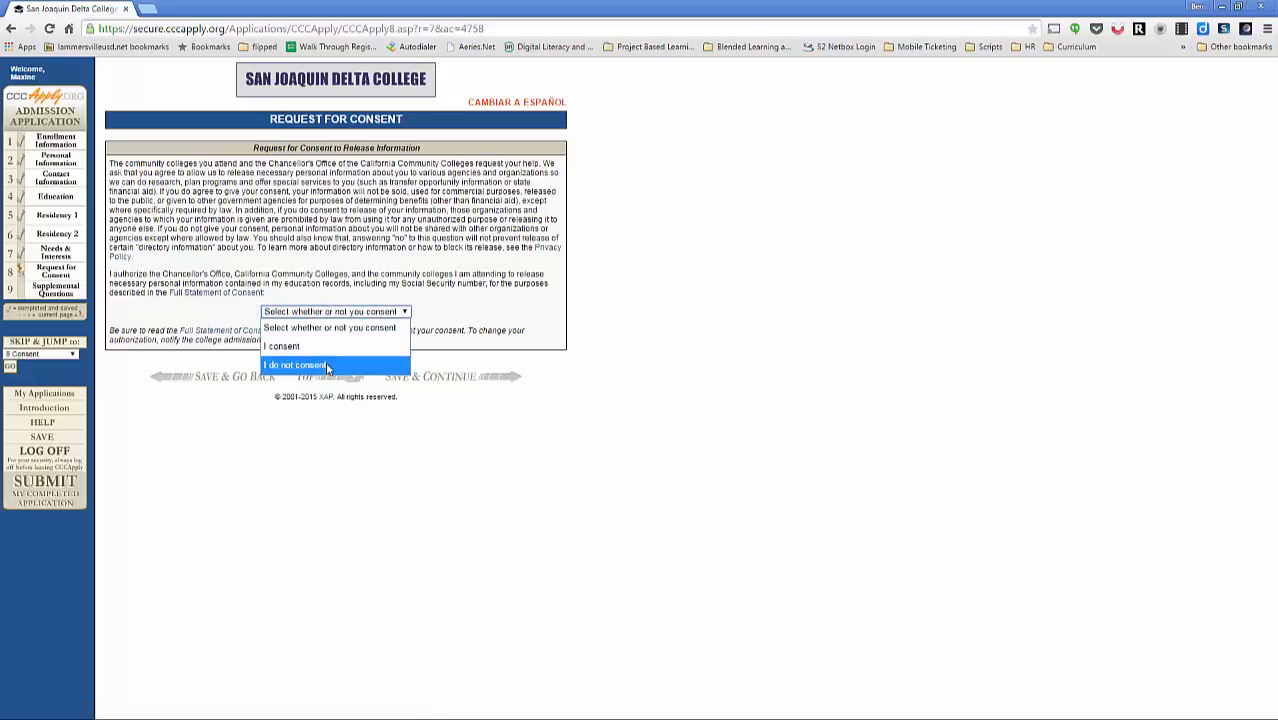
pyautogui.click(325, 361)
pyautogui.click(395, 376)
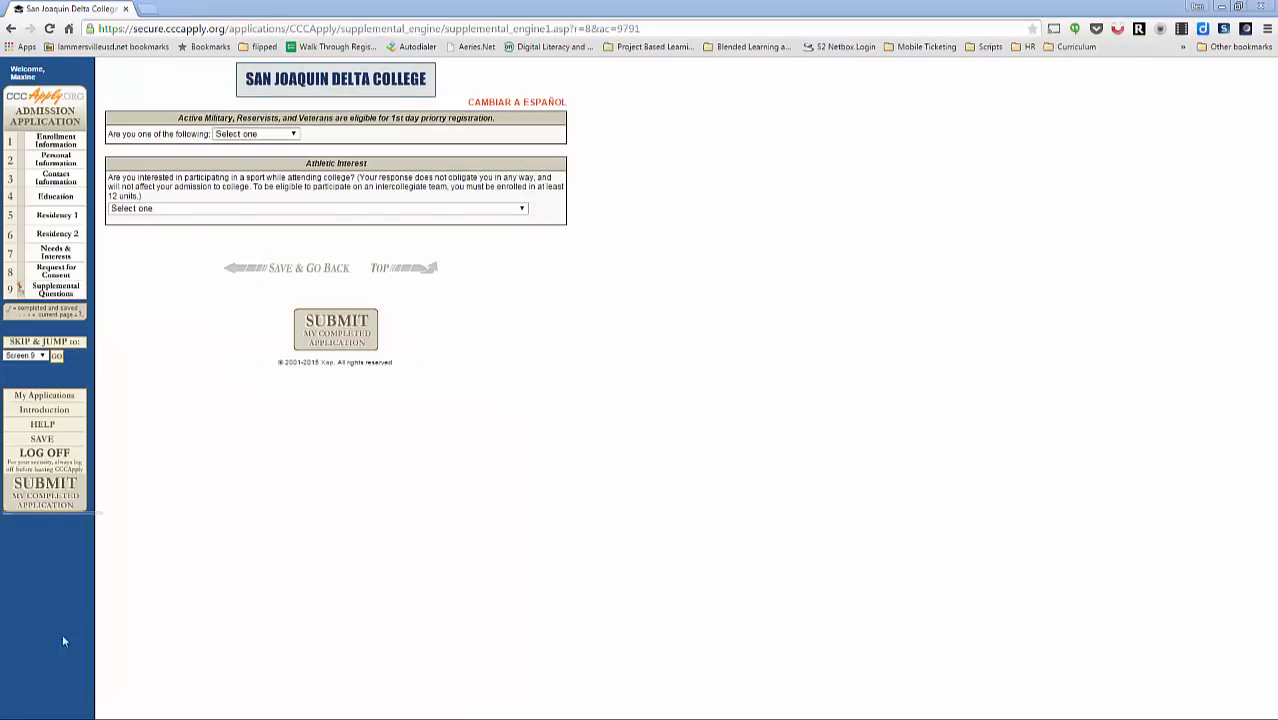
# Step: Set military status to 'None Apply to Me' and athletic interest to 'No, I am not interested', then submit
pyautogui.click(280, 141)
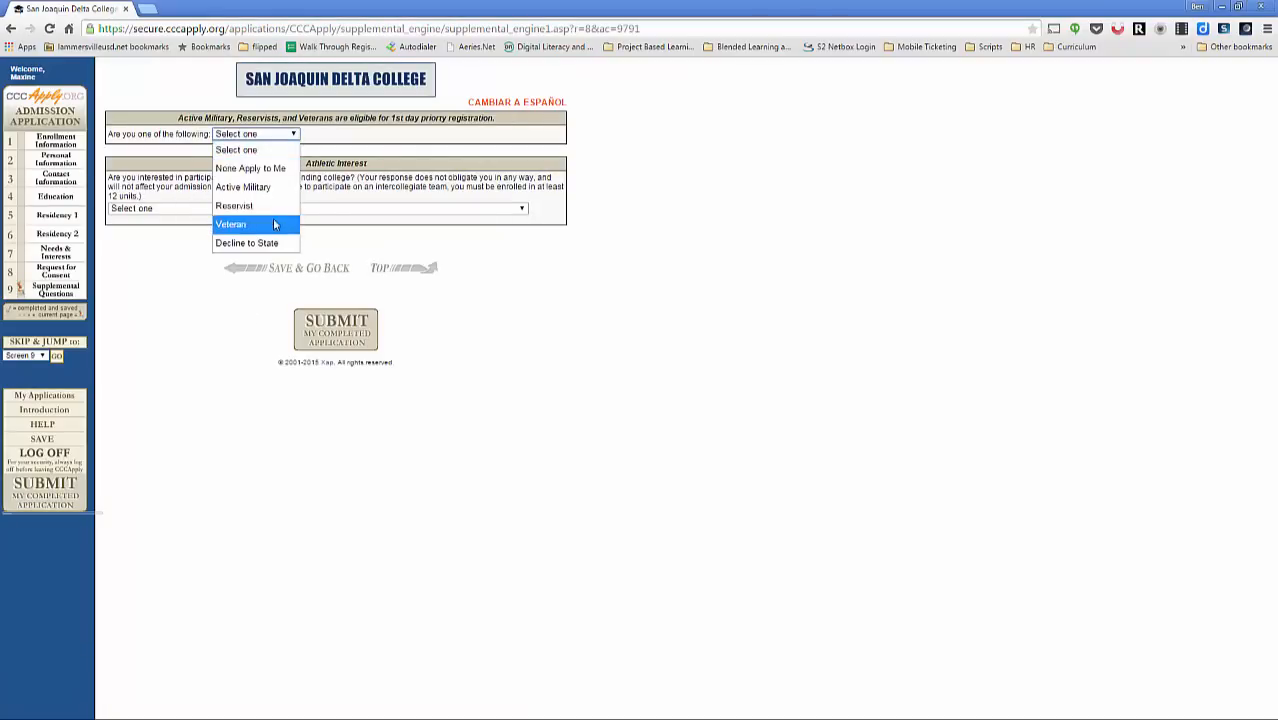
pyautogui.click(276, 168)
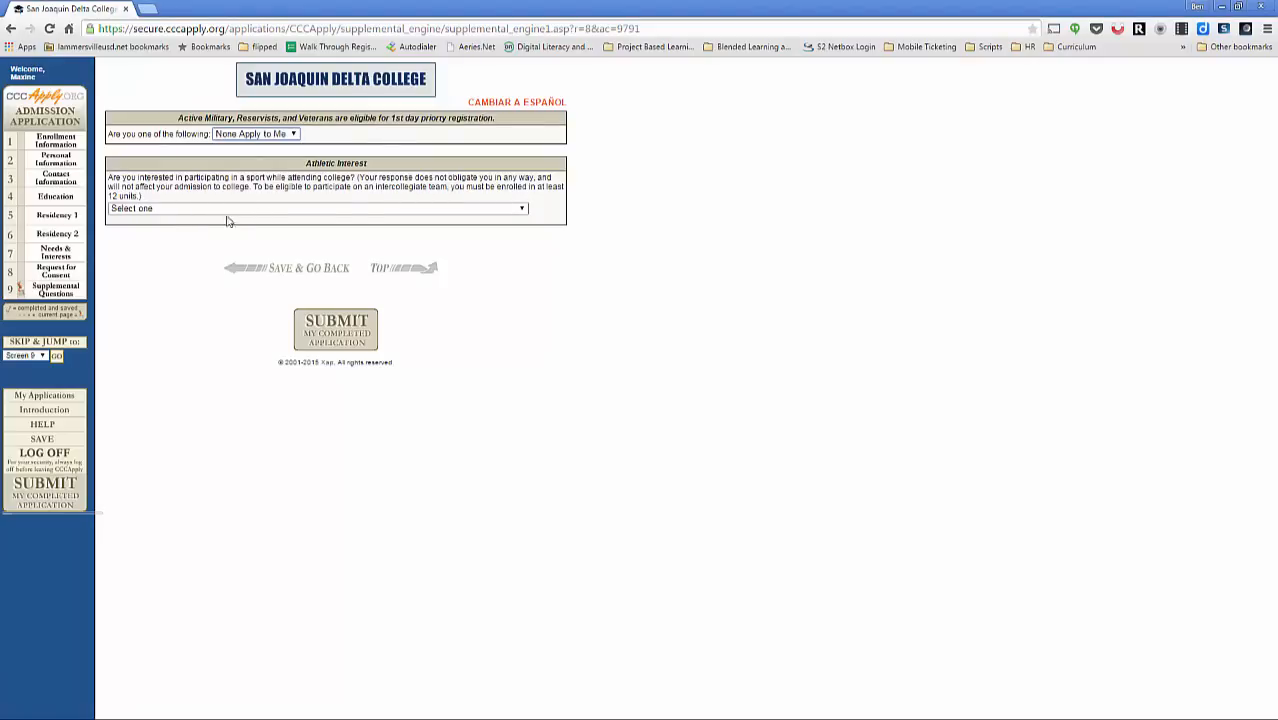
pyautogui.click(250, 210)
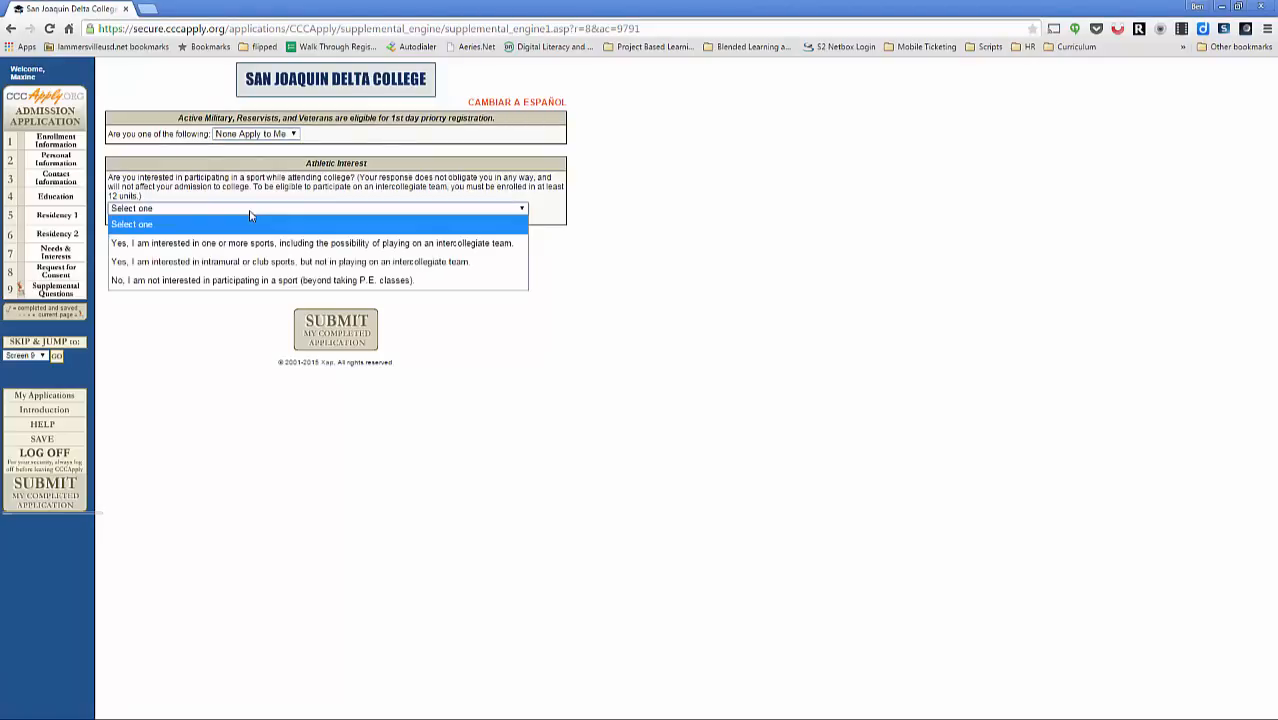
pyautogui.click(258, 281)
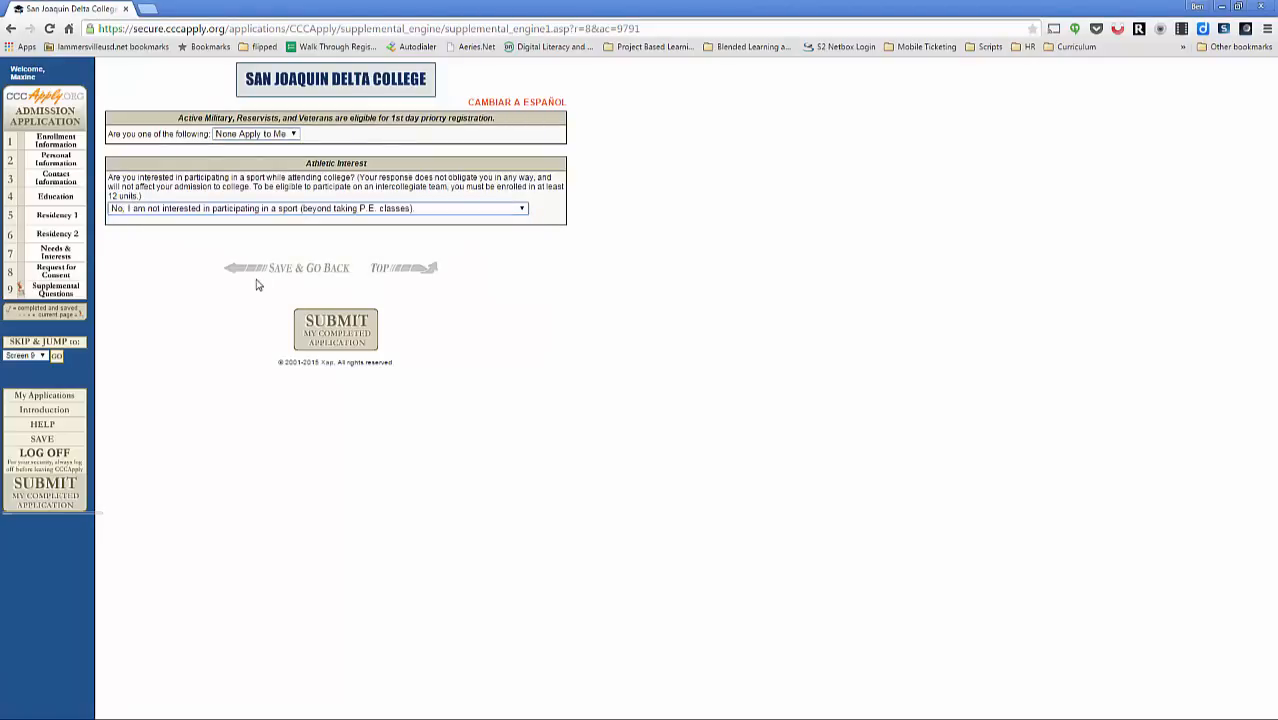
pyautogui.click(322, 329)
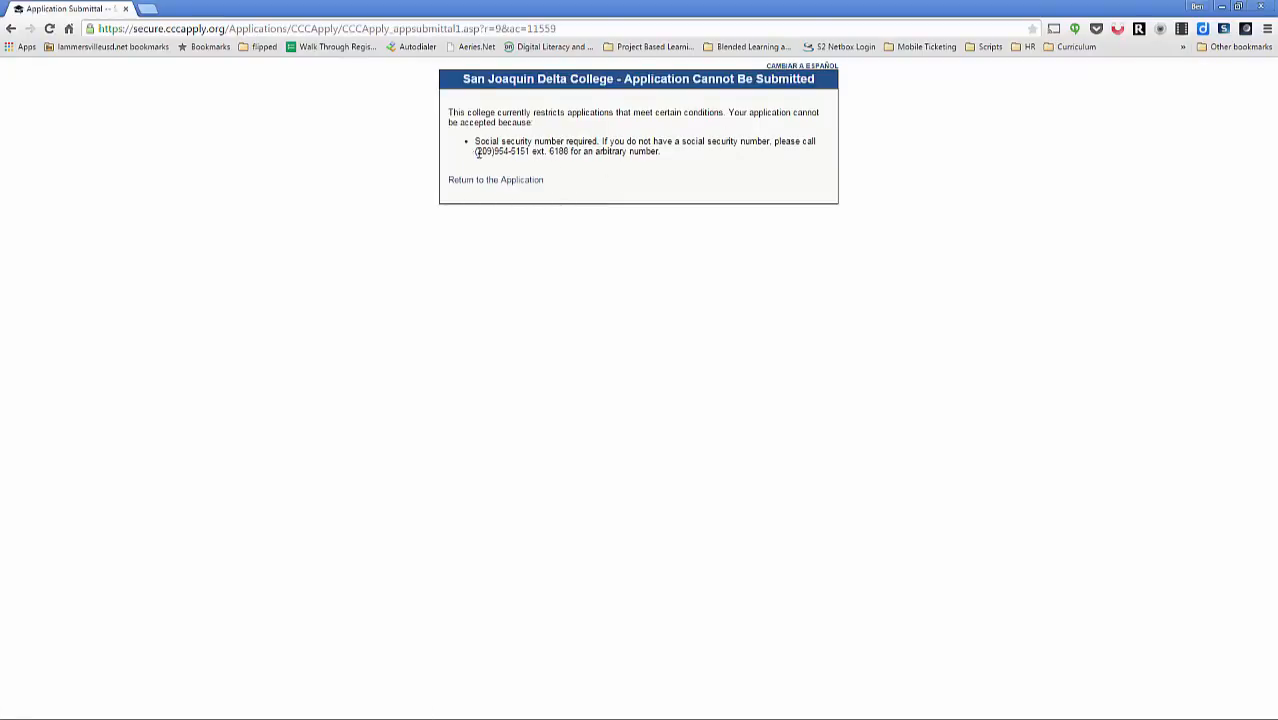
# Step: Read the 'Application Cannot Be Submitted' message and return to the application
pyautogui.moveTo(477, 151); pyautogui.dragTo(672, 147)
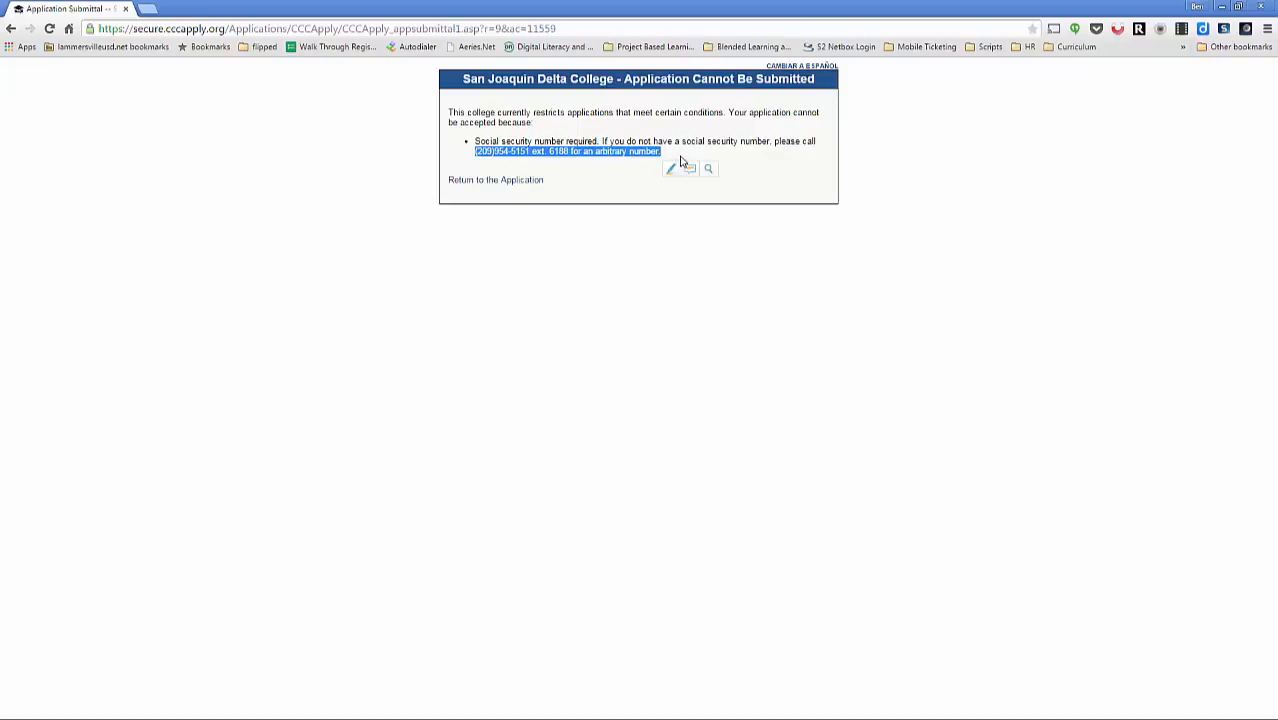
pyautogui.click(708, 144)
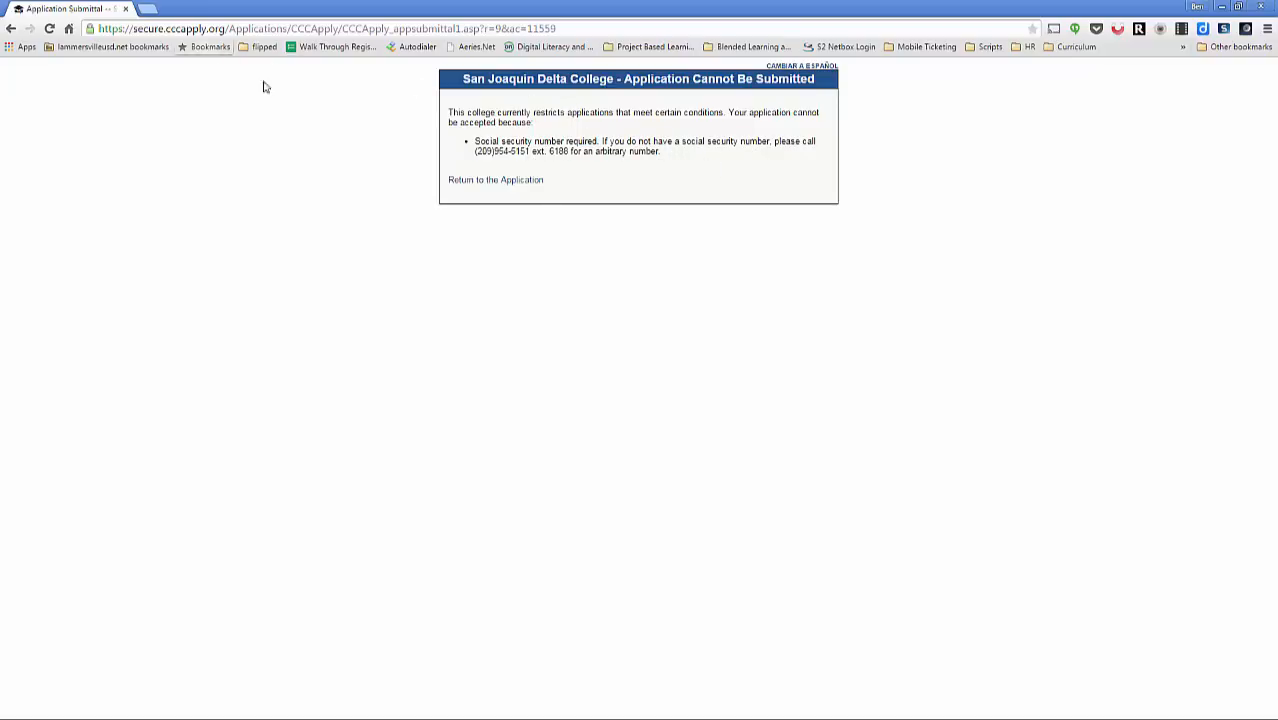
pyautogui.click(493, 181)
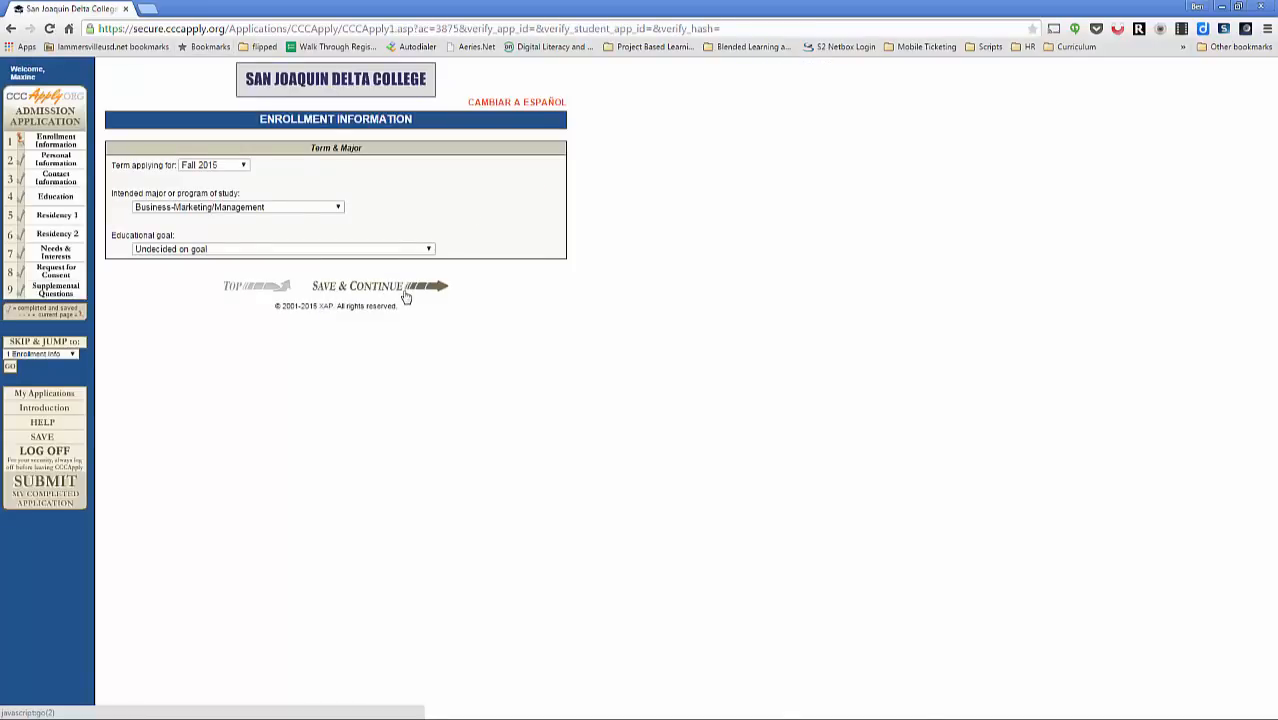
# Step: On Personal Information, tick 'I will not provide my Social Security number' and resubmit the application
pyautogui.click(404, 293)
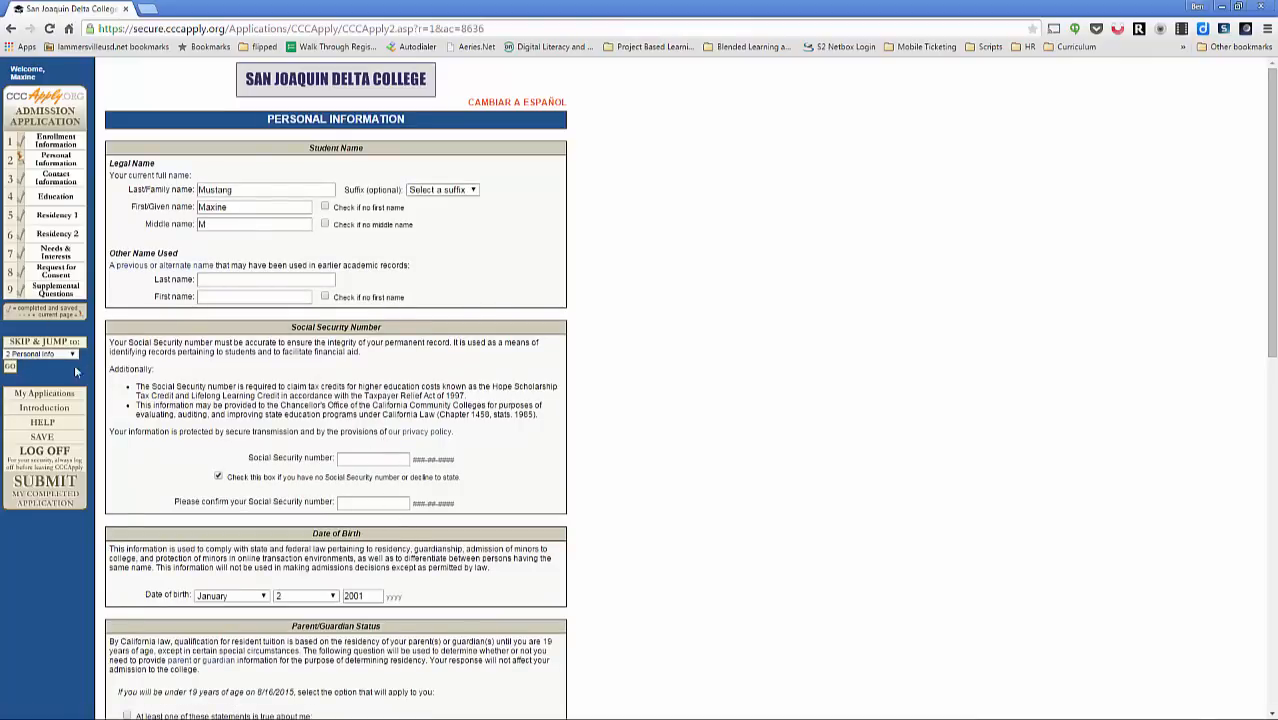
pyautogui.click(57, 492)
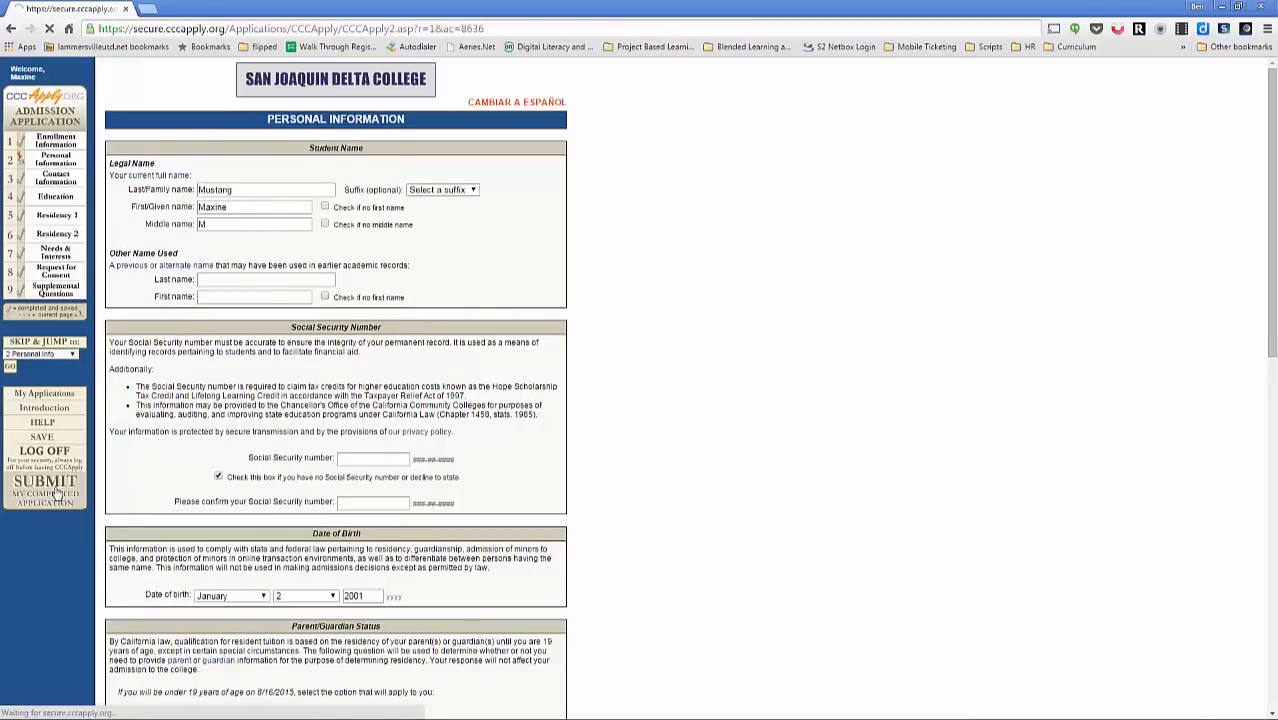
pyautogui.scroll(-15, 273, 392)
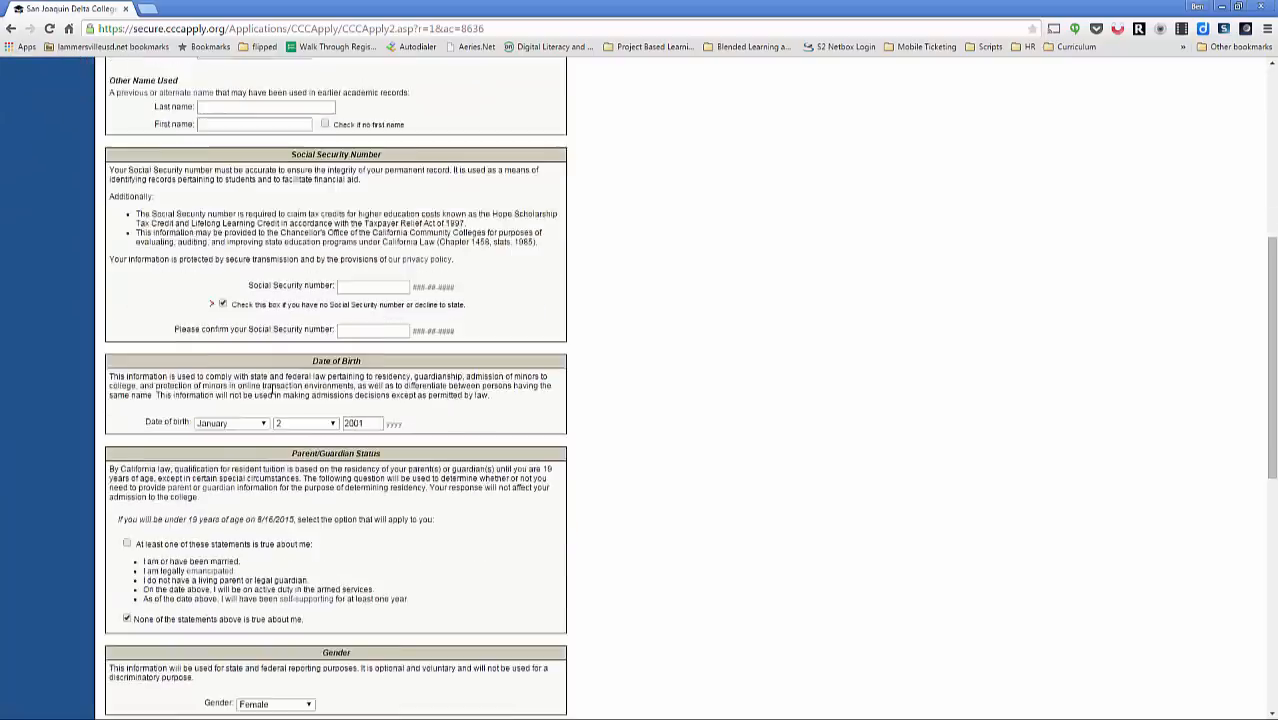
pyautogui.scroll(-1, 272, 390)
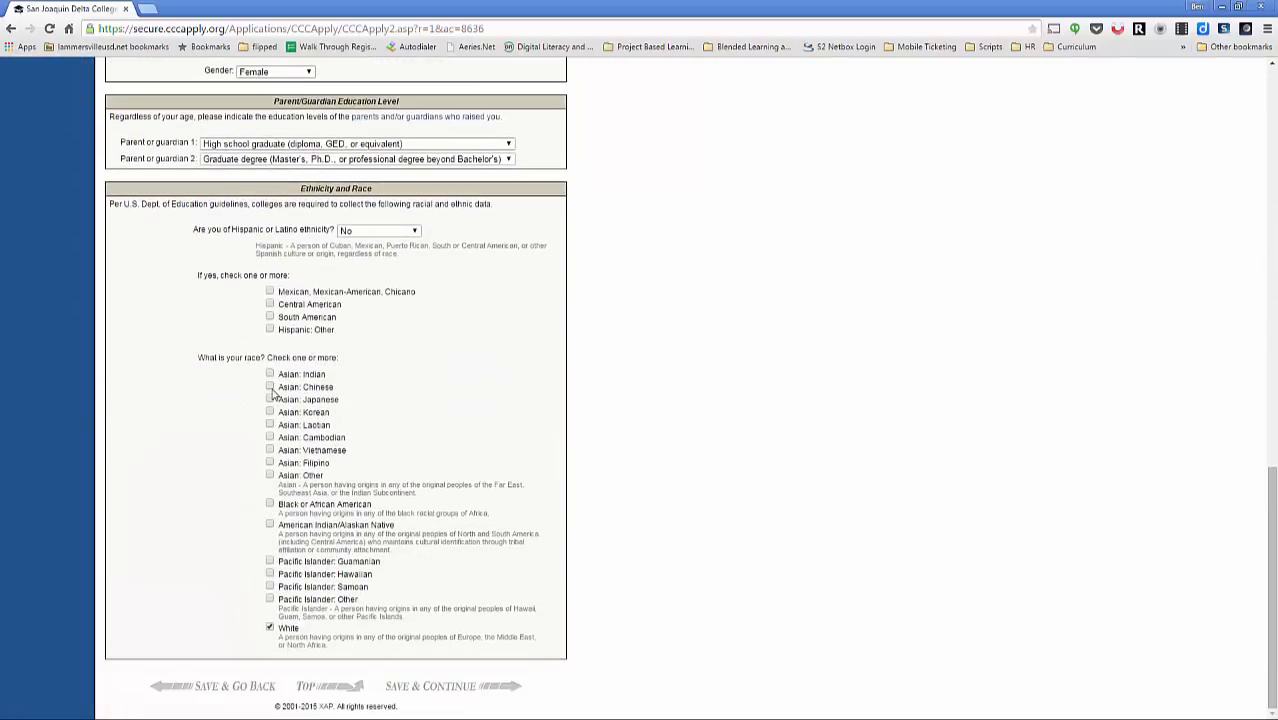
pyautogui.scroll(1, 272, 392)
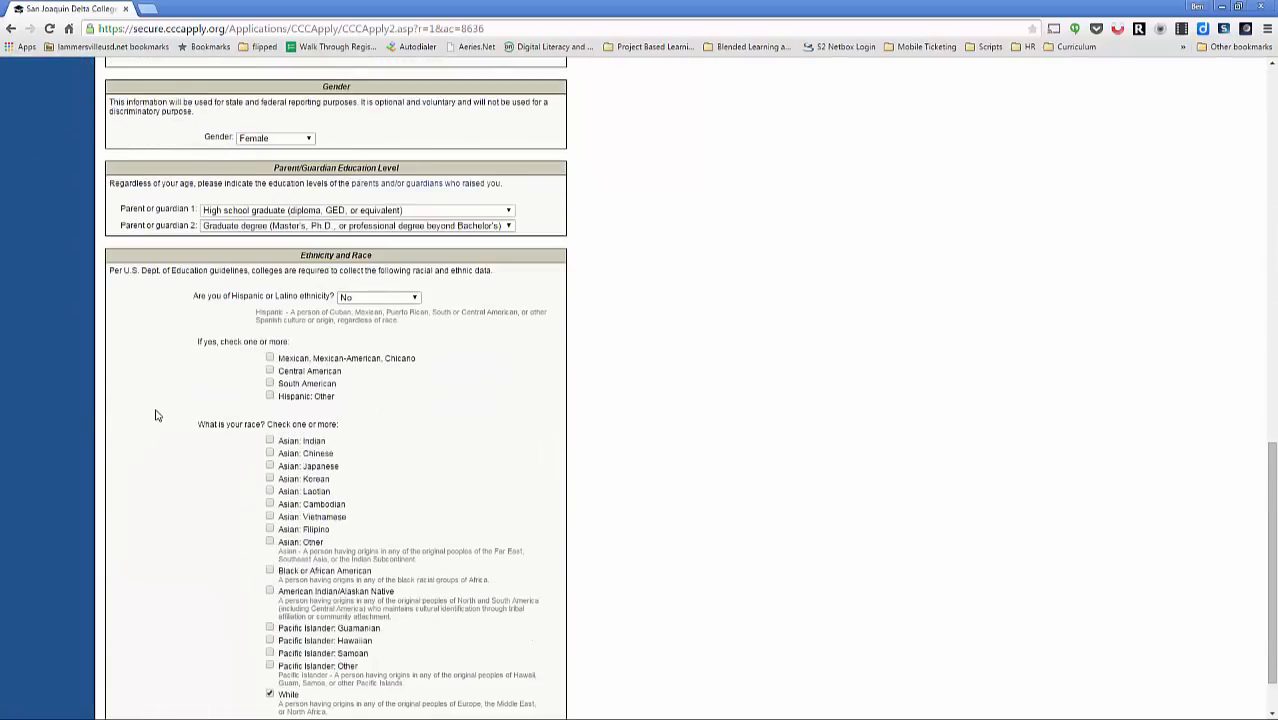
pyautogui.scroll(15, 150, 400)
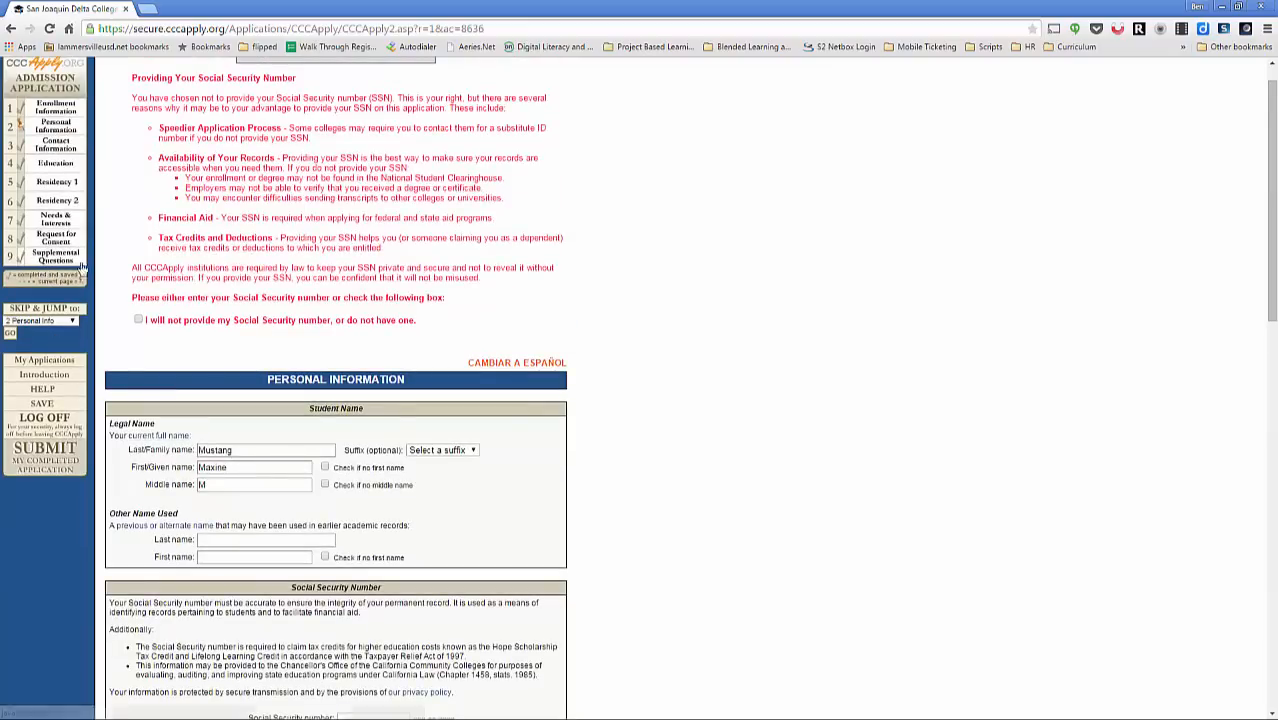
pyautogui.click(138, 319)
pyautogui.click(52, 449)
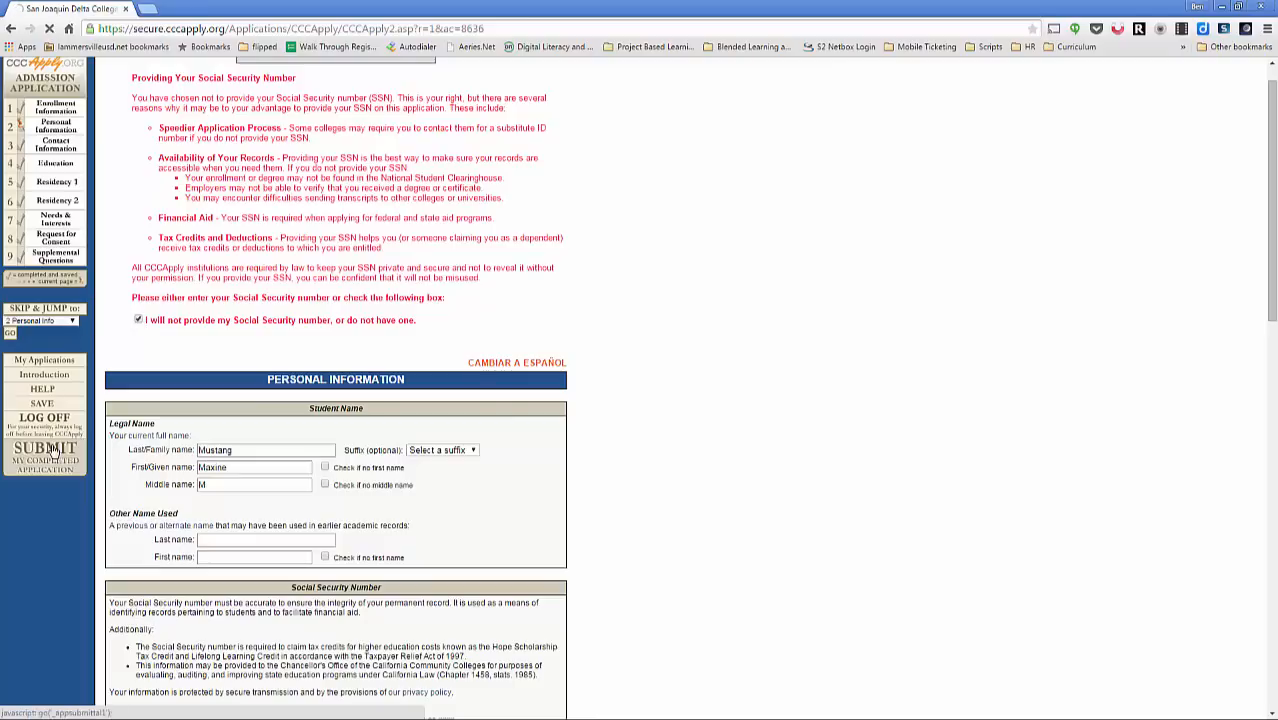